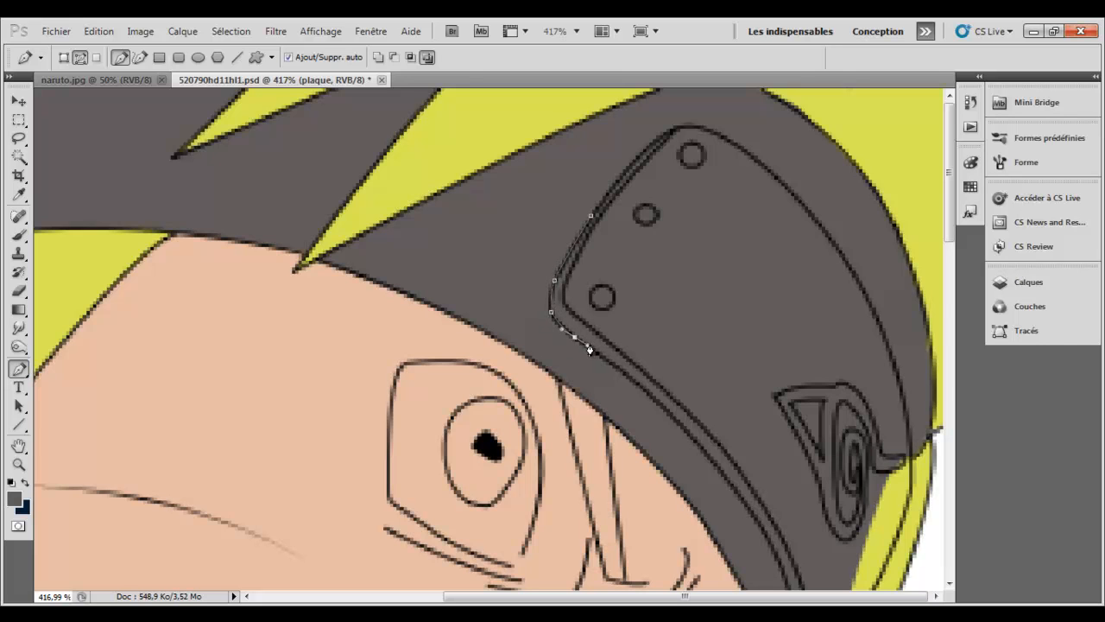
- Continue the Pen path along the lower edge of the headband plate and around its pointed lower end
left_click_drag(650, 393, 661, 402)
left_click_drag(711, 461, 719, 465)
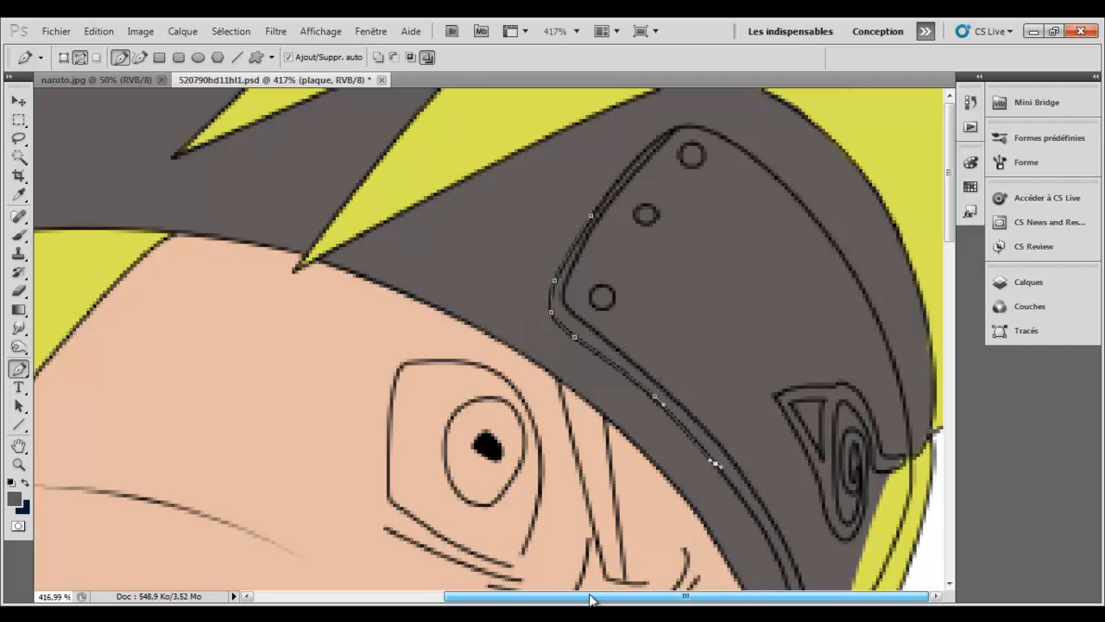
left_click_drag(948, 218, 949, 262)
left_click(756, 412)
left_click_drag(950, 219, 950, 246)
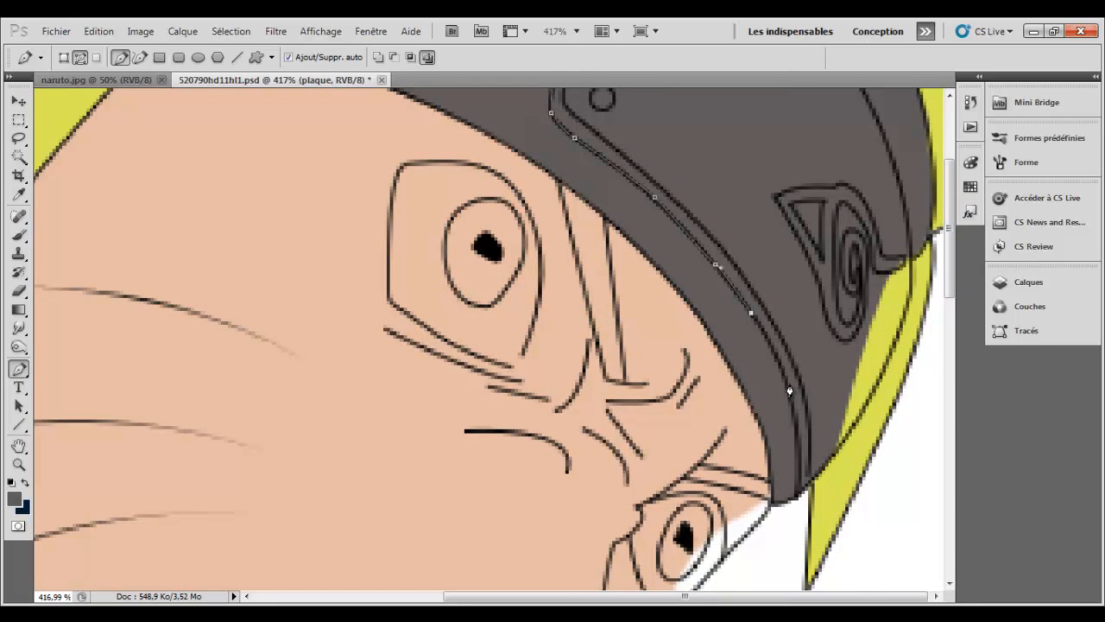
left_click(791, 409)
left_click(799, 465)
left_click(824, 467)
left_click(886, 369)
- Trace the plate's upper edge and rounded corner with the Pen tool, closing the path at its starting point
scroll(928, 272, "up", 3)
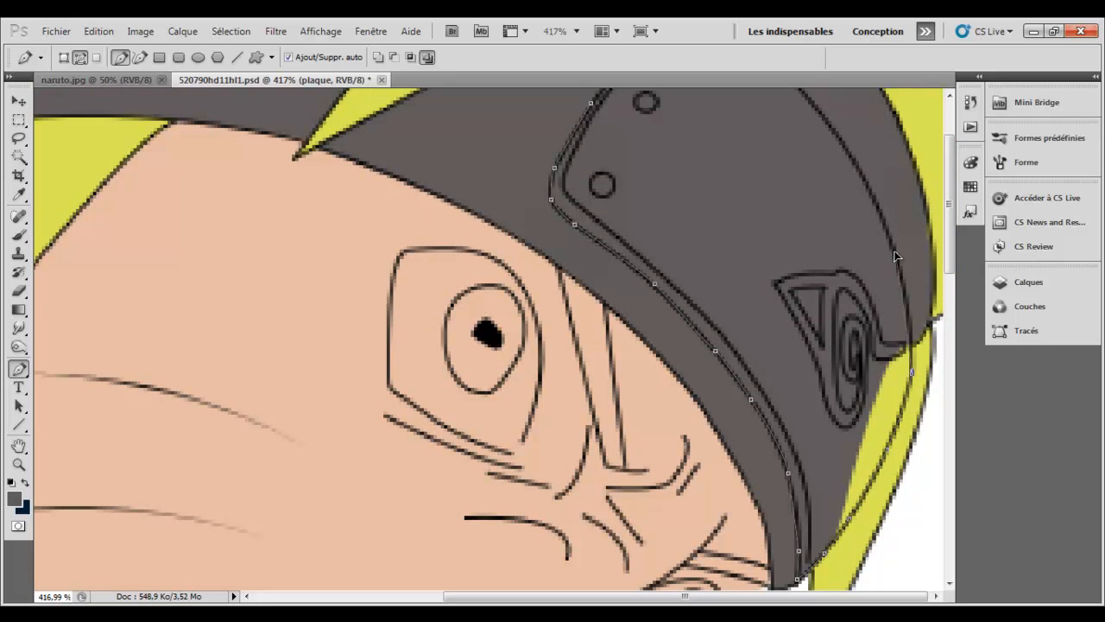
left_click_drag(882, 212, 835, 131)
scroll(935, 131, "up", 3)
scroll(934, 131, "up", 1)
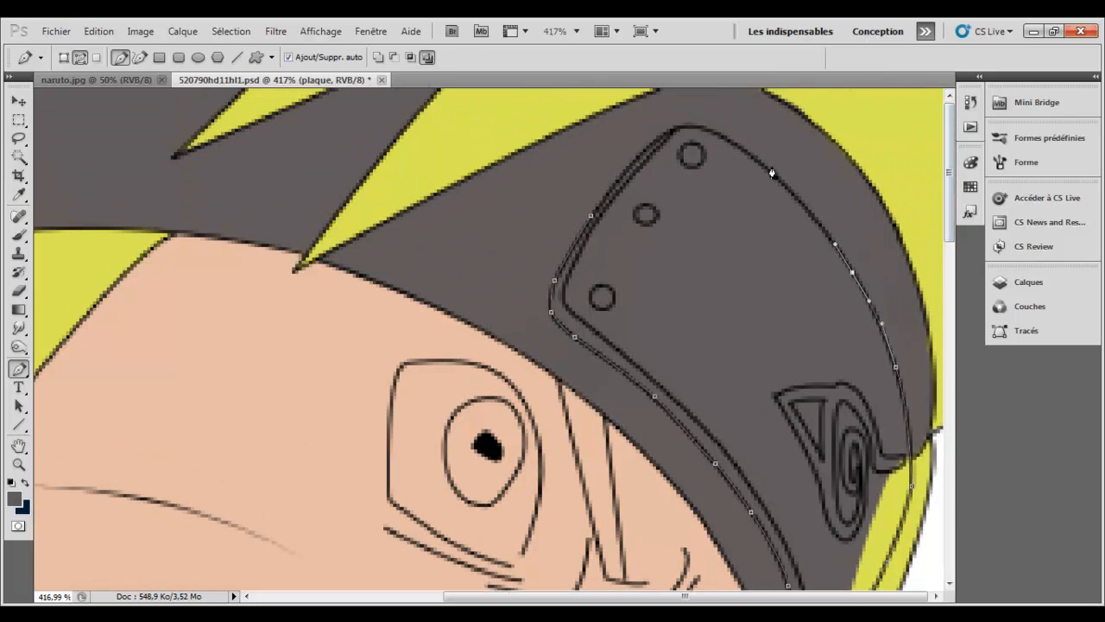
left_click_drag(767, 170, 670, 131)
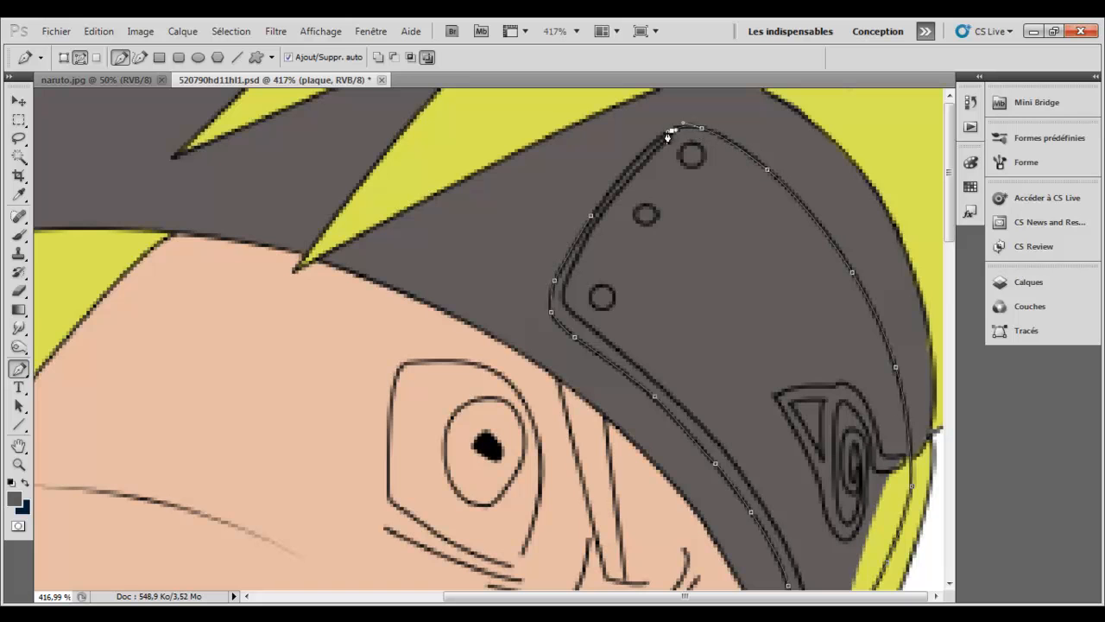
left_click_drag(635, 167, 631, 165)
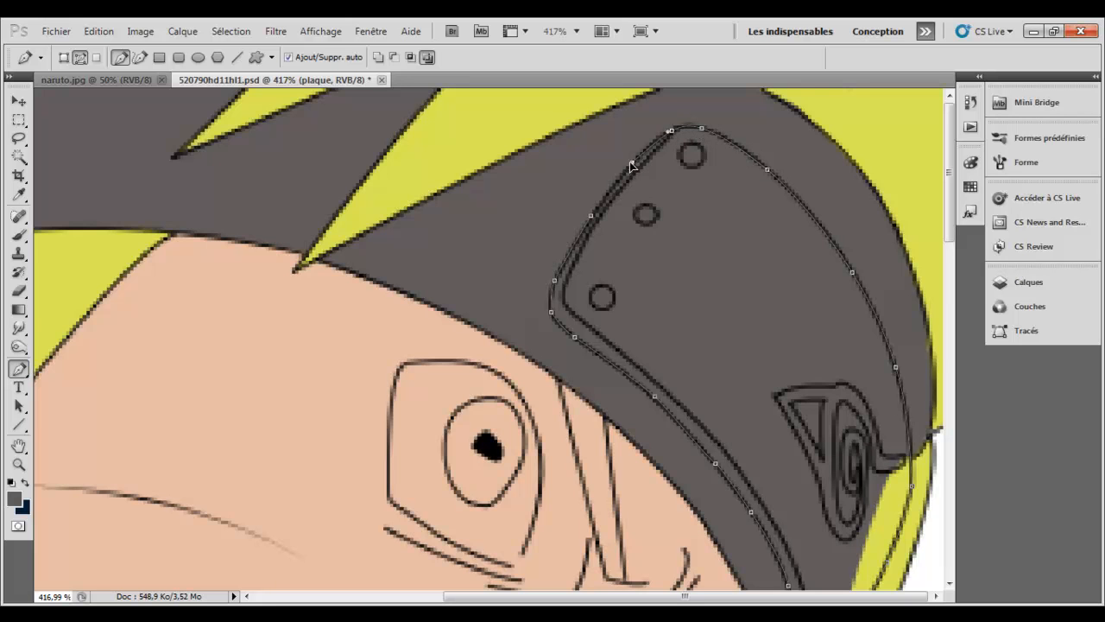
left_click(592, 216)
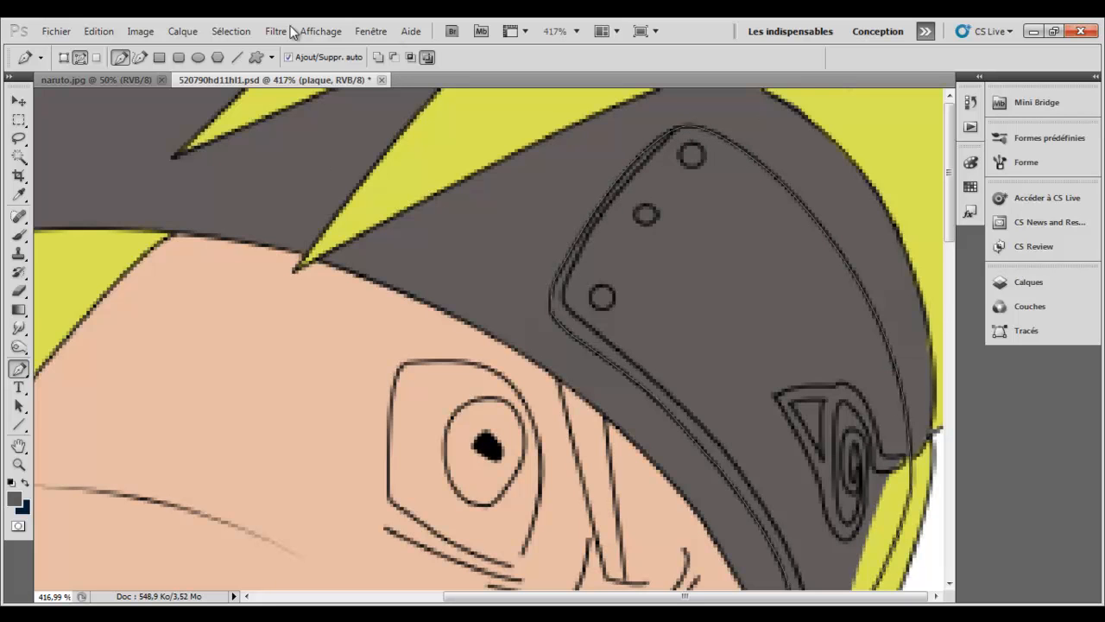
- Sample the light grey "Plaque bandeau" swatch in naruto.jpg as the foreground colour
left_click(119, 79)
left_click(19, 195)
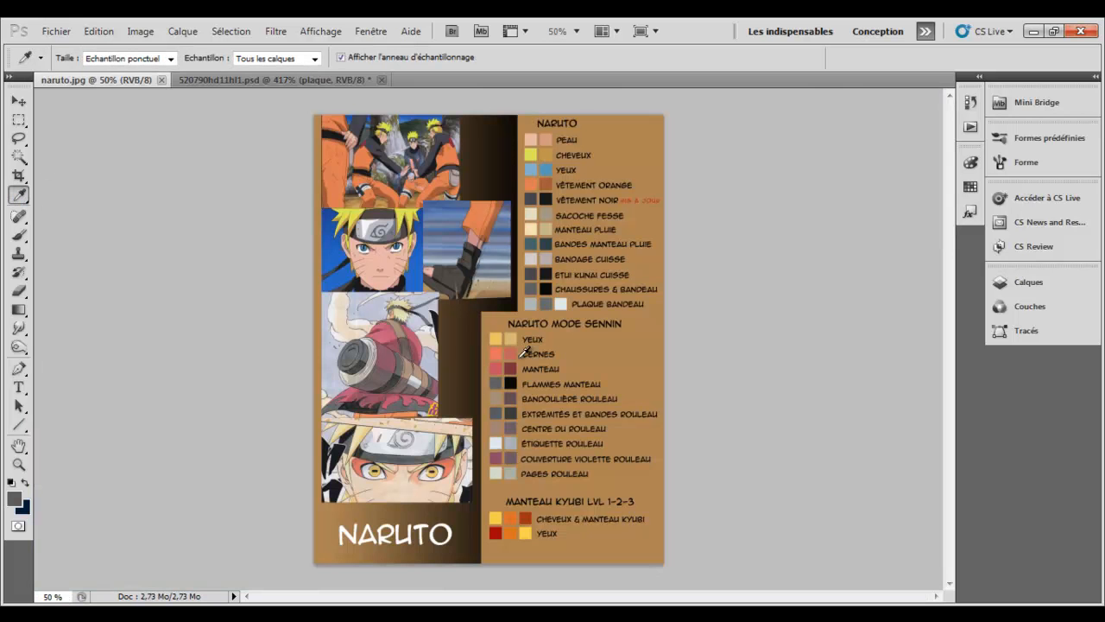
left_click(530, 302)
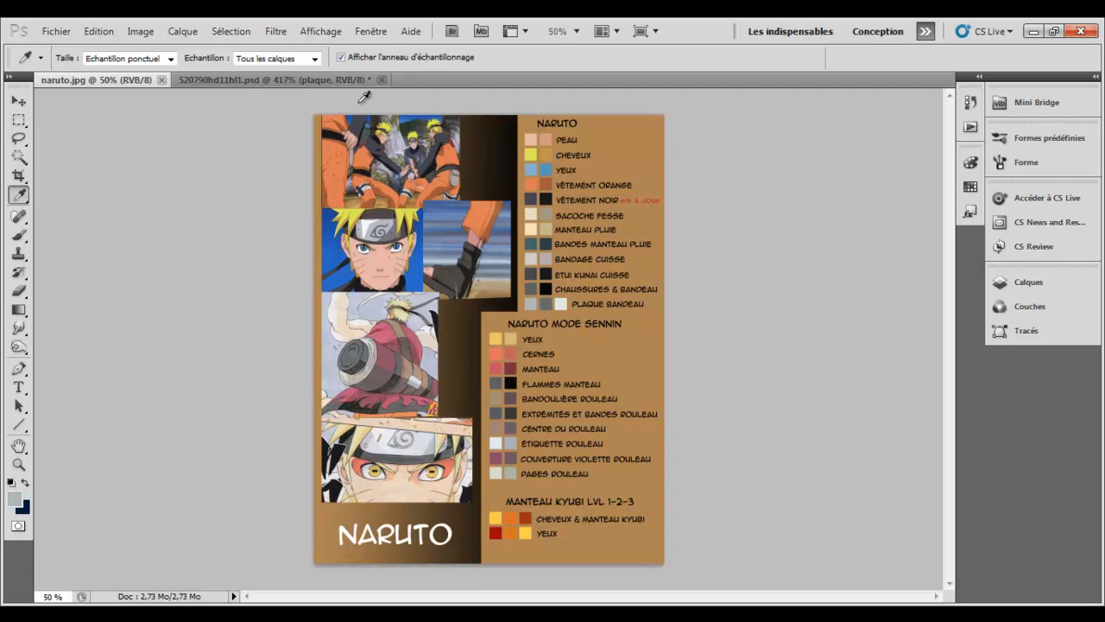
- Fill the plate path in 520790hd11hl1.psd with the foreground grey and delete the path
left_click(233, 80)
left_click(18, 371)
right_click(354, 182)
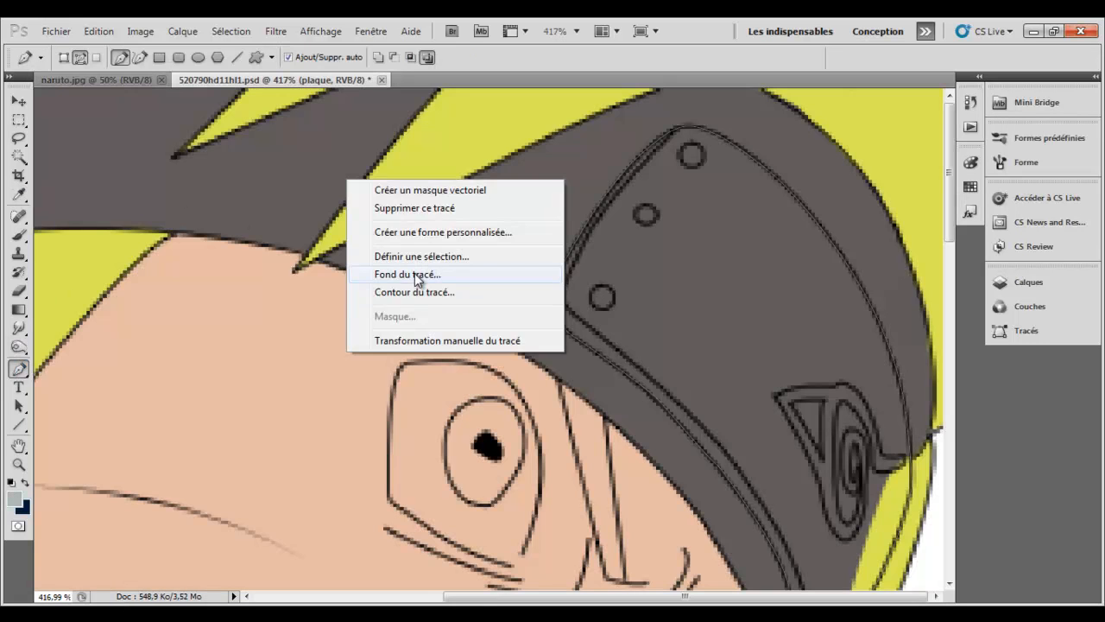
left_click(414, 273)
key("Return")
right_click(469, 138)
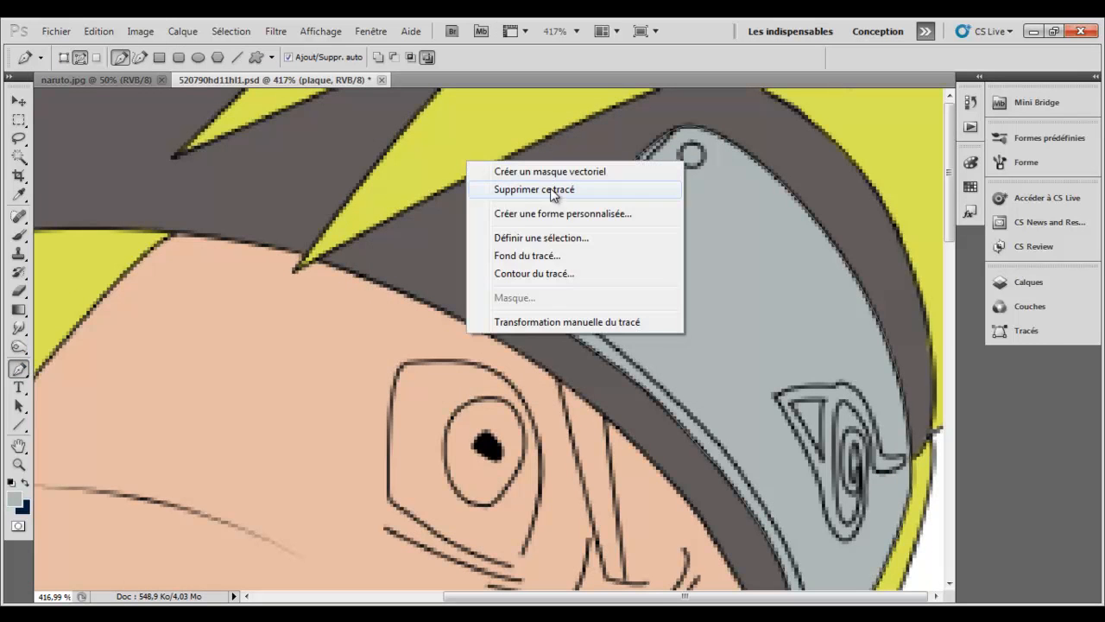
left_click(552, 188)
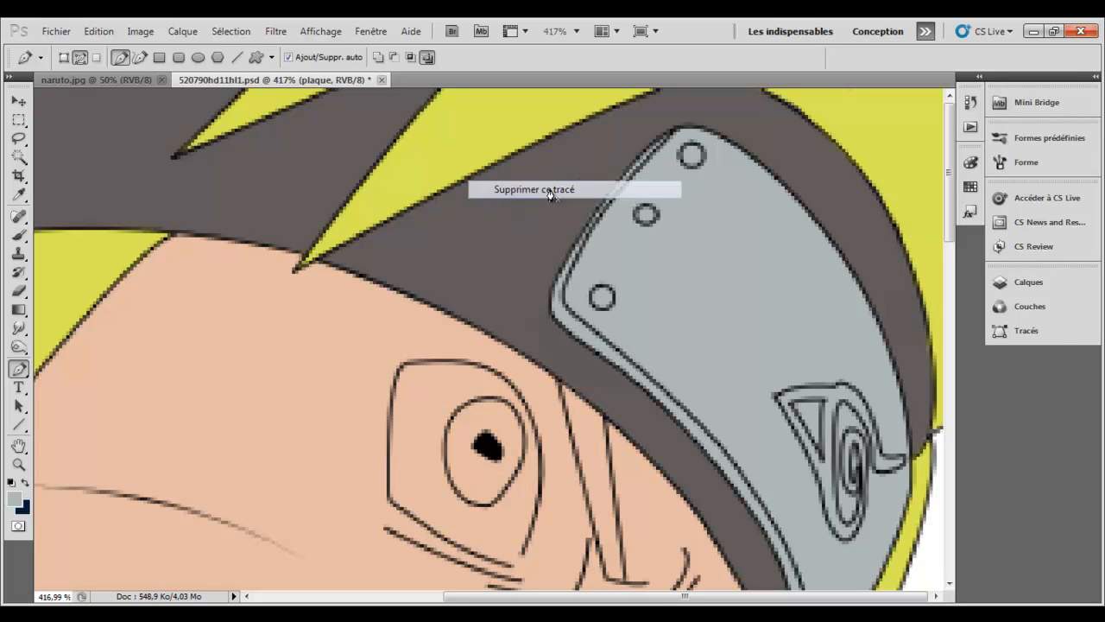
- Add a new layer above the plaque layer in the colo group
left_click(18, 465)
left_click(482, 57)
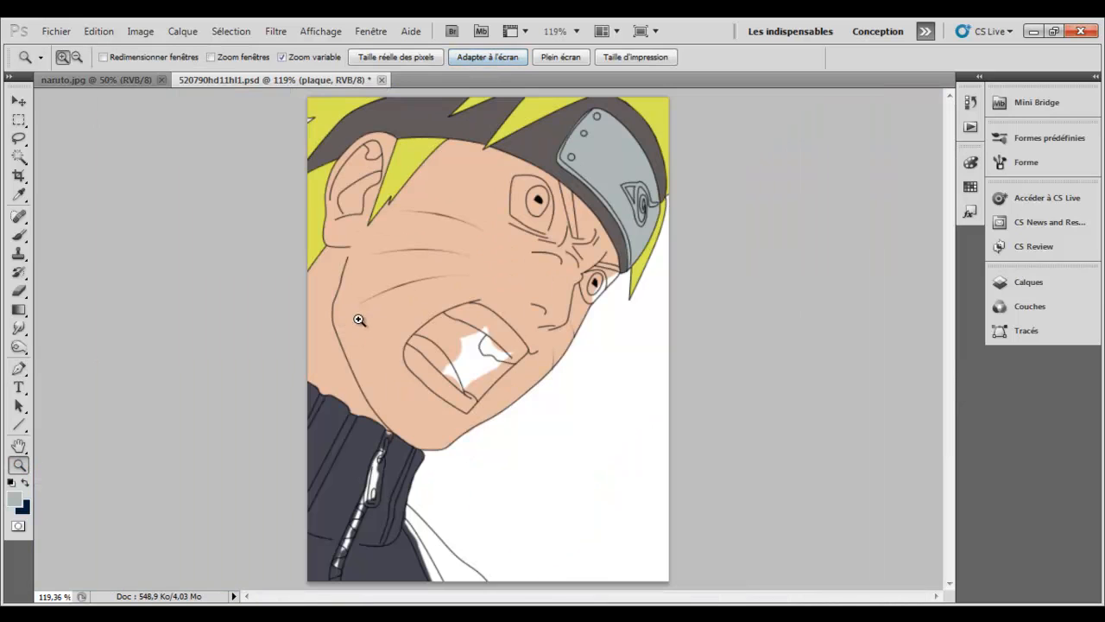
left_click(1005, 291)
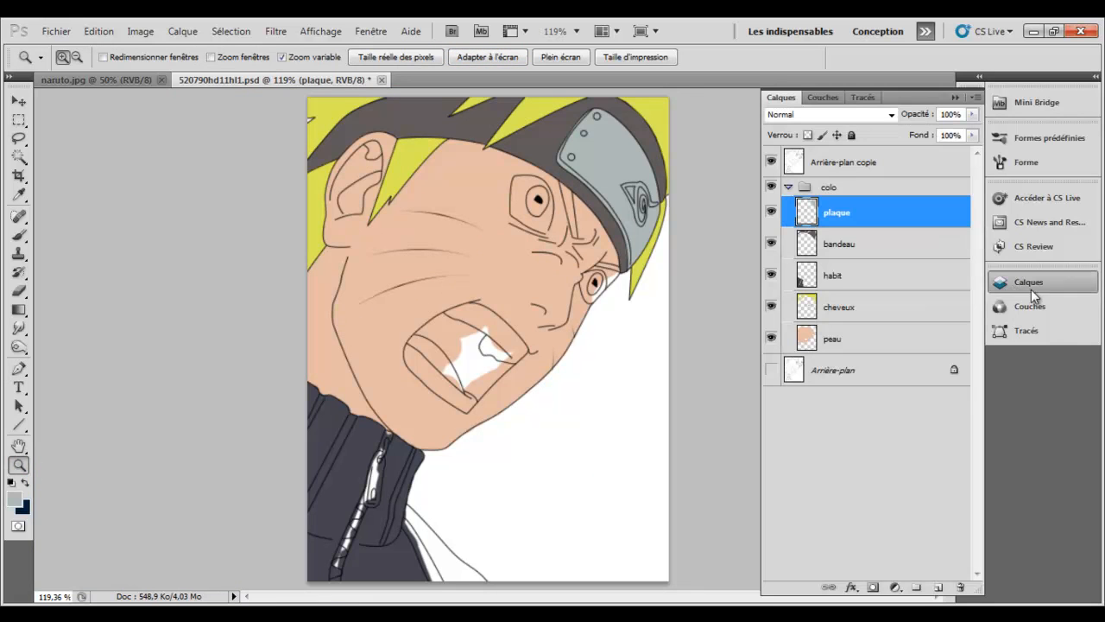
left_click(938, 587)
double_click(852, 216)
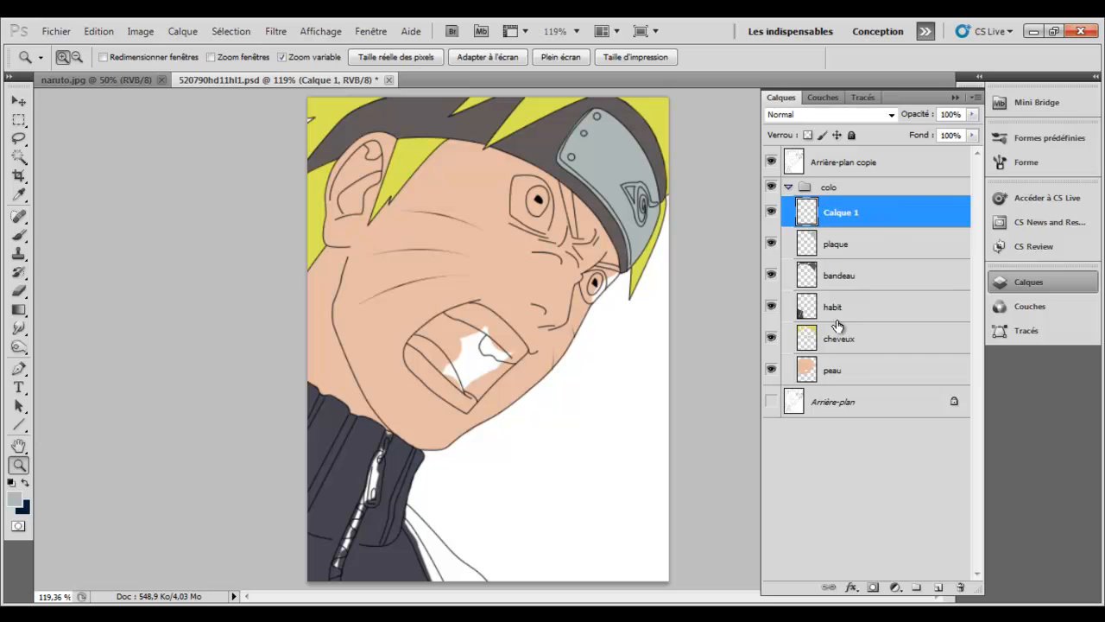
- Make the cheveux layer active and sample the yellow of the hair as the foreground colour
left_click(859, 338)
left_click(18, 194)
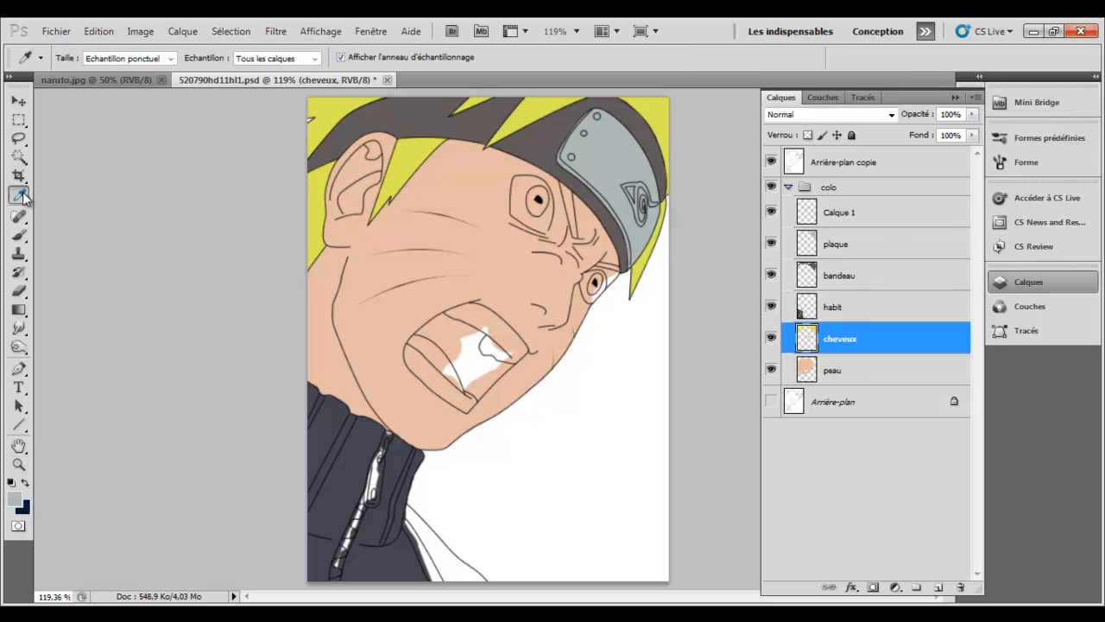
left_click(414, 148)
- Trace closed Pen paths around the two thin hair strands on the forehead below the headband
left_click(18, 463)
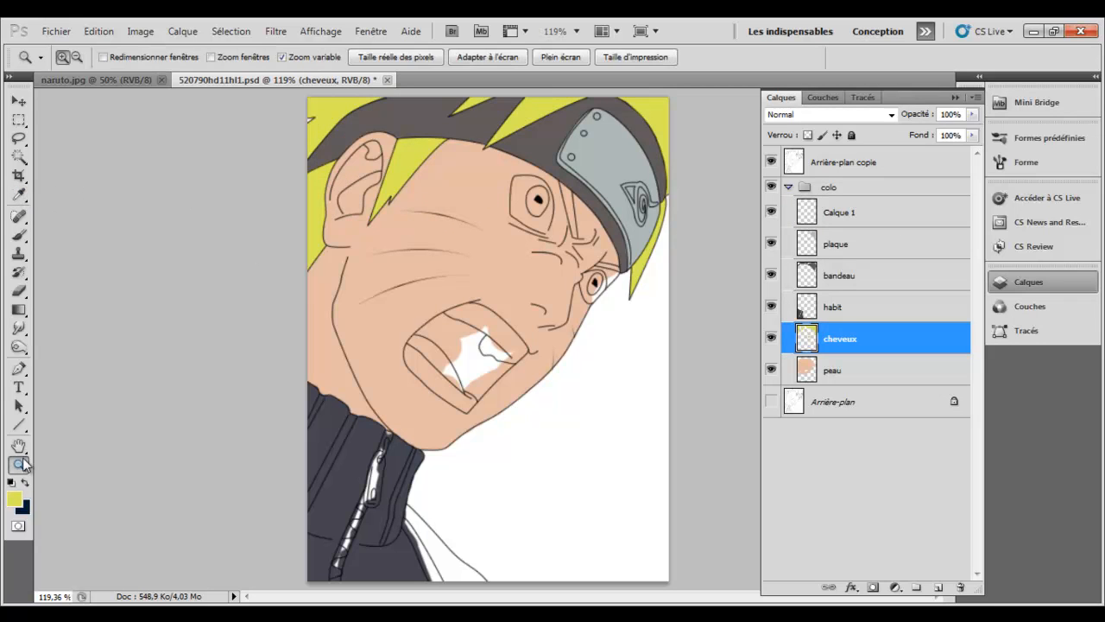
left_click_drag(502, 242, 661, 323)
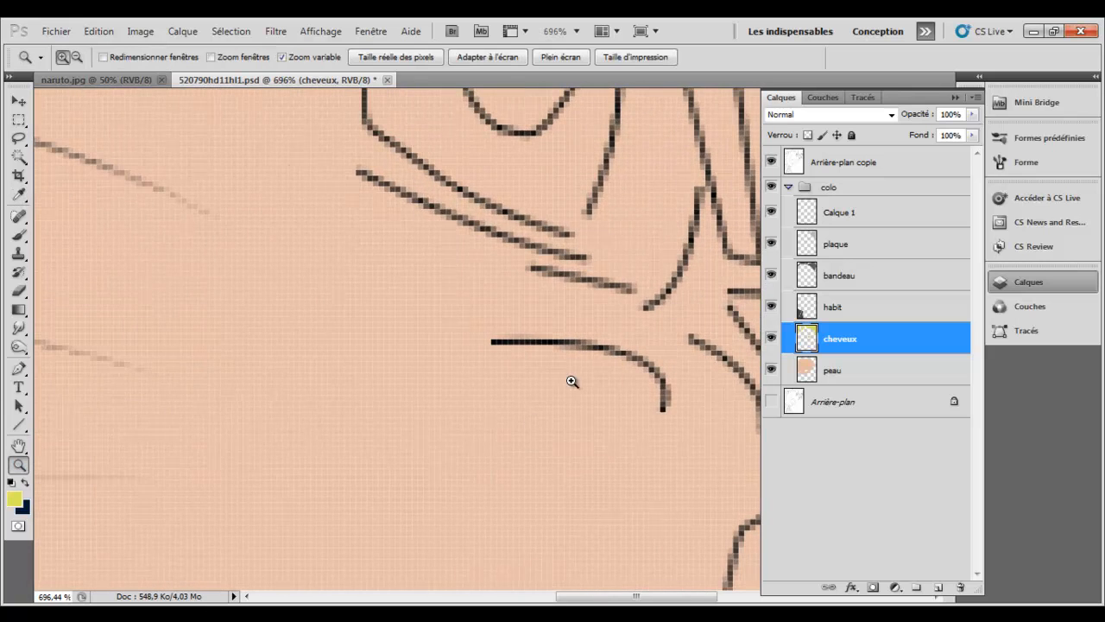
left_click_drag(626, 598, 681, 598)
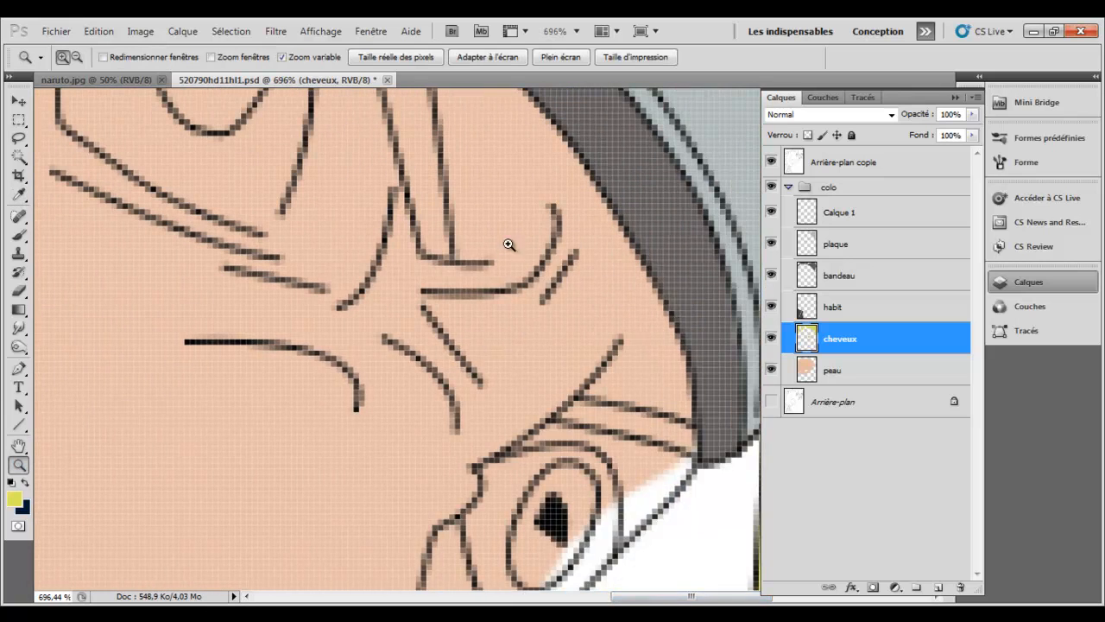
left_click(953, 98)
scroll(43, 346, "up", 5)
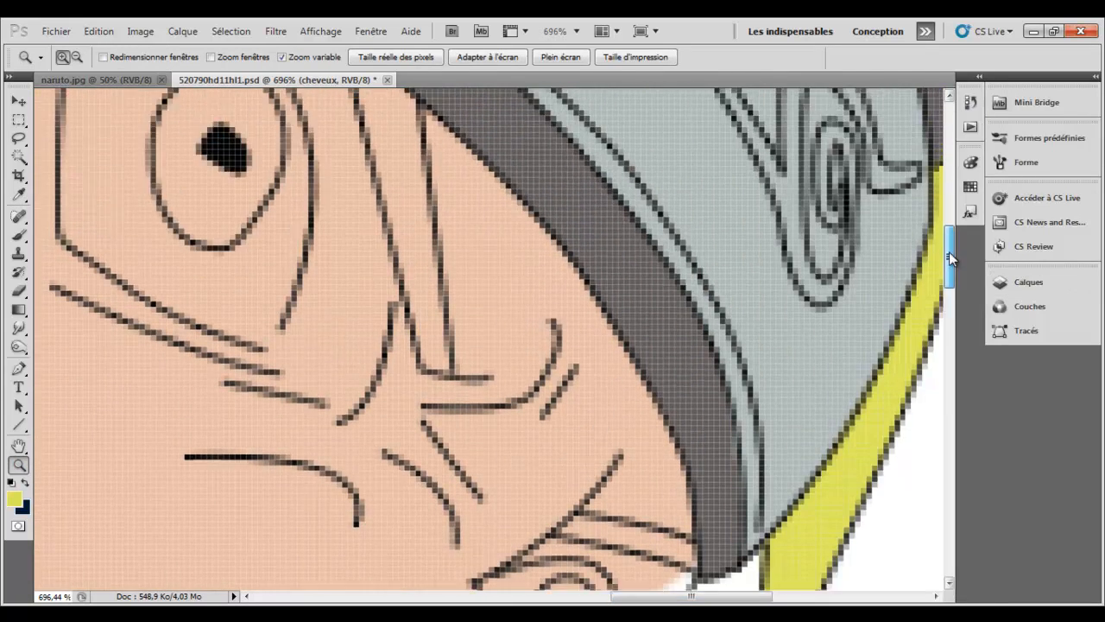
left_click(19, 368)
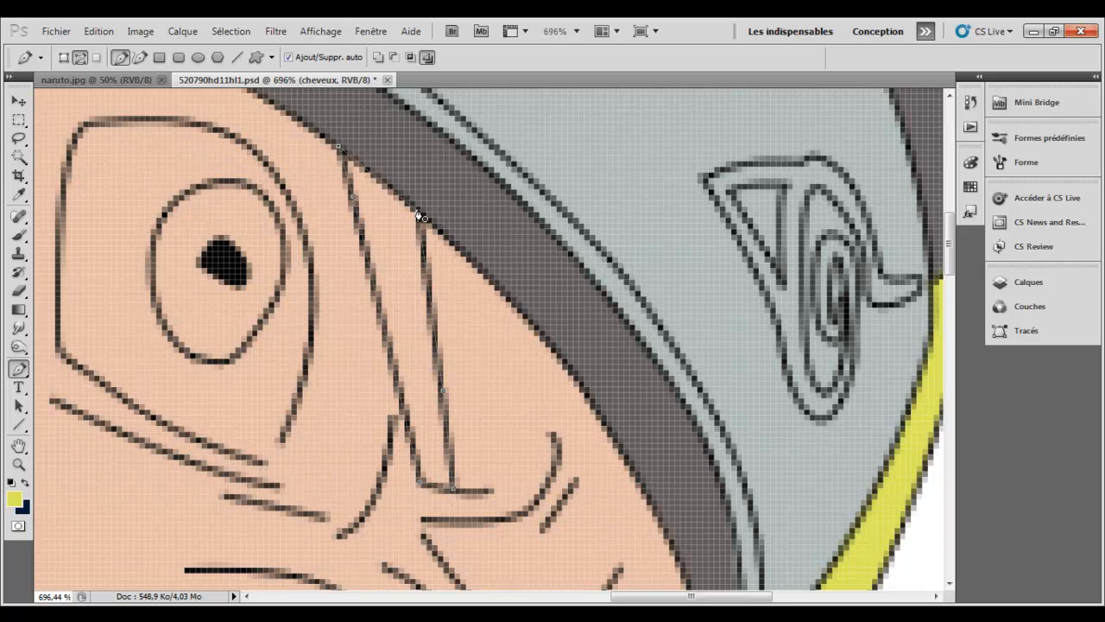
left_click_drag(952, 242, 945, 277)
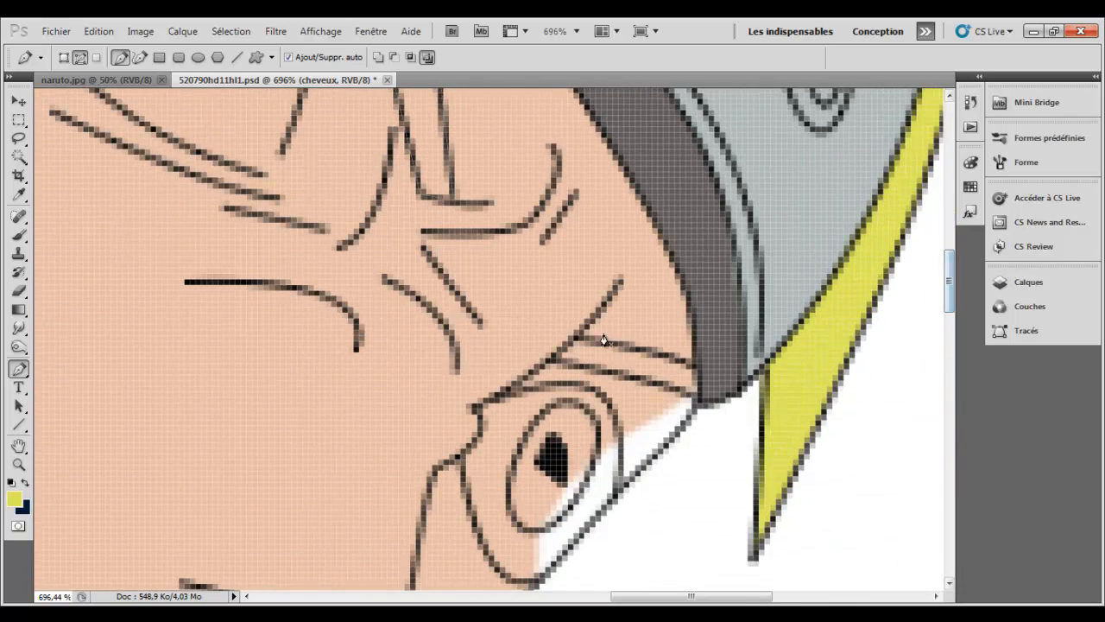
left_click(576, 337)
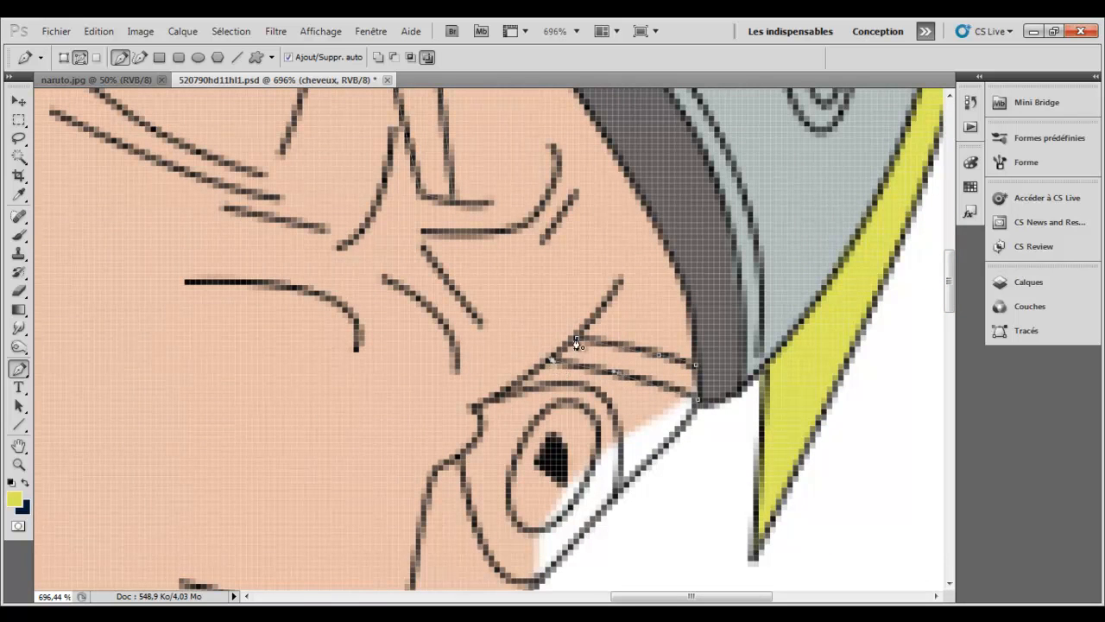
- Fill the two strand paths with the yellow foreground colour at 100% opacity and delete the paths
right_click(640, 264)
left_click(670, 366)
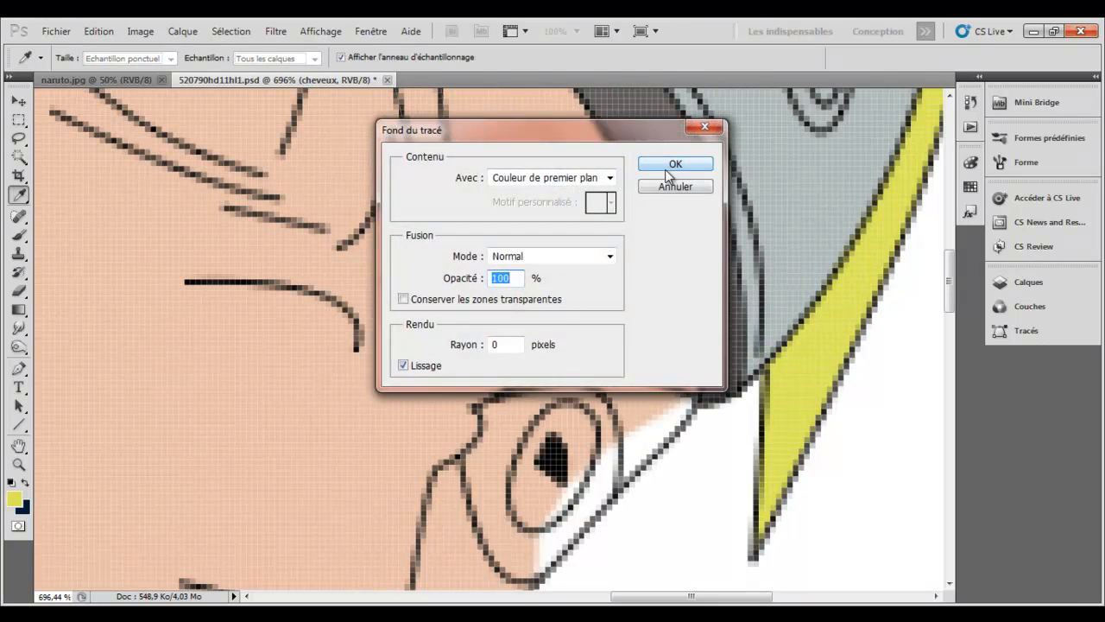
left_click(661, 163)
right_click(445, 174)
left_click(469, 202)
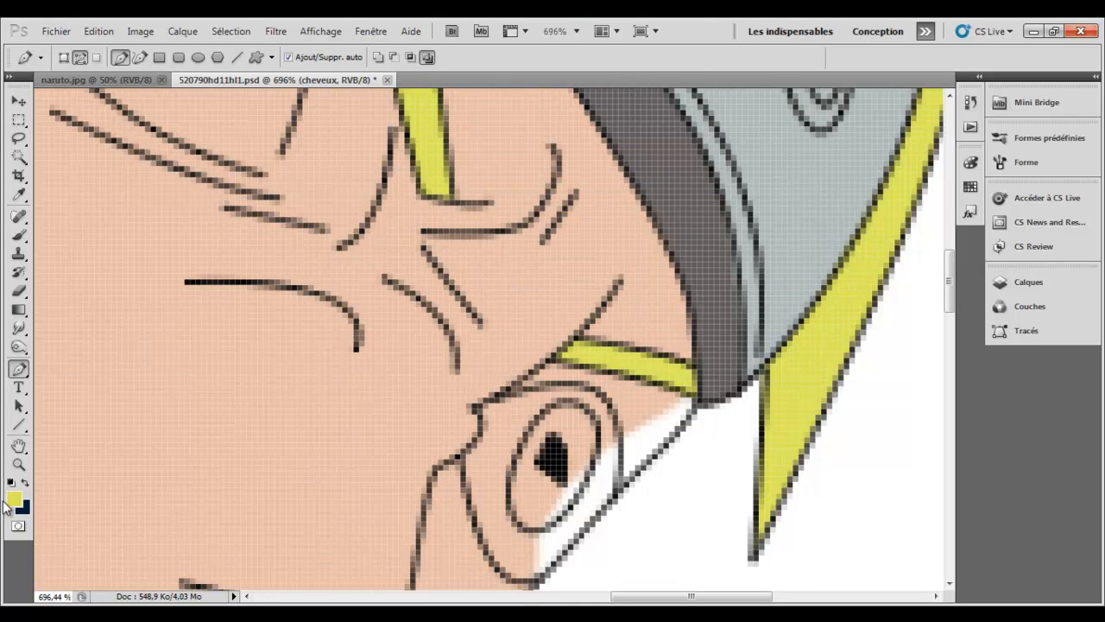
- Rename the layer Calque 1 as Fermeture
left_click(19, 464)
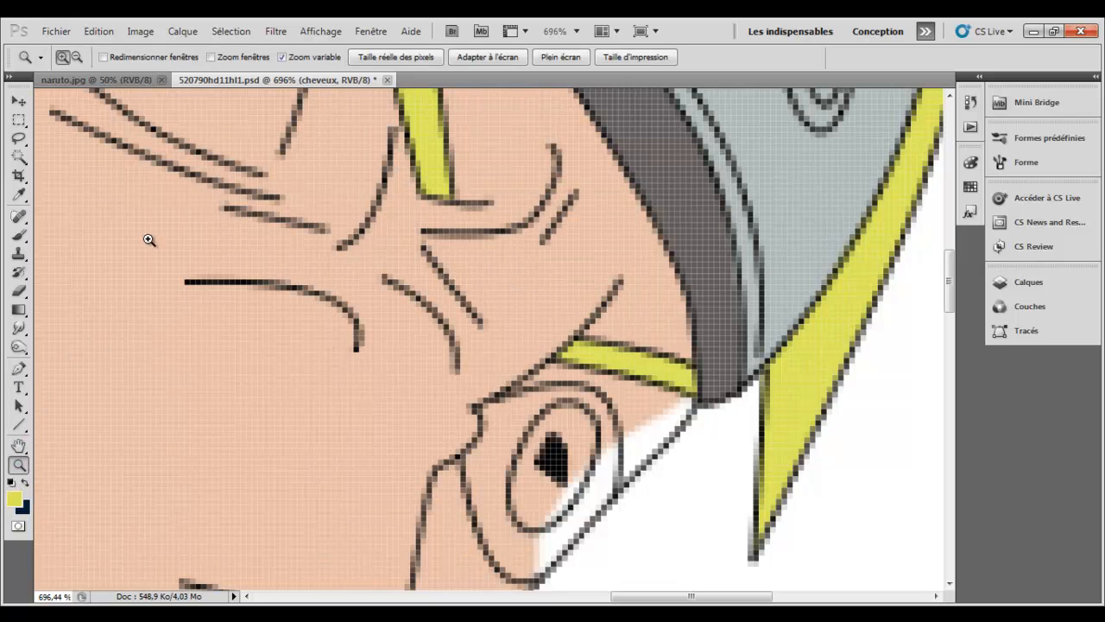
left_click(479, 56)
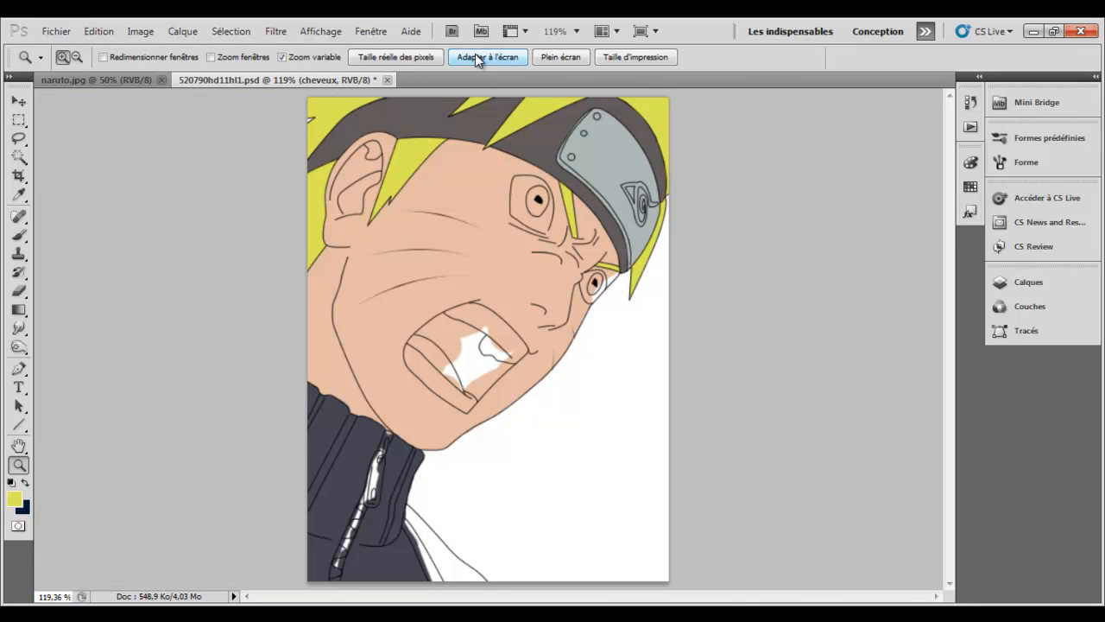
left_click(1019, 281)
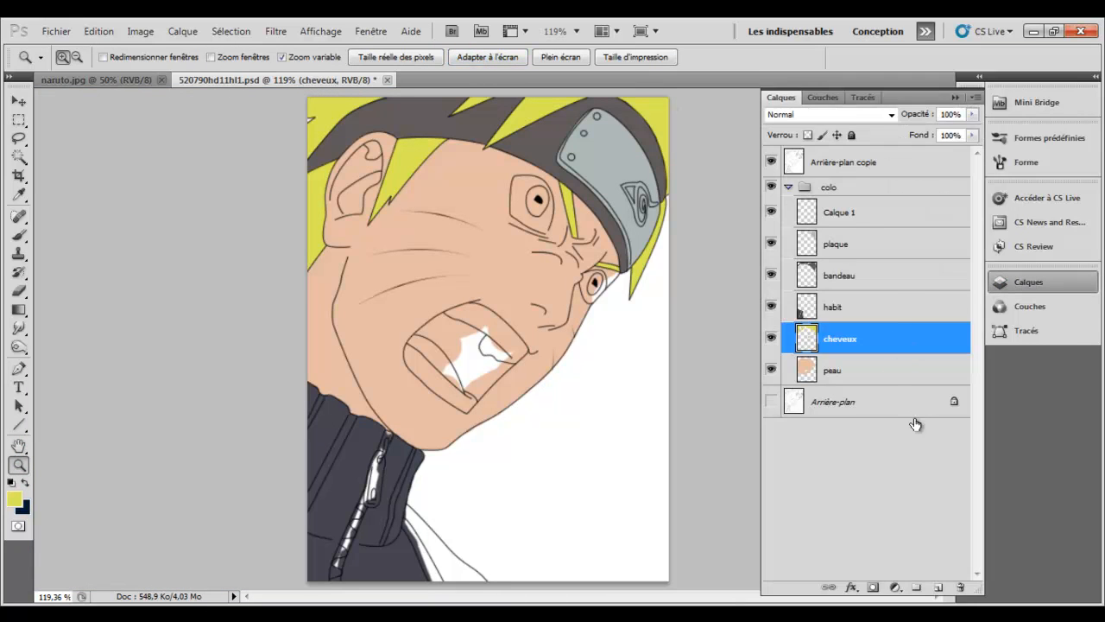
left_click(863, 215)
double_click(851, 212)
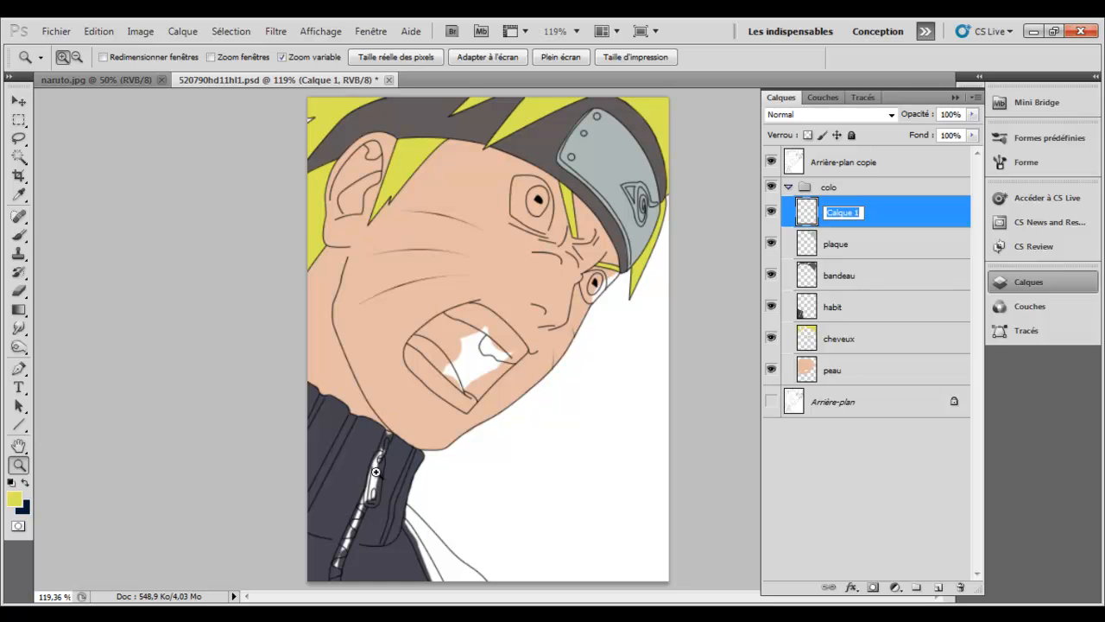
type("Fermeture")
key("Return")
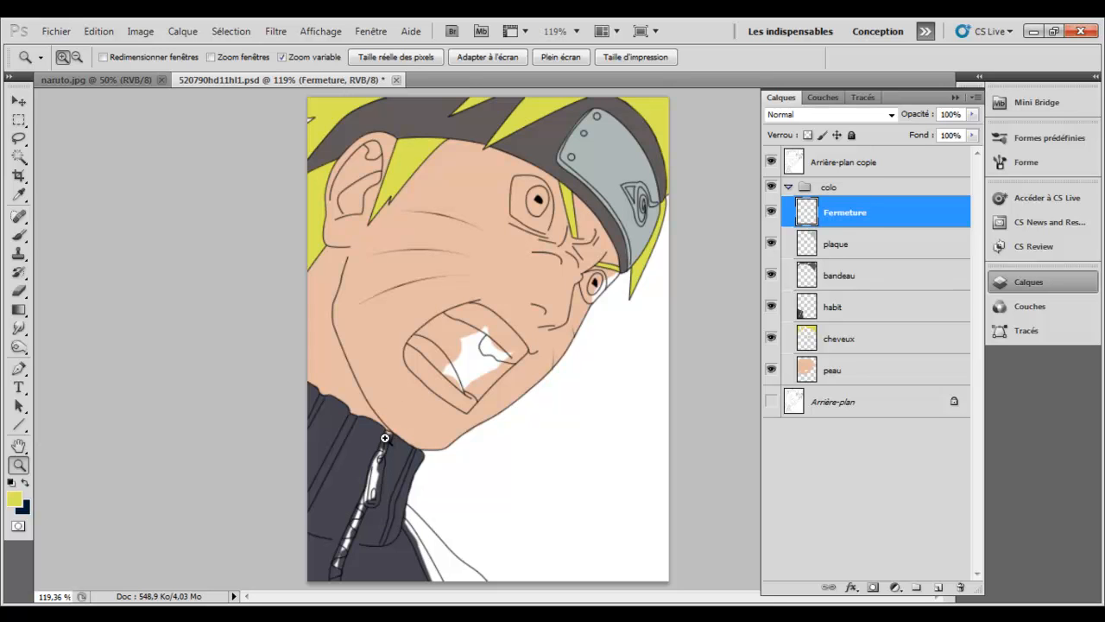
- Set the foreground colour to a light grey for the jacket's zipper
left_click_drag(366, 446, 434, 476)
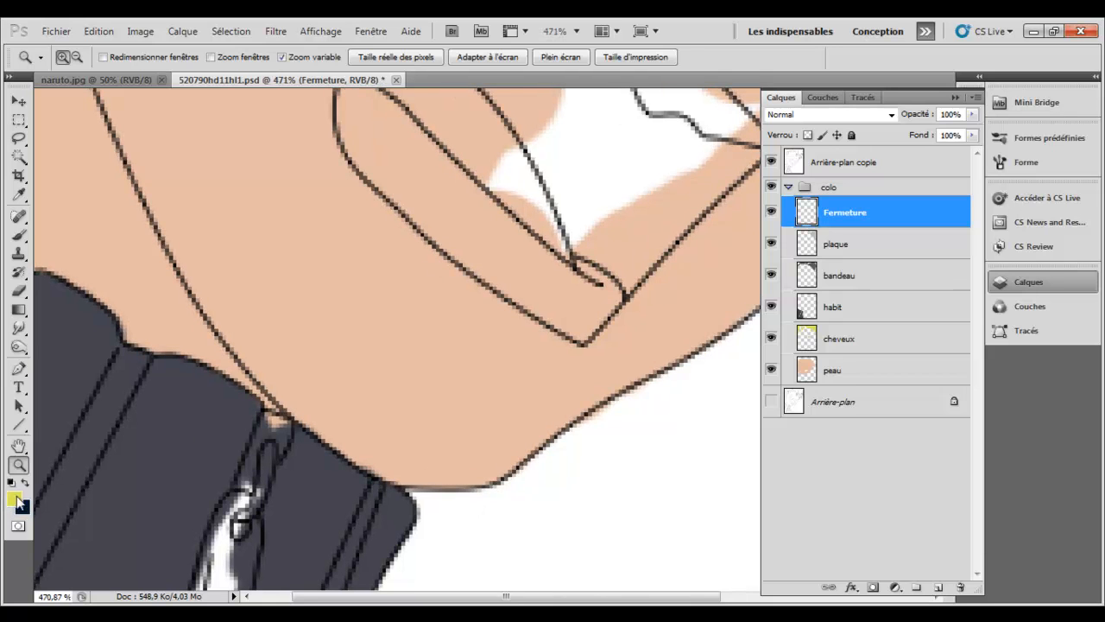
left_click(18, 501)
mouse_move(599, 328)
left_mouse_down()
mouse_move(523, 328)
mouse_move(518, 353)
left_mouse_up()
left_click(925, 295)
left_click(954, 97)
- Paint the zipper slider and pull tab on the collar light grey with a size 5 brush
left_click_drag(950, 372, 950, 422)
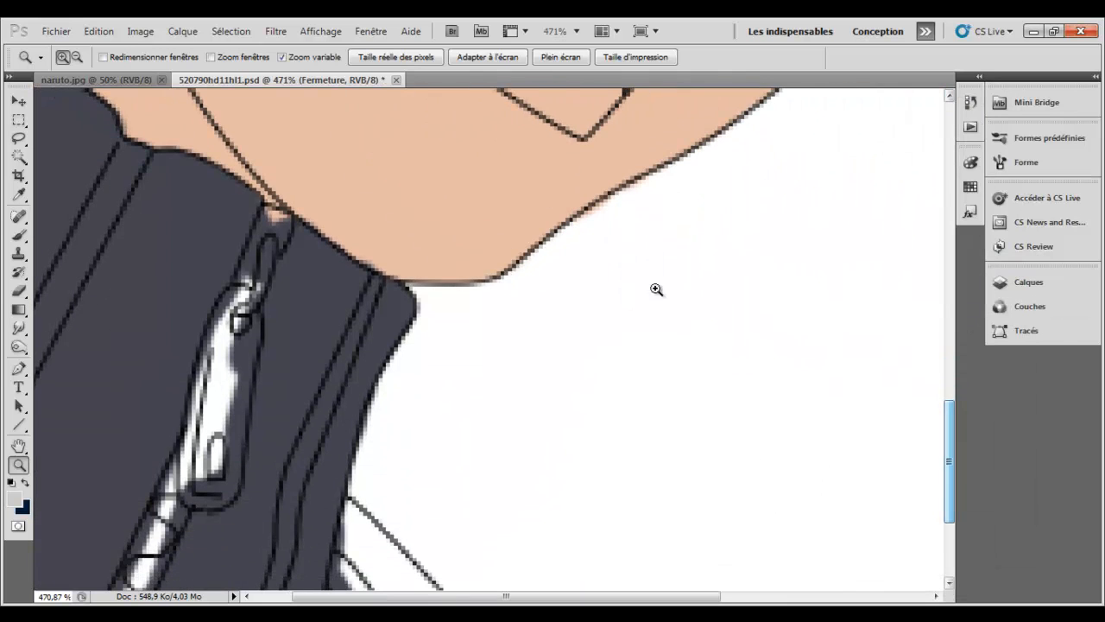
left_click(19, 234)
right_click(326, 209)
mouse_move(324, 209)
left_mouse_down()
mouse_move(270, 221)
mouse_move(264, 249)
mouse_move(272, 213)
mouse_move(279, 221)
mouse_move(232, 332)
mouse_move(248, 290)
mouse_move(229, 300)
mouse_move(211, 375)
mouse_move(239, 298)
mouse_move(226, 374)
mouse_move(246, 314)
mouse_move(223, 474)
mouse_move(231, 460)
mouse_move(220, 492)
mouse_move(189, 494)
mouse_move(216, 361)
mouse_move(220, 448)
left_mouse_up()
left_click(273, 228)
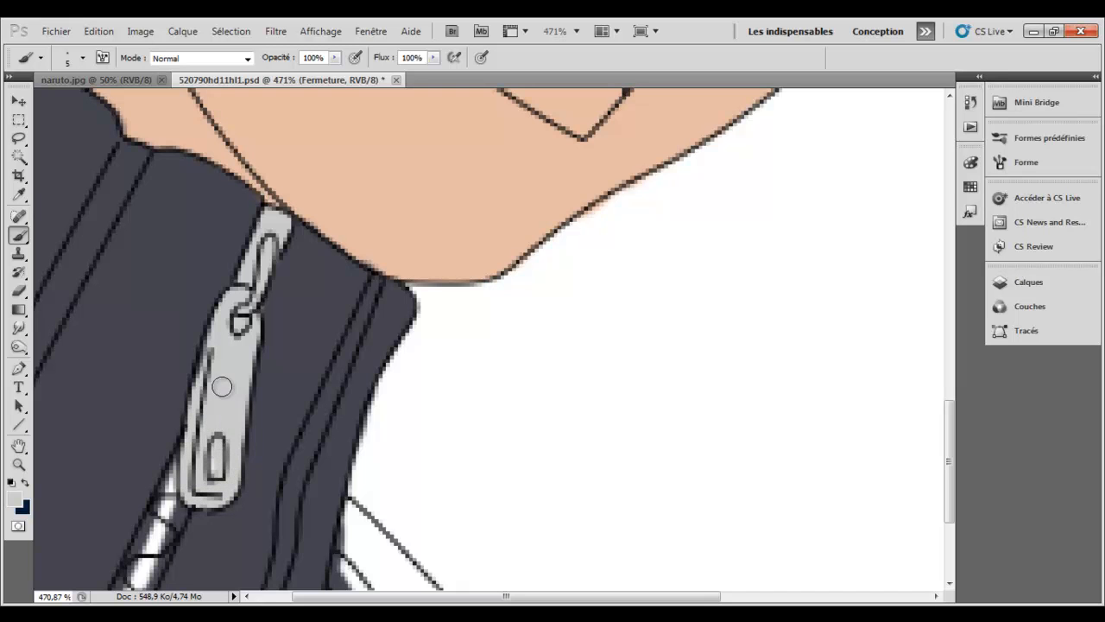
- Paint the upper stretch of zipper teeth just below the pull tab light grey
scroll(948, 442, "down", 3)
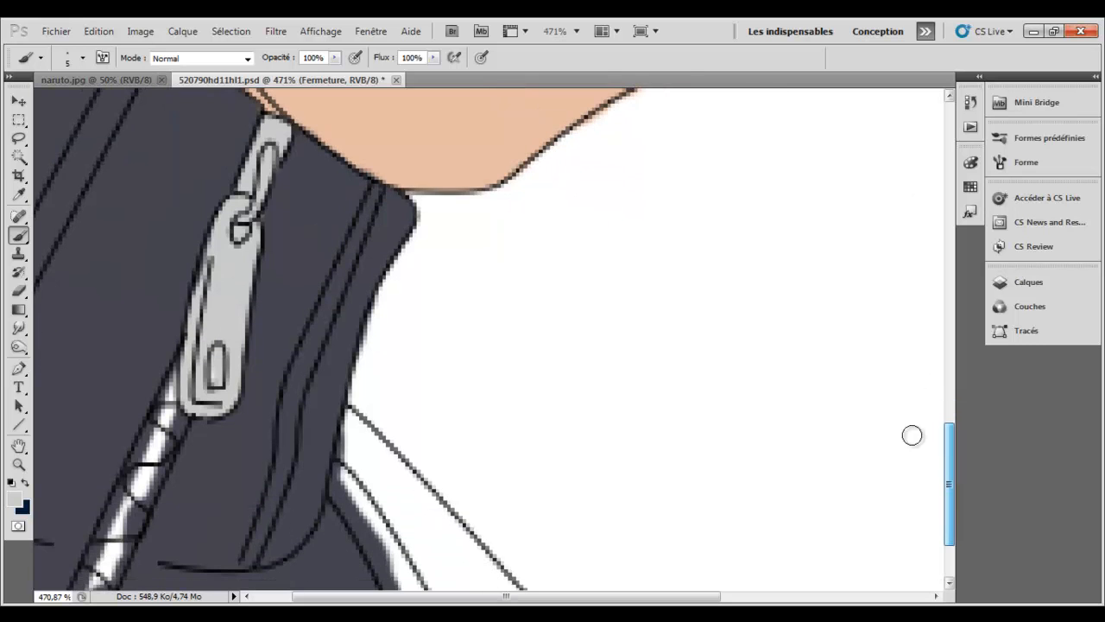
mouse_move(166, 415)
left_mouse_down()
mouse_move(128, 492)
mouse_move(161, 463)
left_mouse_up()
scroll(950, 446, "down", 3)
mouse_move(184, 273)
left_mouse_down()
mouse_move(146, 370)
mouse_move(163, 313)
mouse_move(75, 477)
left_mouse_up()
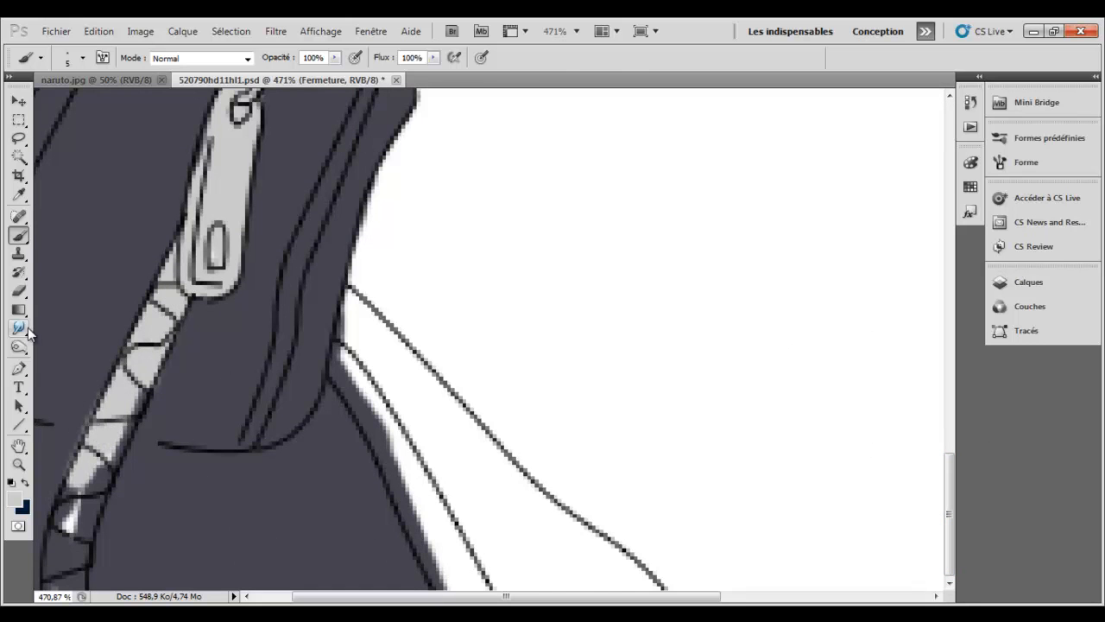
left_click(19, 291)
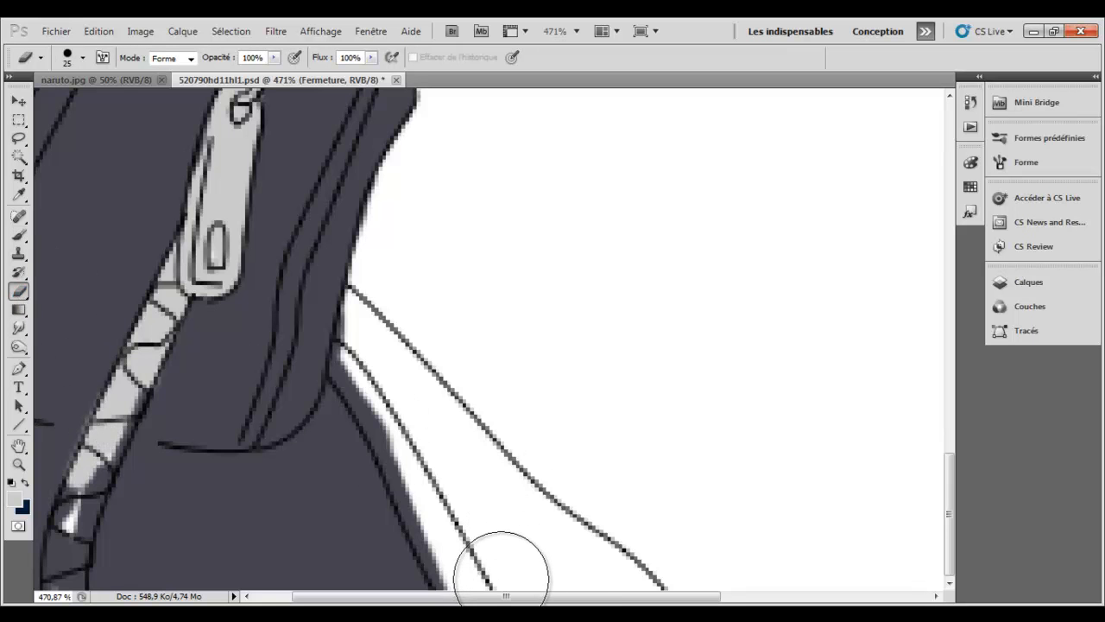
left_click_drag(508, 597, 471, 597)
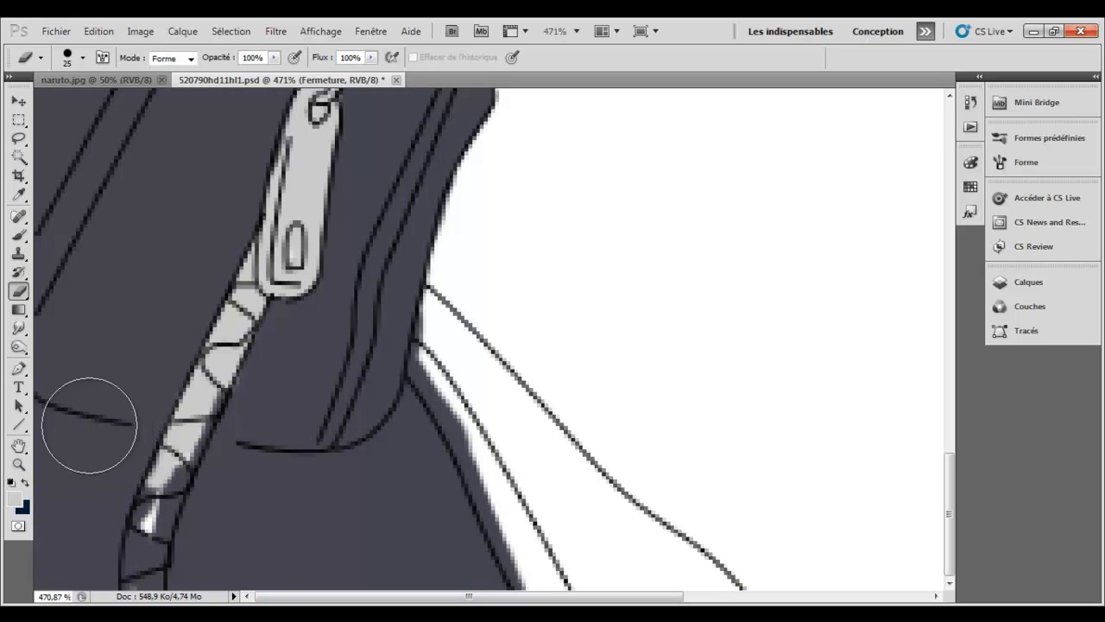
- Fill the remaining lower zipper teeth down to the edge of the drawing with light grey
left_click(18, 235)
left_click_drag(179, 423, 173, 436)
left_click(19, 291)
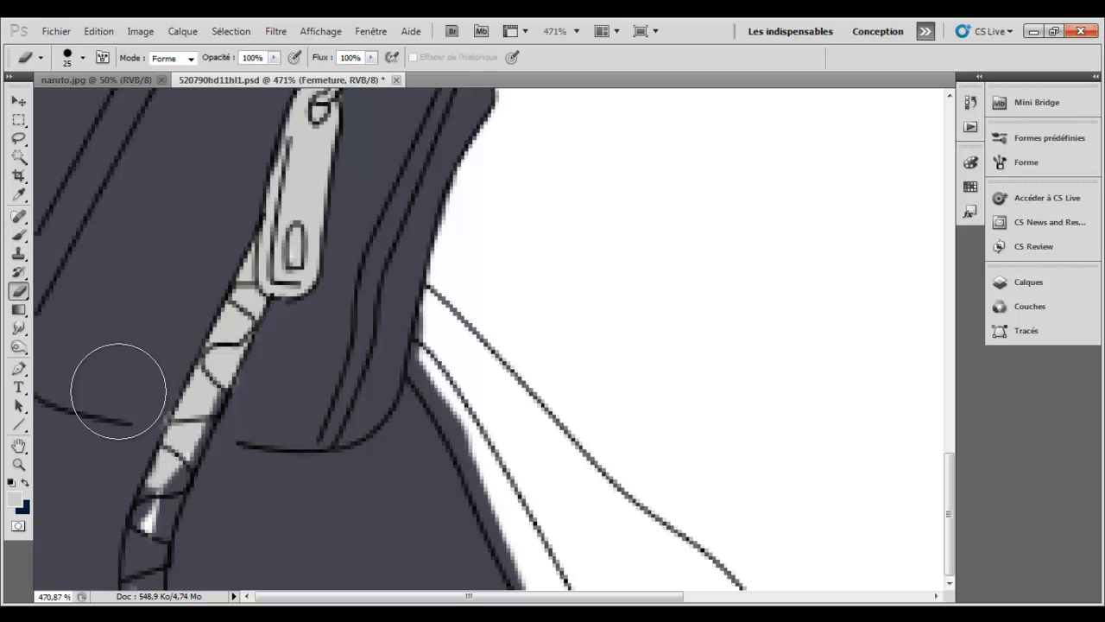
left_click(19, 239)
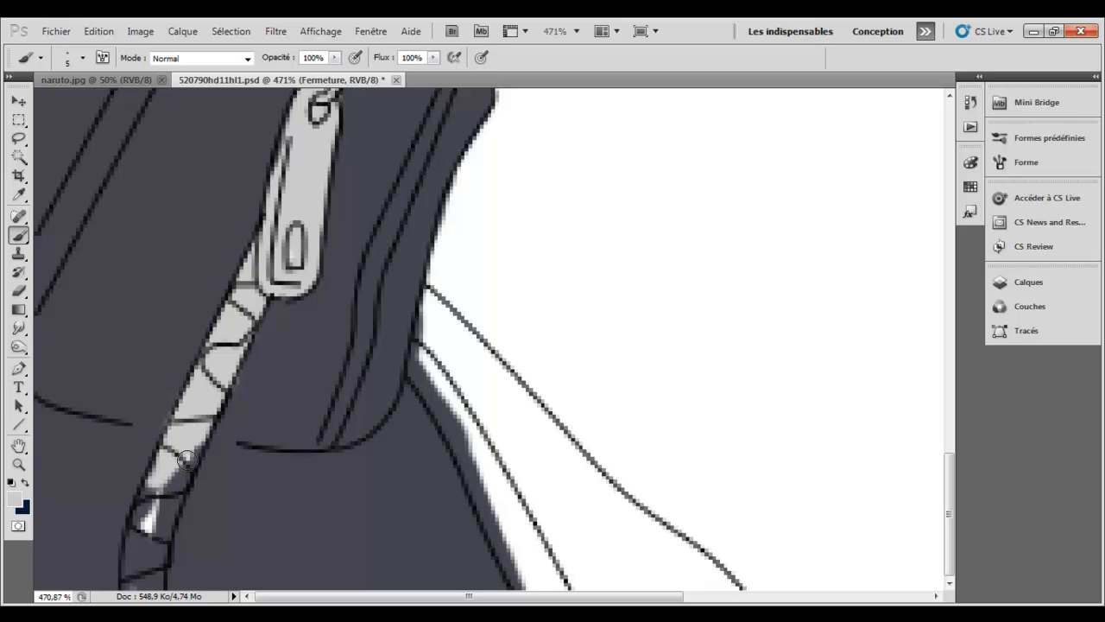
mouse_move(175, 460)
left_mouse_down()
mouse_move(140, 552)
mouse_move(147, 505)
left_mouse_up()
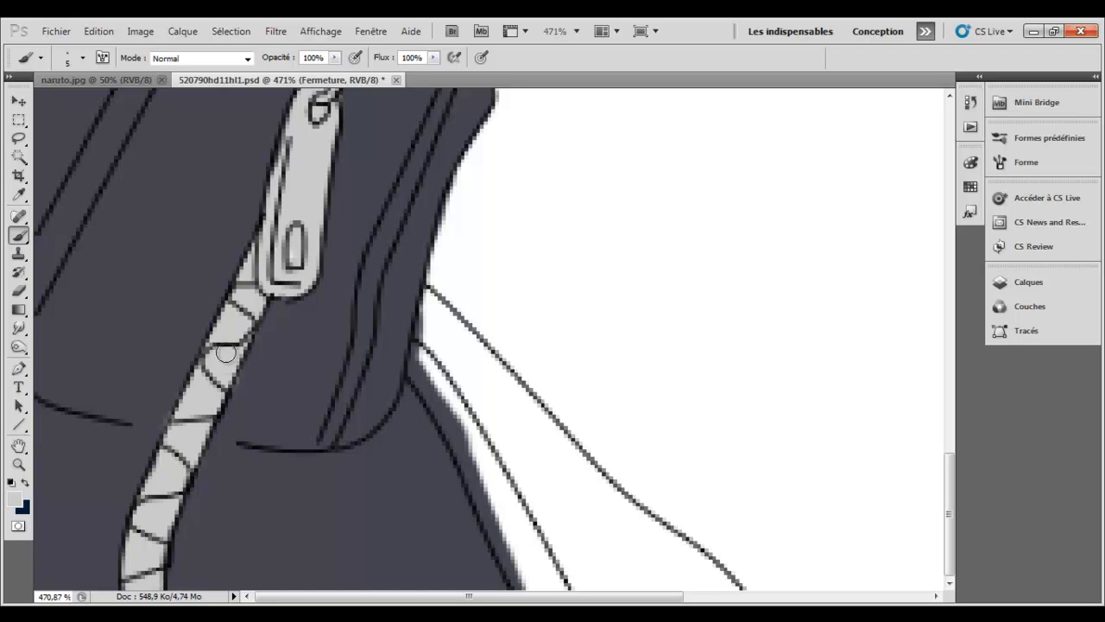
left_click(19, 291)
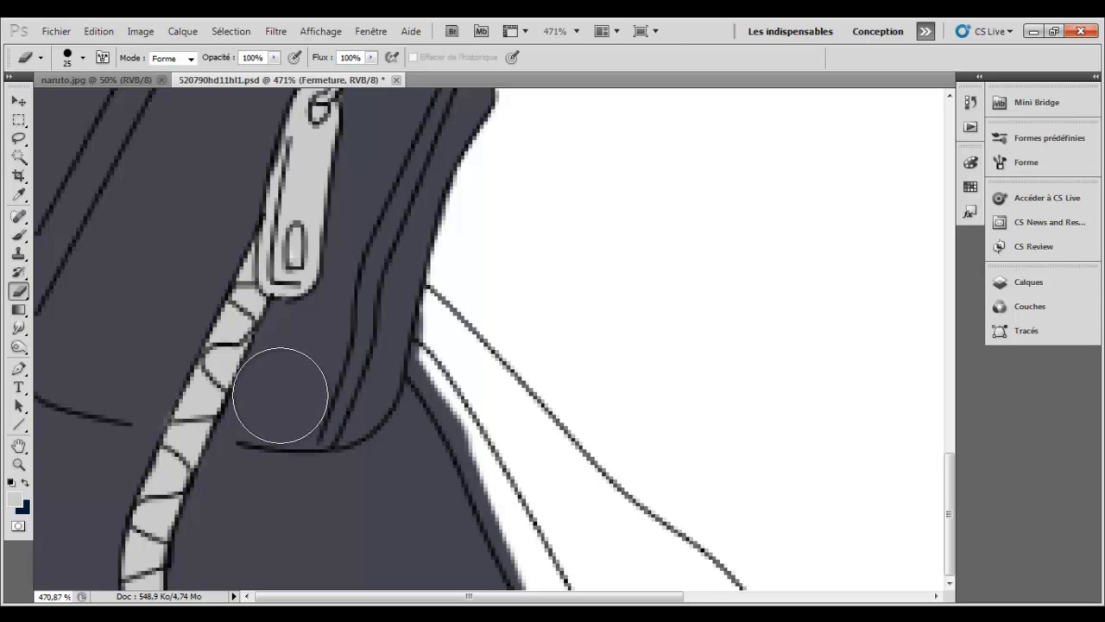
left_click(19, 465)
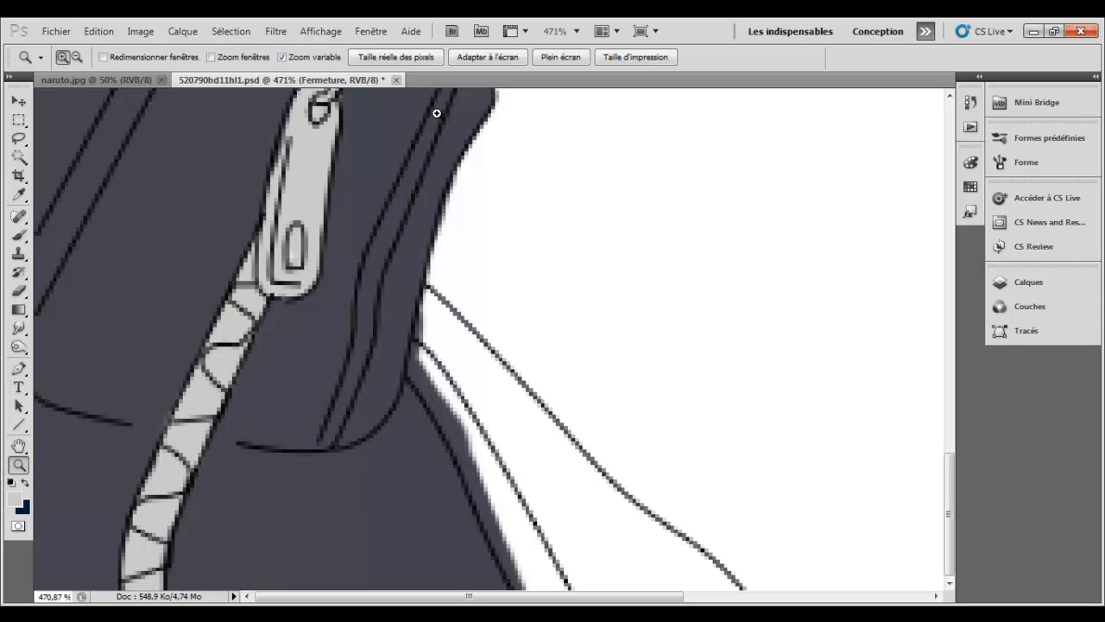
left_click(486, 57)
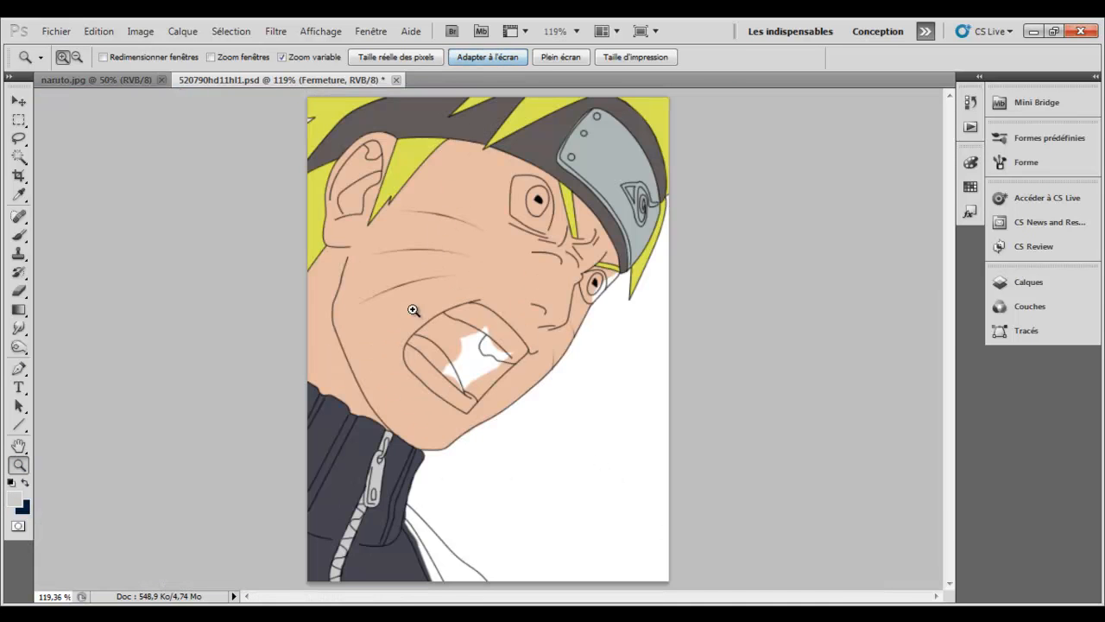
- Create a new layer named yeux above the Fermeture layer
left_click(1026, 292)
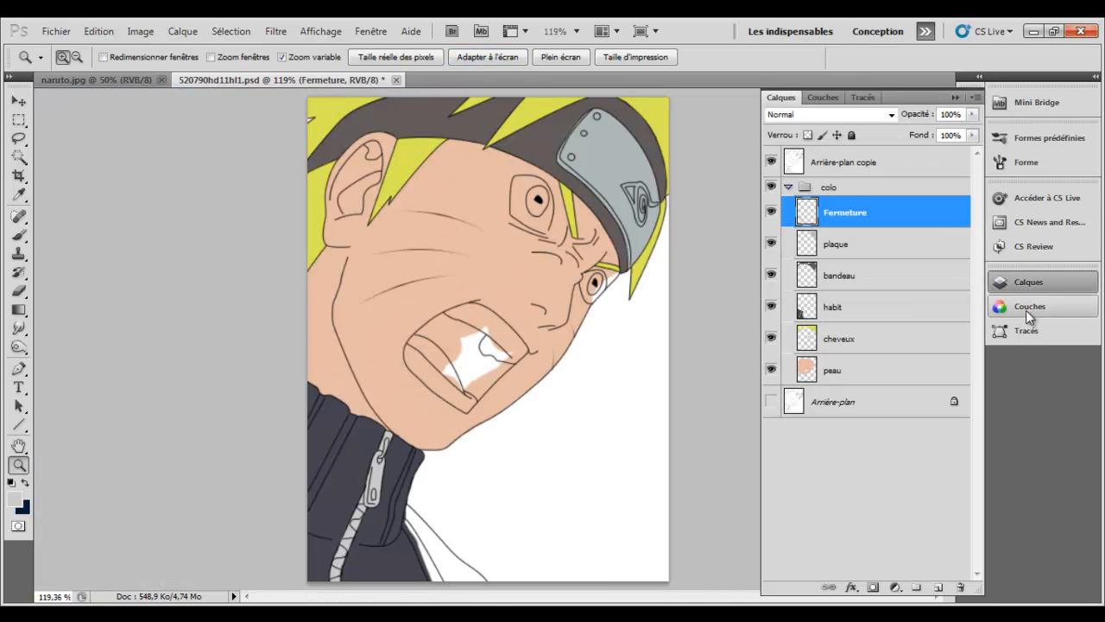
left_click(939, 587)
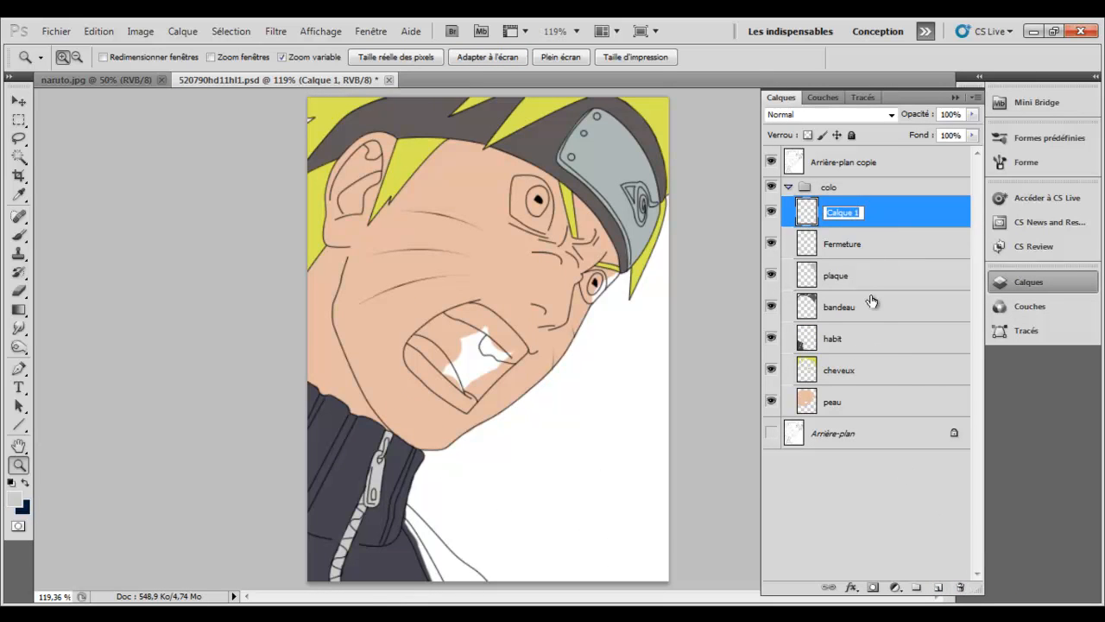
type("yeux")
key("Return")
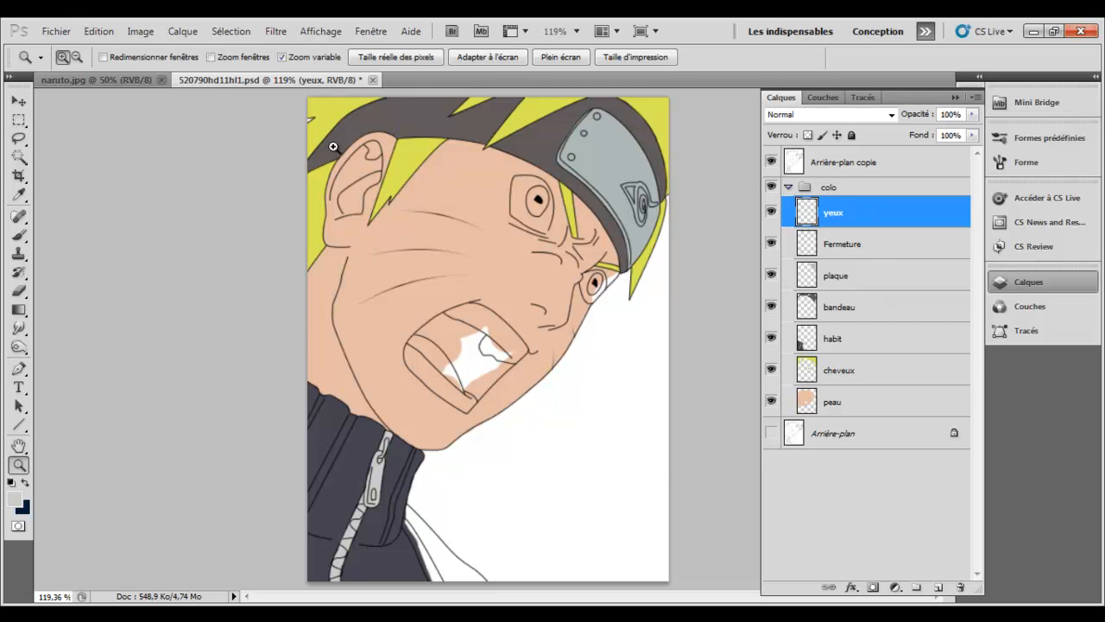
- Sample the first Yeux swatch under Naruto Mode Sennin in naruto.jpg as the foreground colour and return to the drawing
left_click(129, 80)
left_click(18, 194)
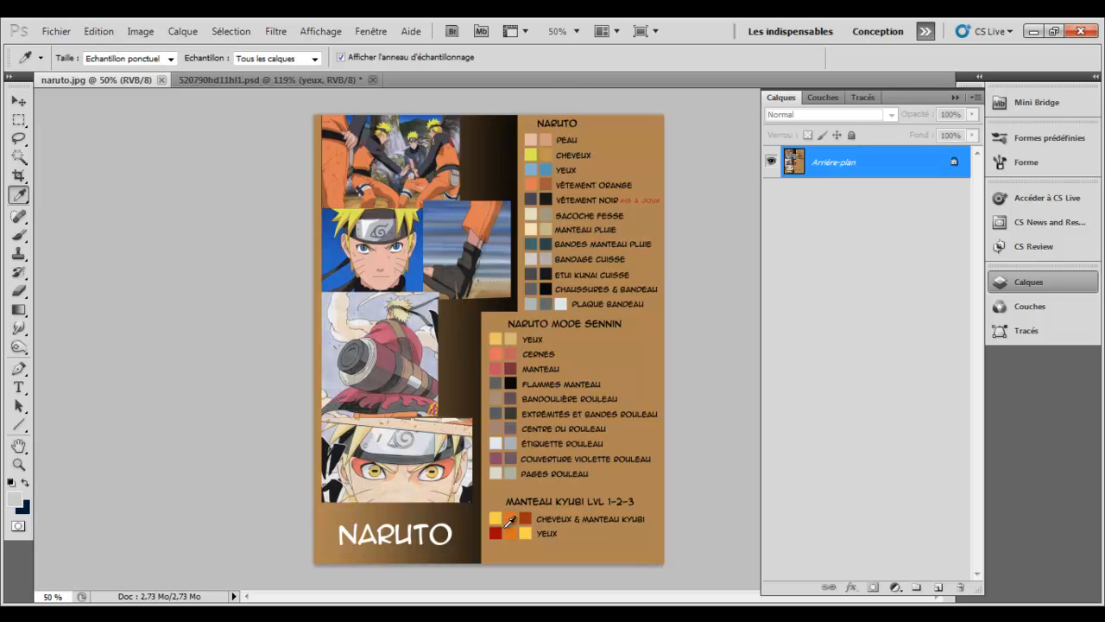
left_click(500, 338)
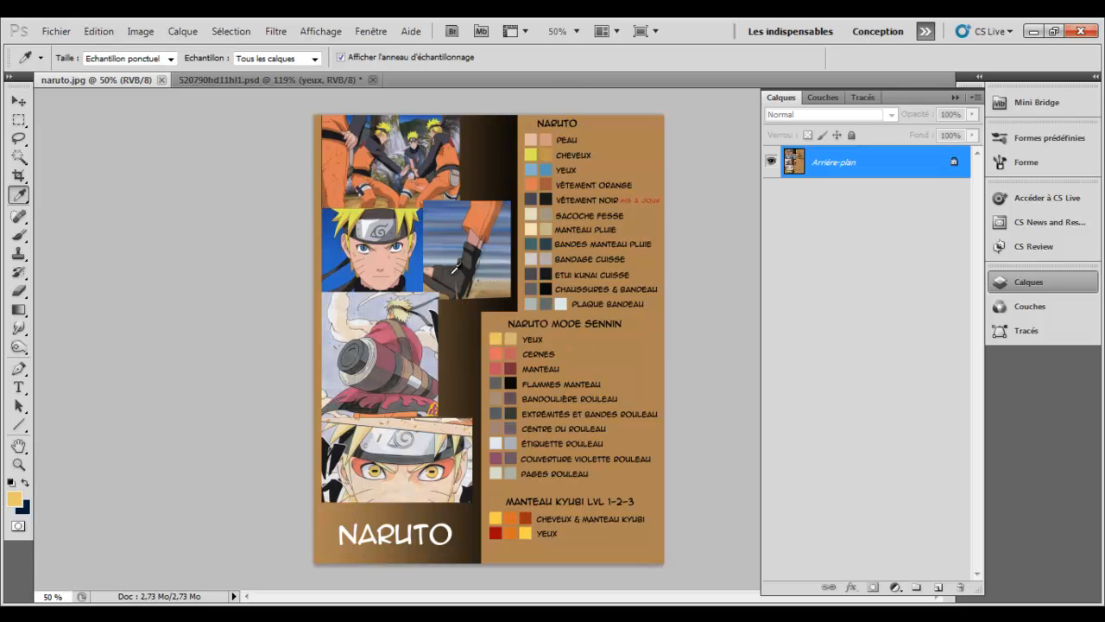
left_click(251, 80)
- Paint the iris of the larger eye with the sampled yellow using a size 5 brush
left_click(18, 464)
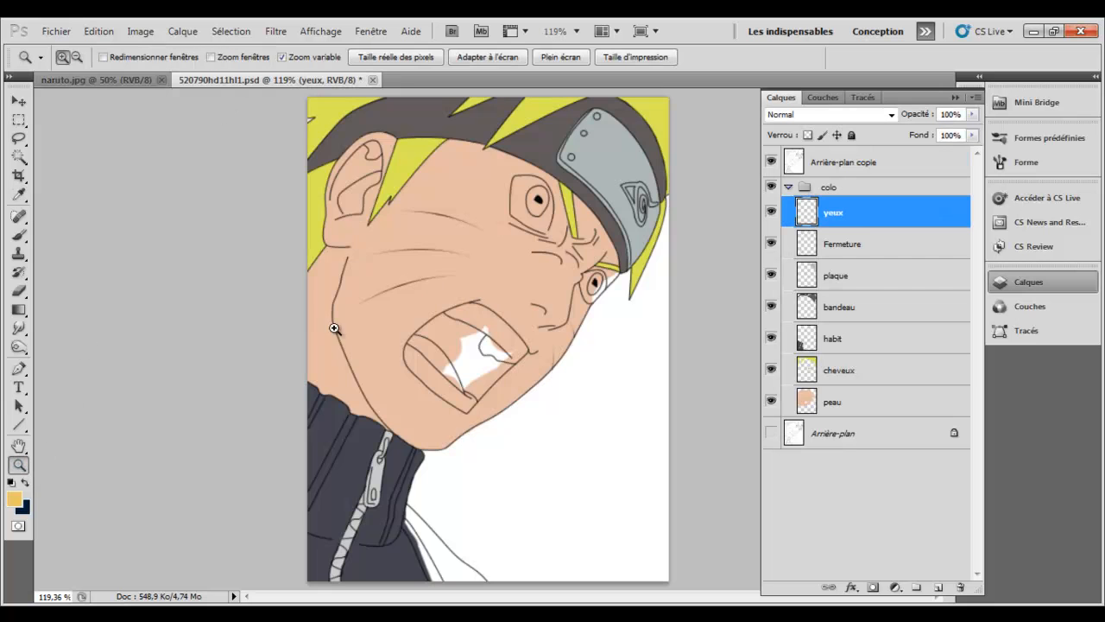
left_click_drag(539, 177, 608, 293)
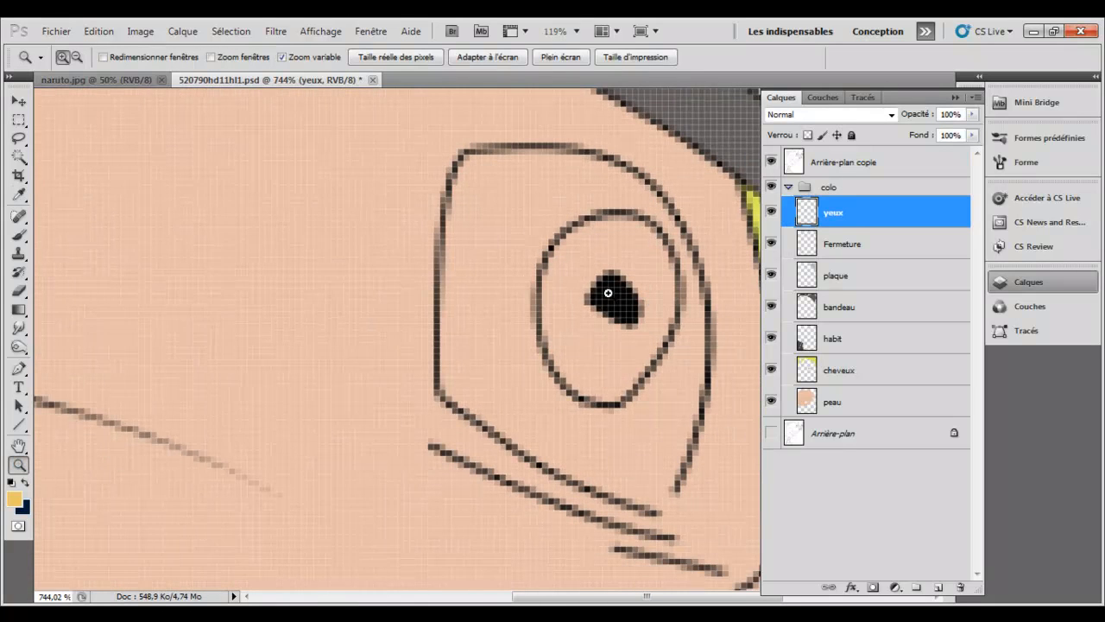
left_click(18, 234)
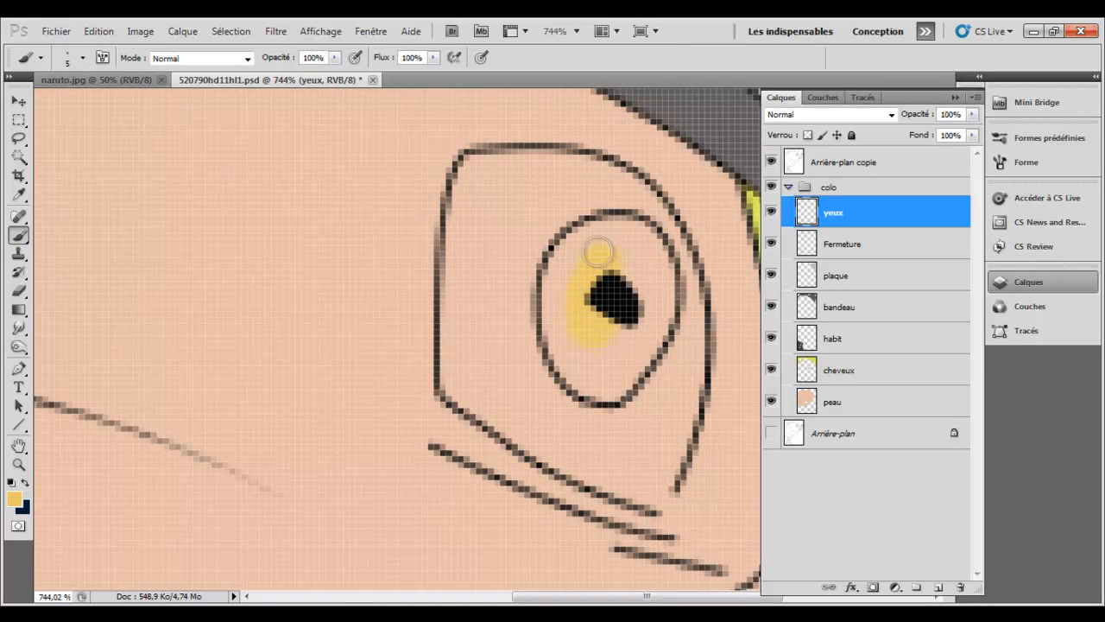
mouse_move(566, 312)
left_mouse_down()
mouse_move(565, 274)
mouse_move(568, 345)
mouse_move(592, 362)
mouse_move(575, 336)
mouse_move(583, 371)
left_mouse_up()
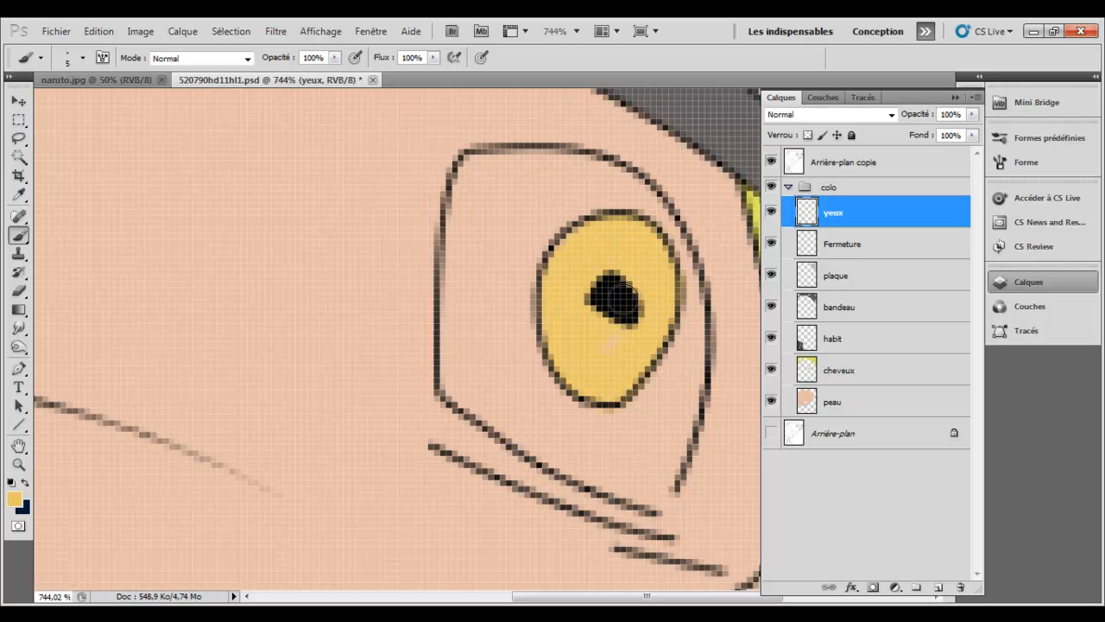
- Paint the iris of the smaller eye at the edge of the face with the same yellow
left_click_drag(584, 595, 707, 595)
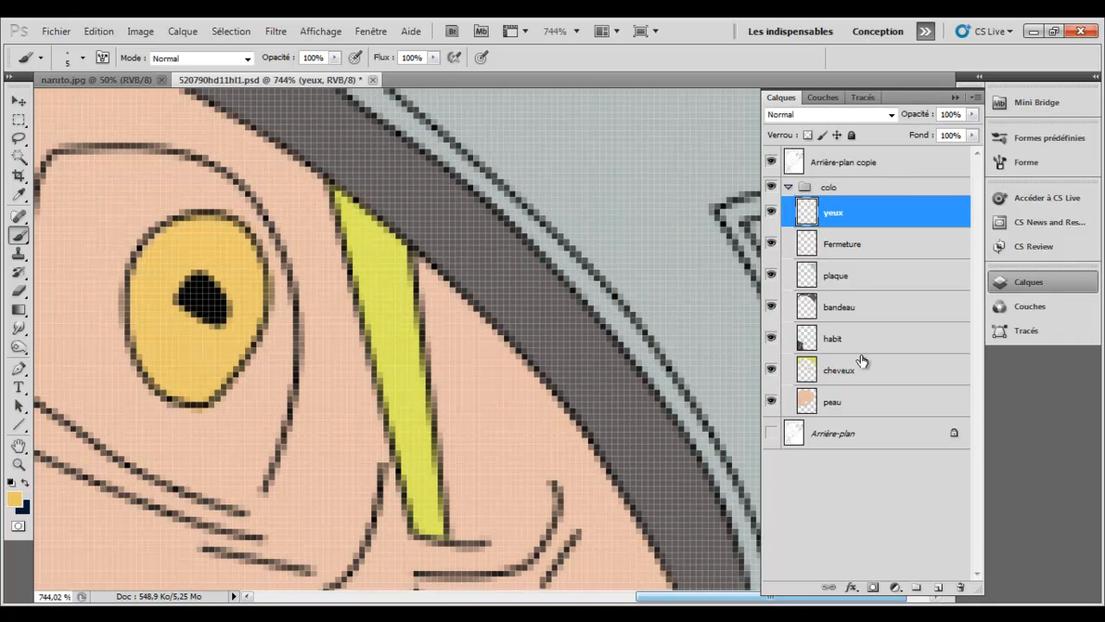
left_click(954, 97)
left_click_drag(949, 221, 944, 314)
left_click_drag(557, 259, 534, 214)
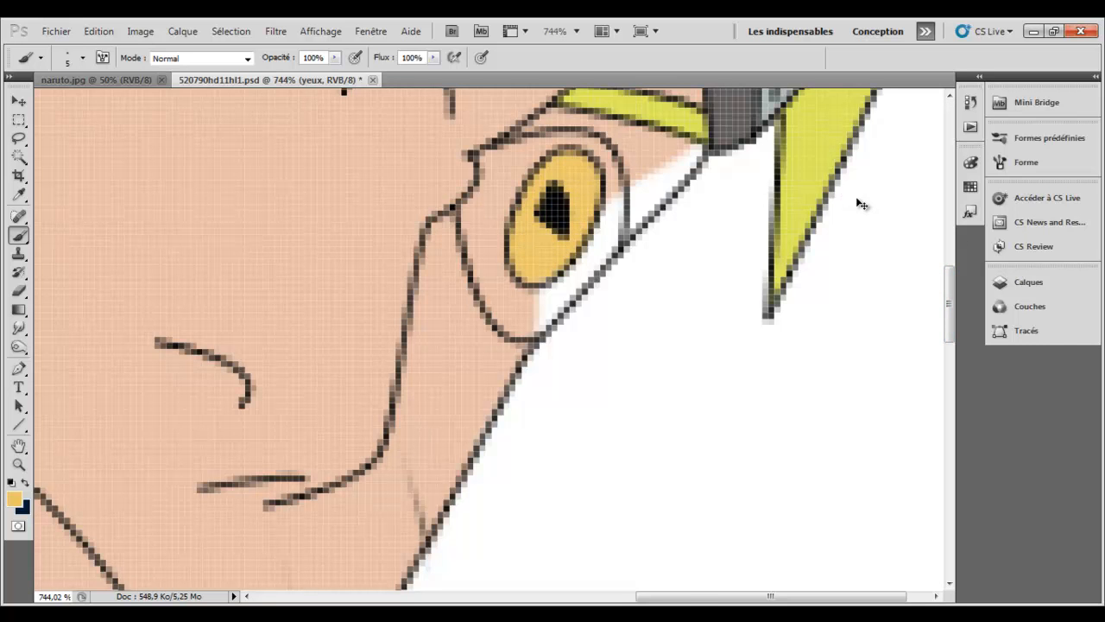
- Create a new layer named reste and place it between the yeux and Fermeture layers
key("ctrl+minus")
key("ctrl+minus")
key("ctrl+minus")
key("ctrl+minus")
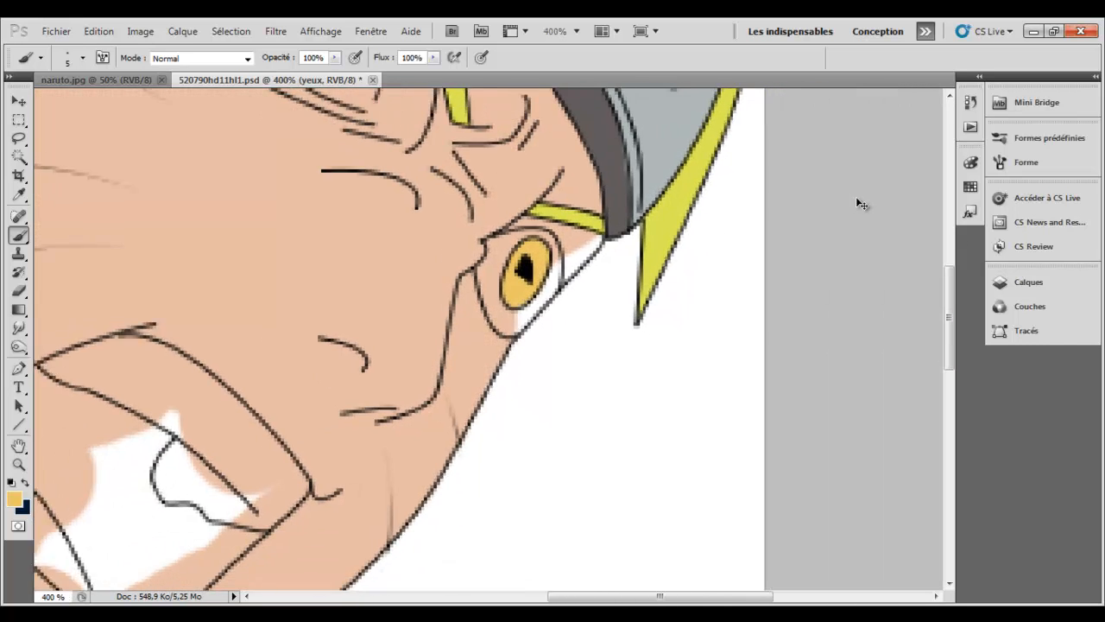
key("ctrl+minus")
key("ctrl+minus")
key("ctrl+minus")
key("ctrl+minus")
key("ctrl+minus")
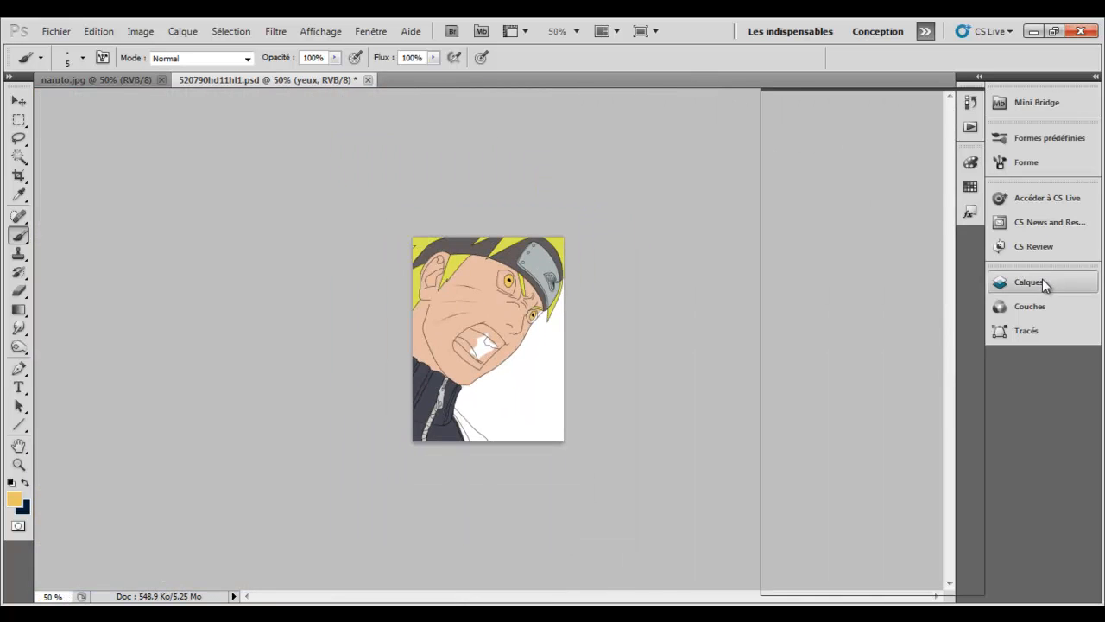
left_click(1042, 285)
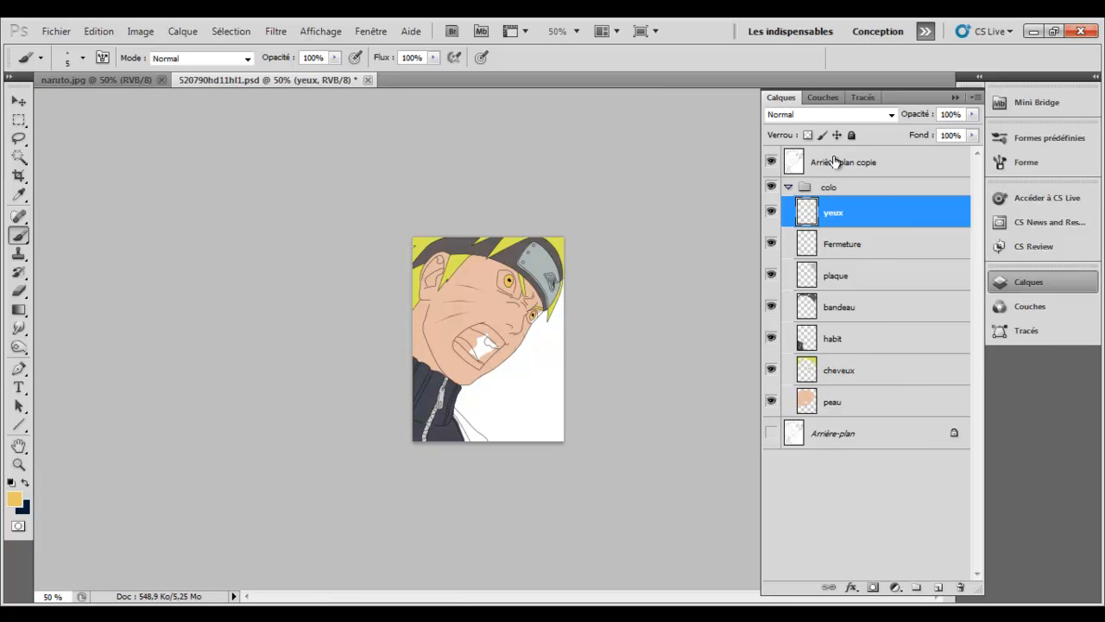
left_click(938, 586)
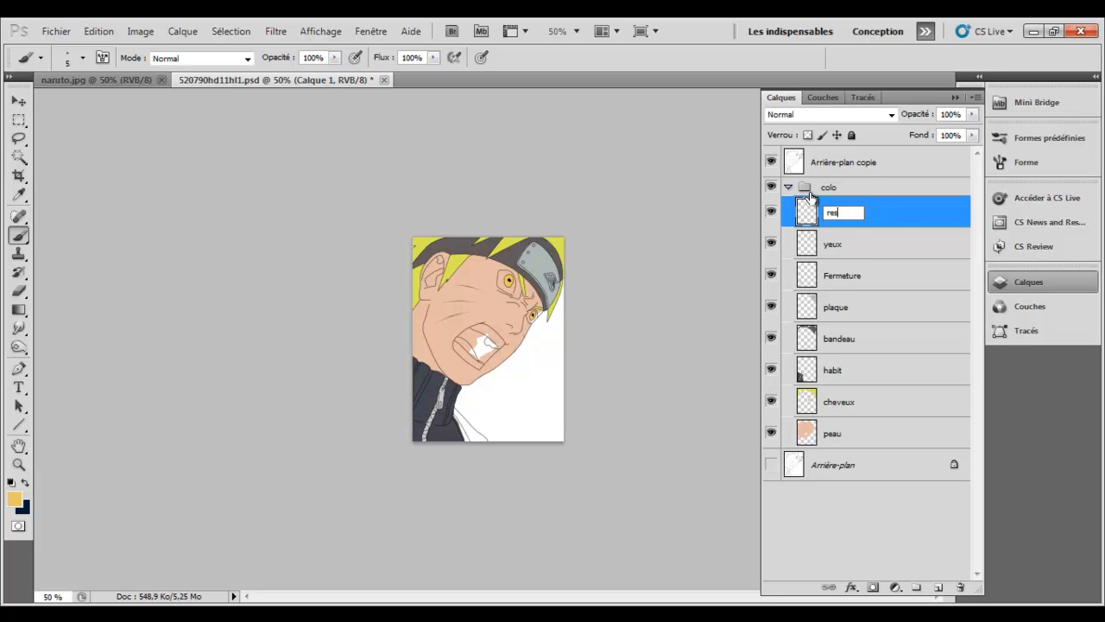
left_click_drag(875, 214, 874, 259)
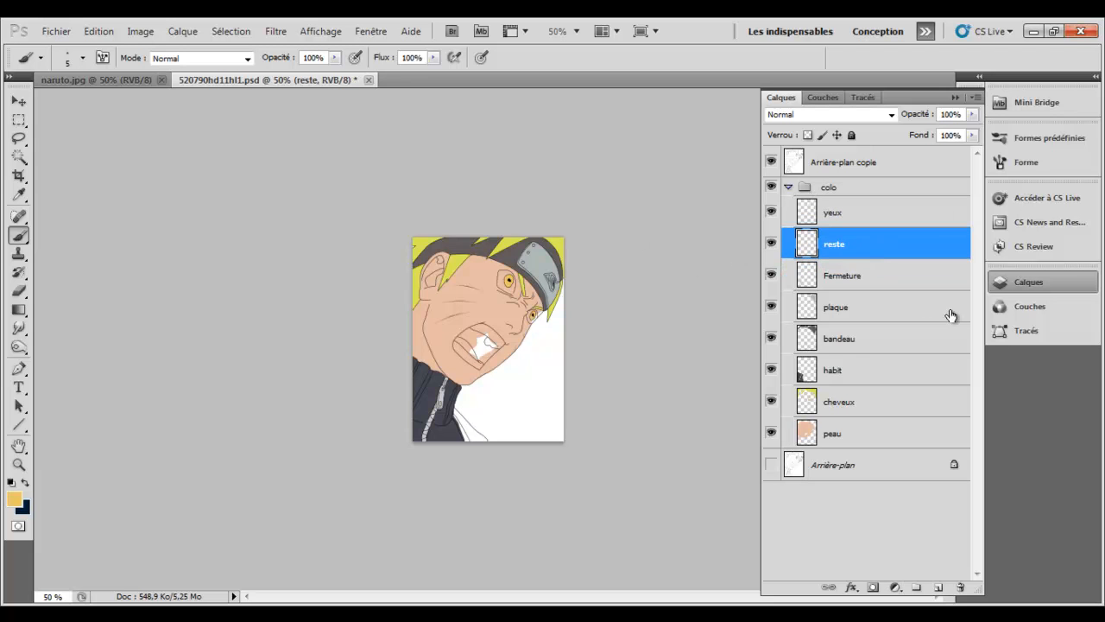
- Paint the area around the larger eye's iris white with a 17 px brush on the reste layer
left_click(18, 464)
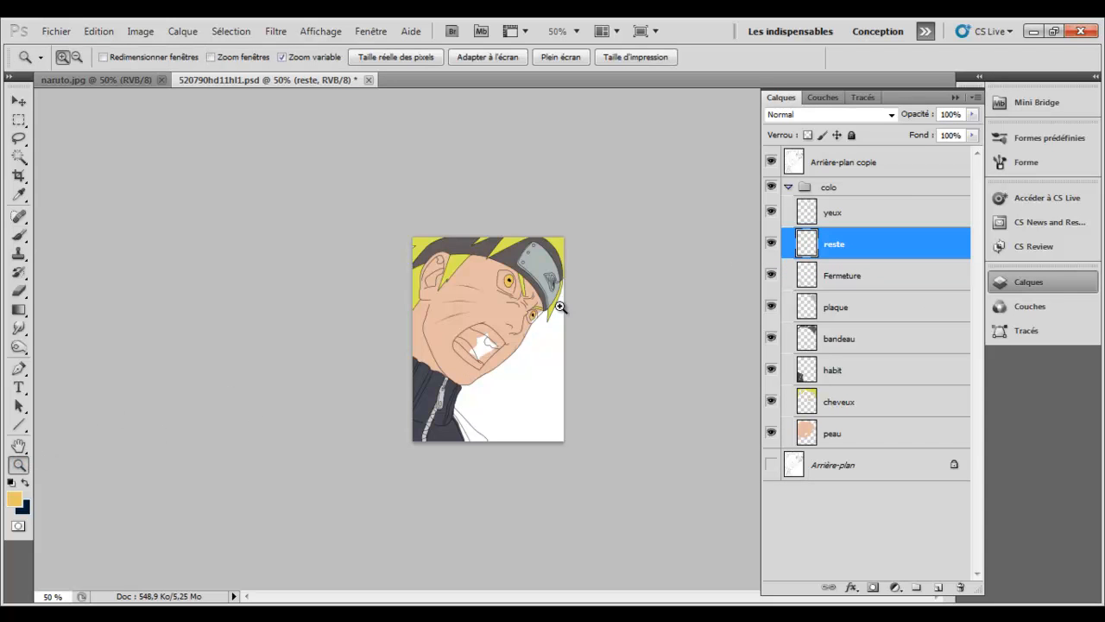
left_click_drag(546, 303, 826, 227)
left_click(954, 97)
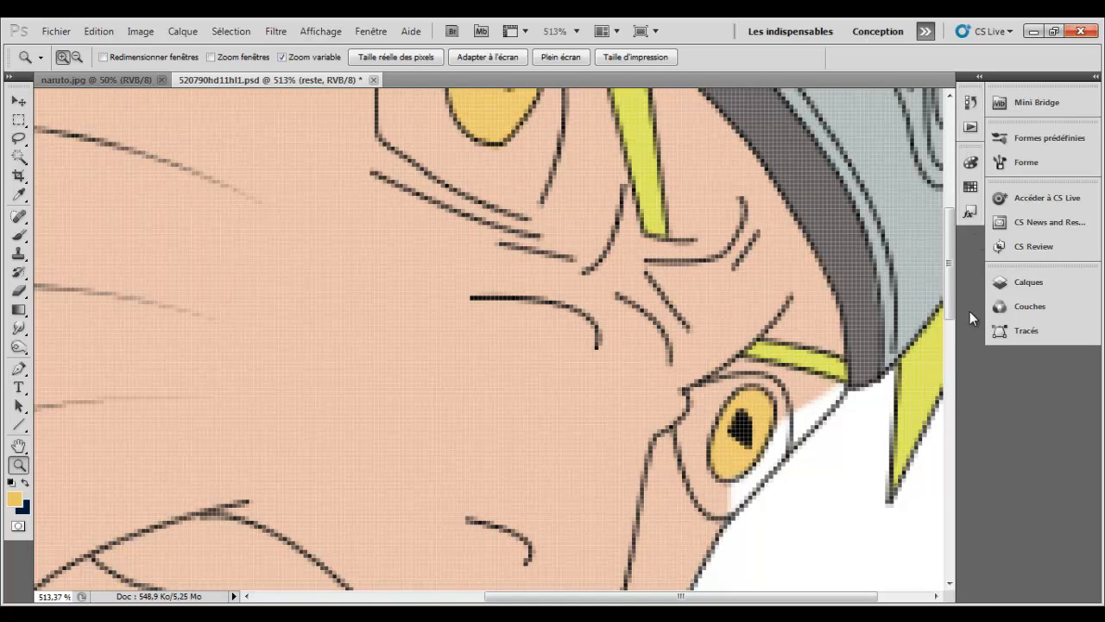
left_click_drag(952, 267, 957, 231)
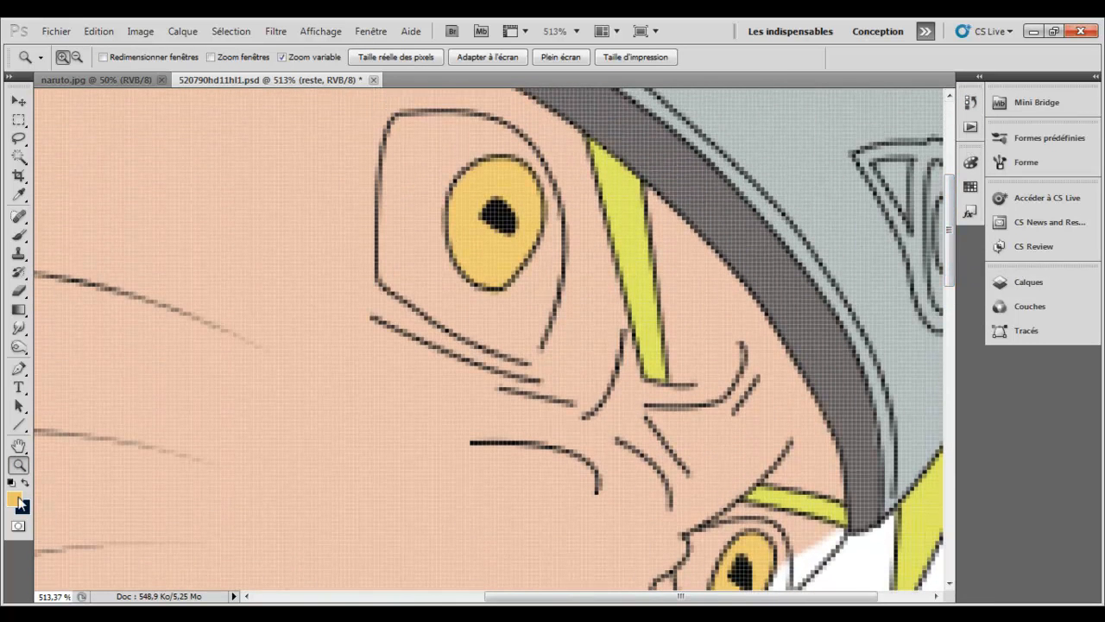
left_click(16, 241)
right_click(445, 157)
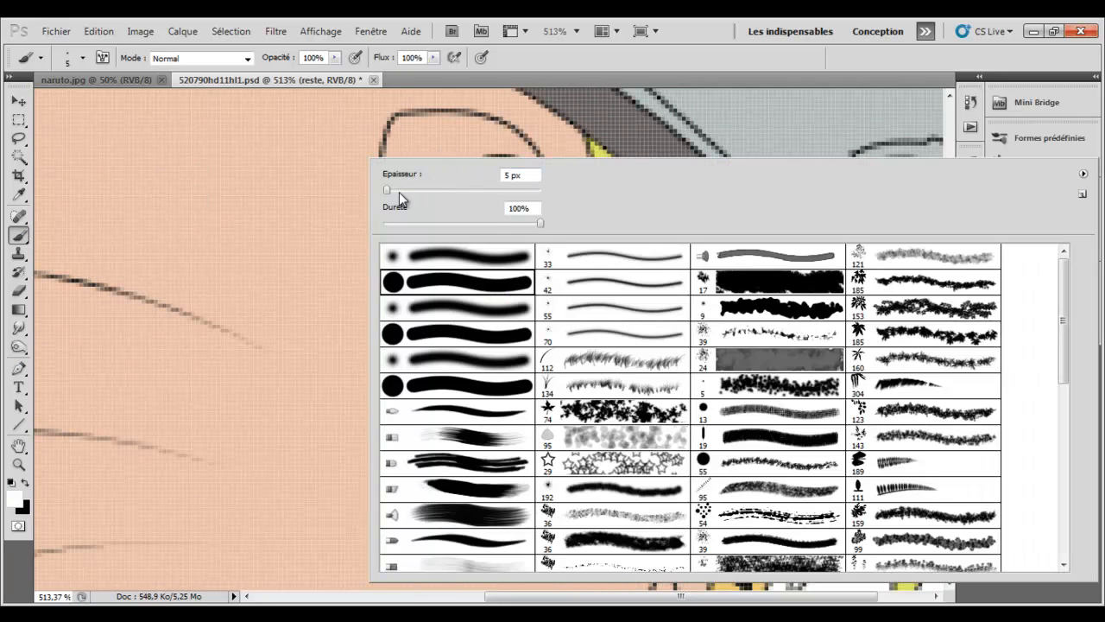
left_click(407, 135)
mouse_move(419, 147)
left_mouse_down()
mouse_move(424, 220)
mouse_move(417, 181)
mouse_move(409, 248)
mouse_move(442, 277)
mouse_move(432, 247)
left_mouse_up()
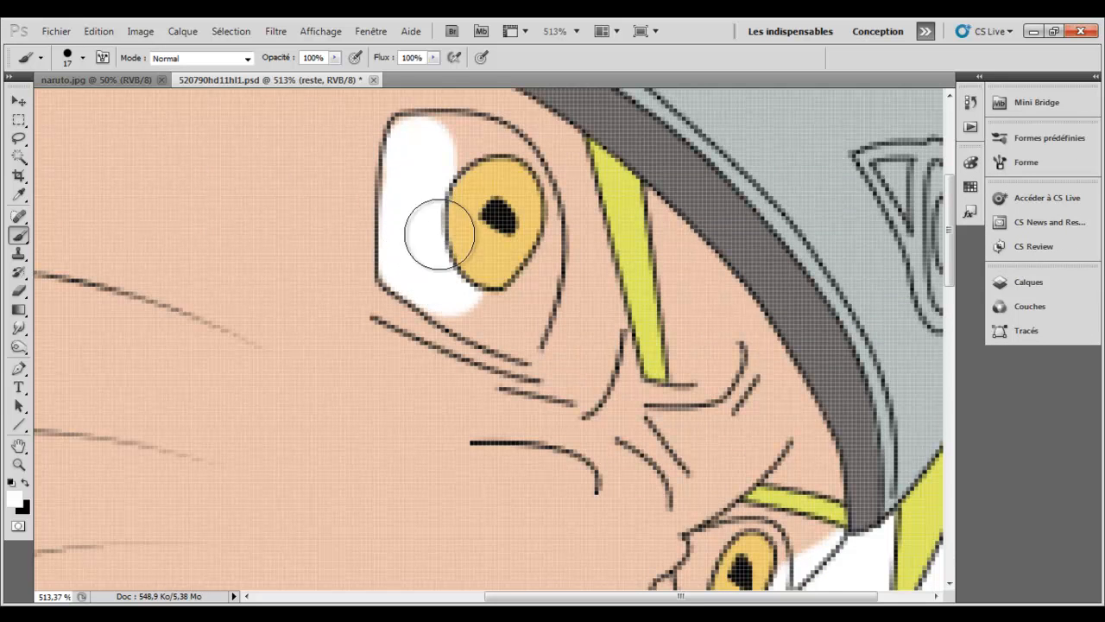
mouse_move(439, 158)
left_mouse_down()
mouse_move(419, 148)
mouse_move(473, 166)
mouse_move(486, 146)
mouse_move(476, 173)
mouse_move(505, 179)
mouse_move(497, 186)
mouse_move(527, 228)
mouse_move(520, 190)
mouse_move(505, 207)
mouse_move(509, 311)
mouse_move(414, 254)
mouse_move(423, 175)
mouse_move(420, 187)
left_mouse_up()
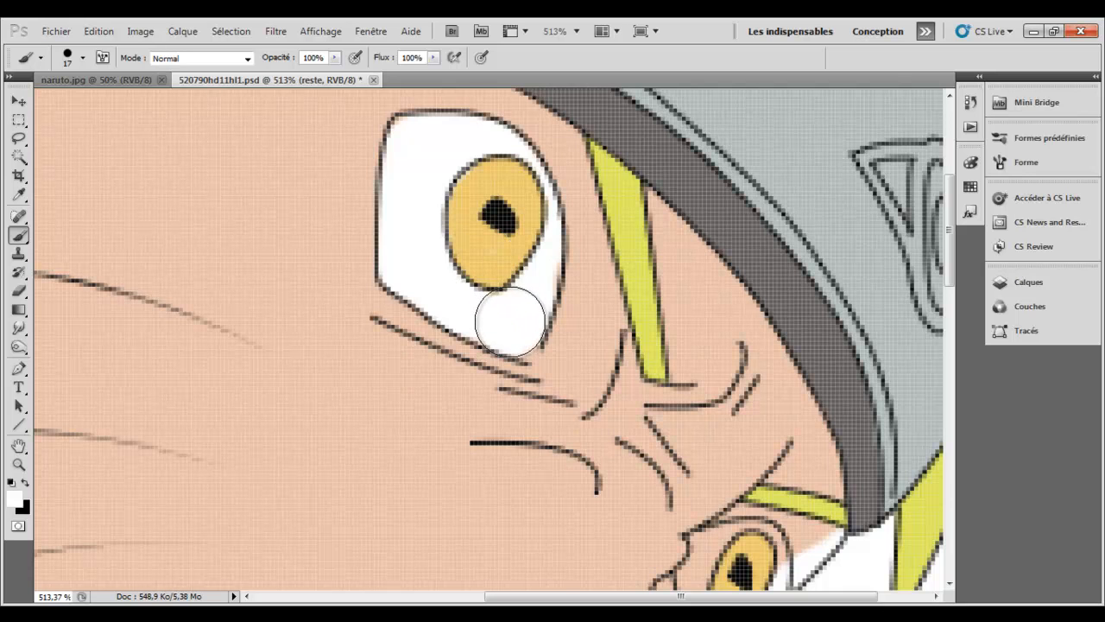
- Reduce the brush to 11 px and fill the remaining gaps in the white of the larger eye
right_click(464, 163)
left_click_drag(397, 178, 394, 177)
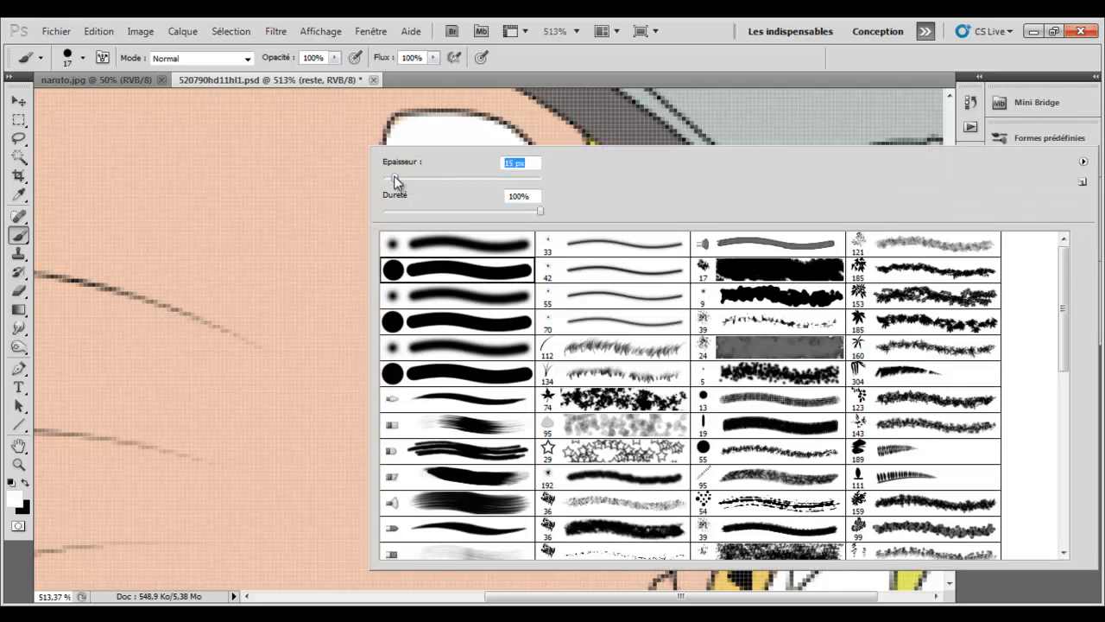
left_click(424, 135)
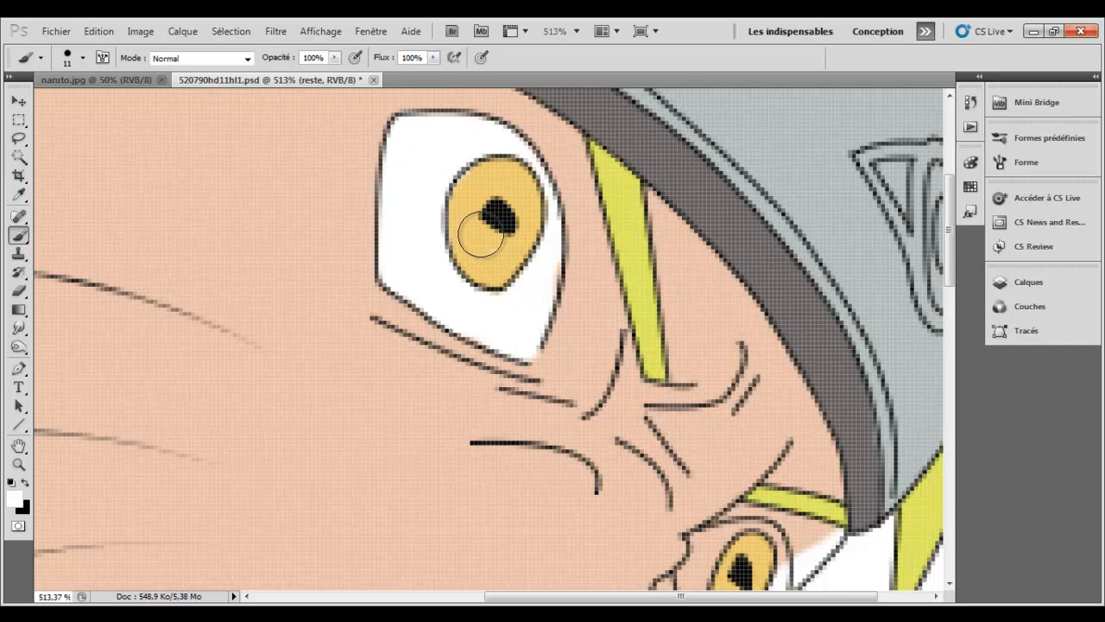
left_click_drag(553, 596, 602, 595)
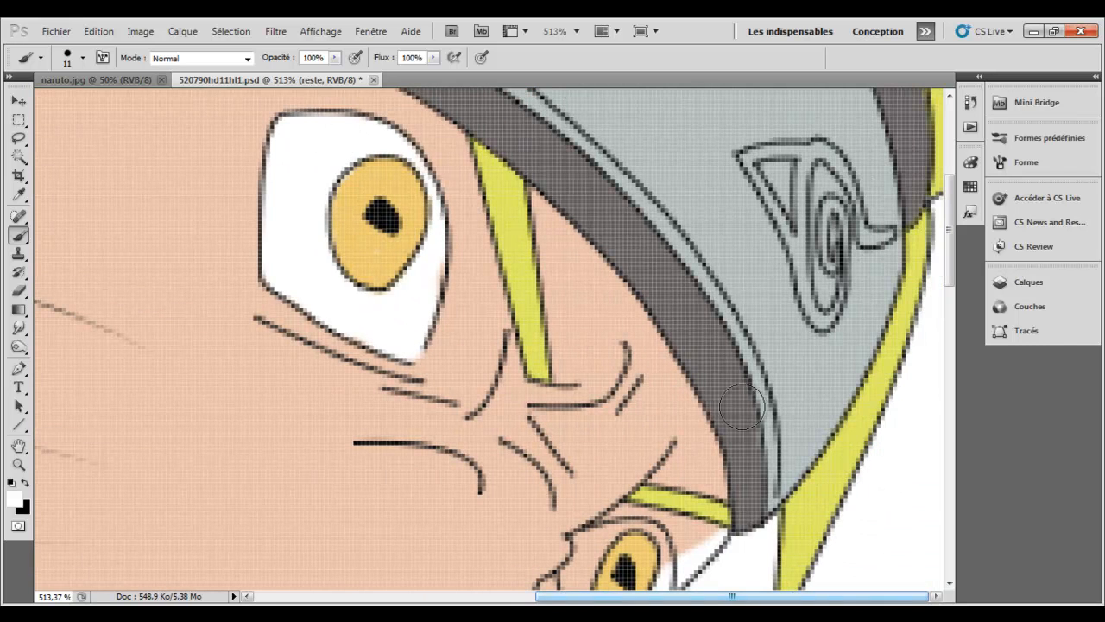
- Paint the white of the smaller eye around its iris and reduce the brush to 7 px
left_click_drag(952, 212, 950, 276)
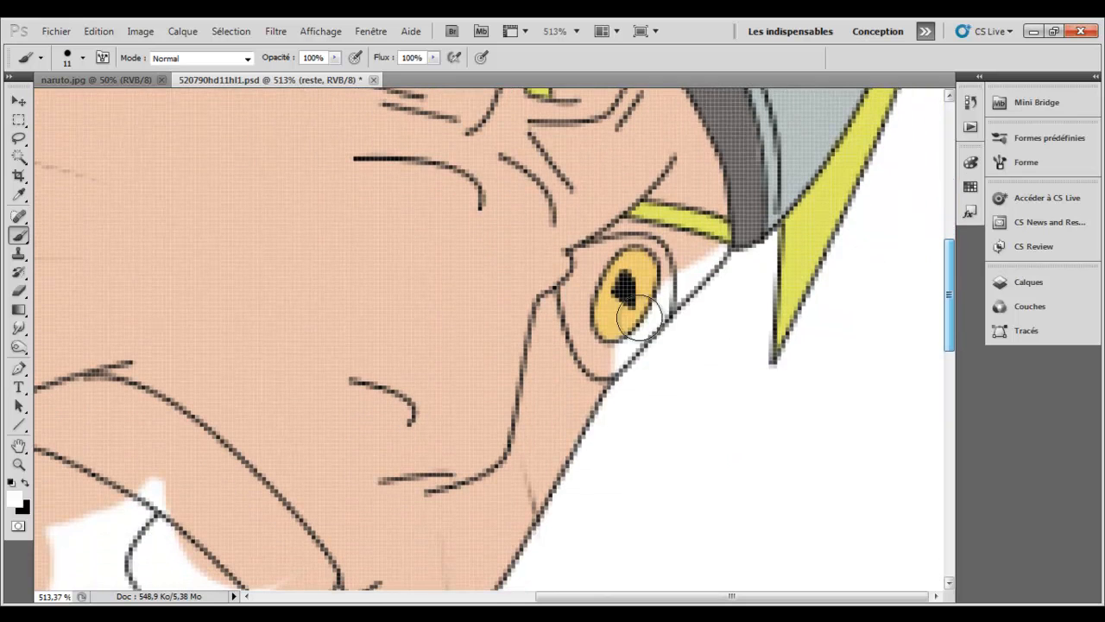
mouse_move(604, 347)
left_mouse_down()
mouse_move(583, 293)
mouse_move(596, 263)
mouse_move(643, 255)
left_mouse_up()
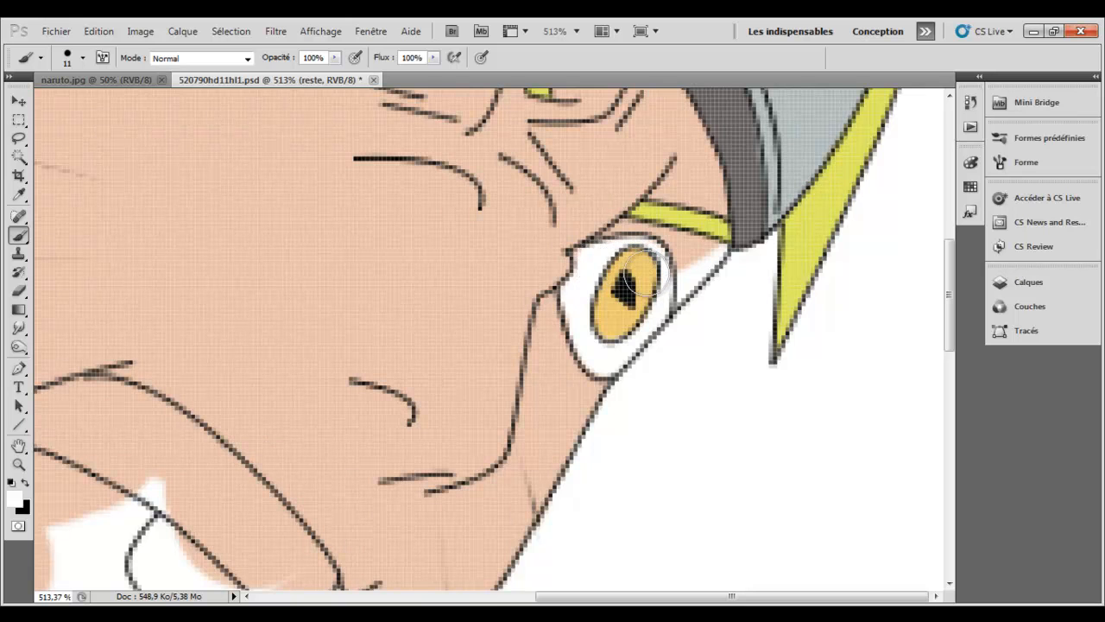
right_click(644, 256)
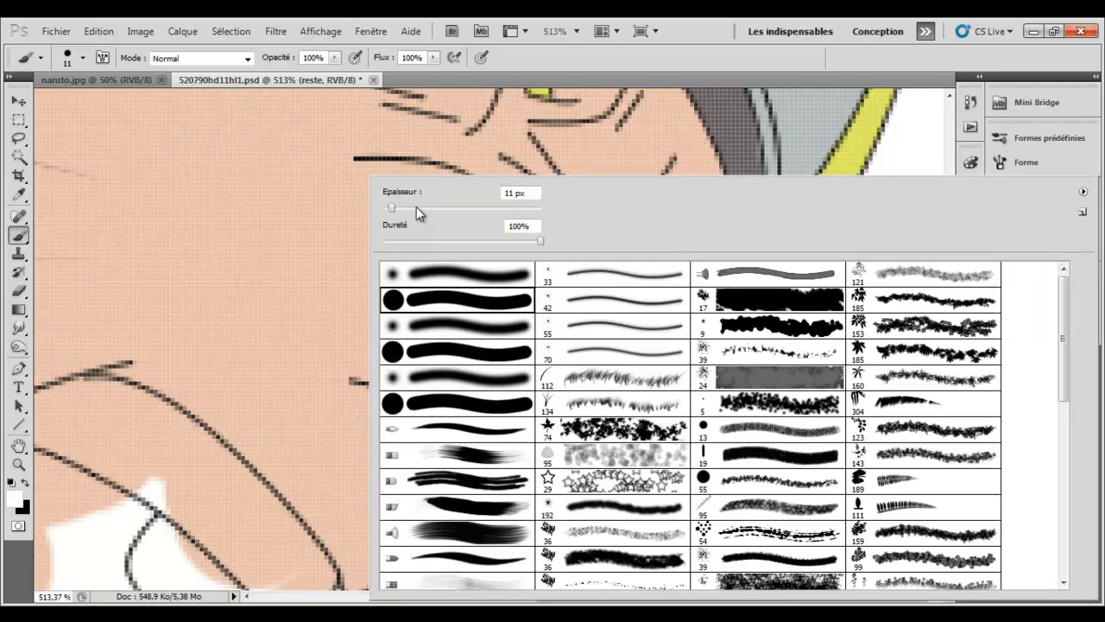
left_click_drag(388, 210, 388, 210)
left_click(627, 48)
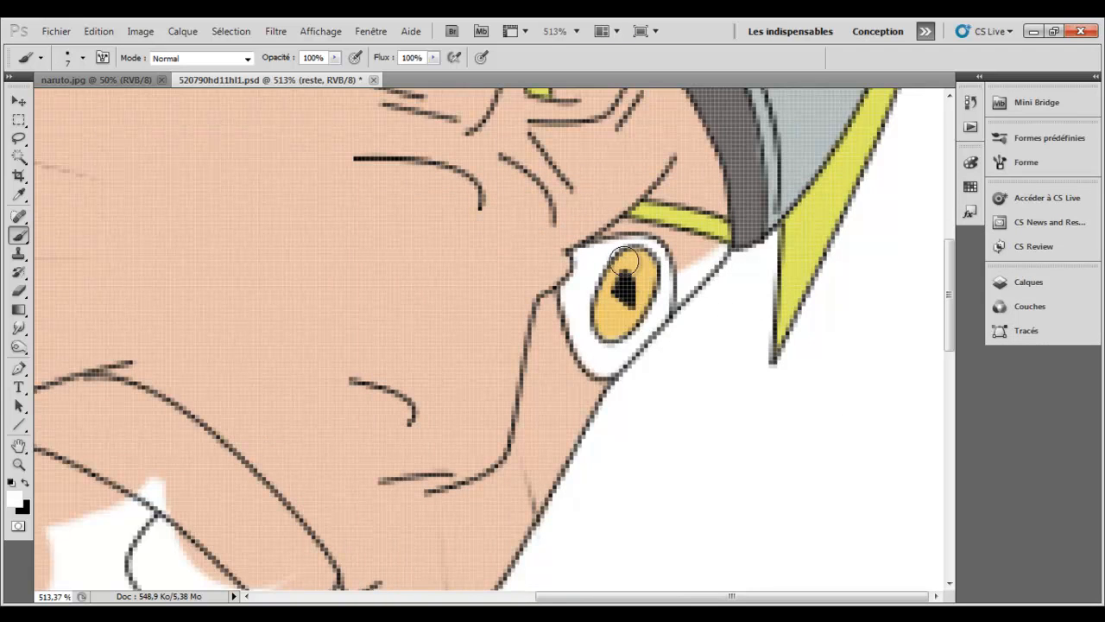
- Paint white along the inner edges of the upper teeth with a 4 px brush on the reste layer
left_click(19, 464)
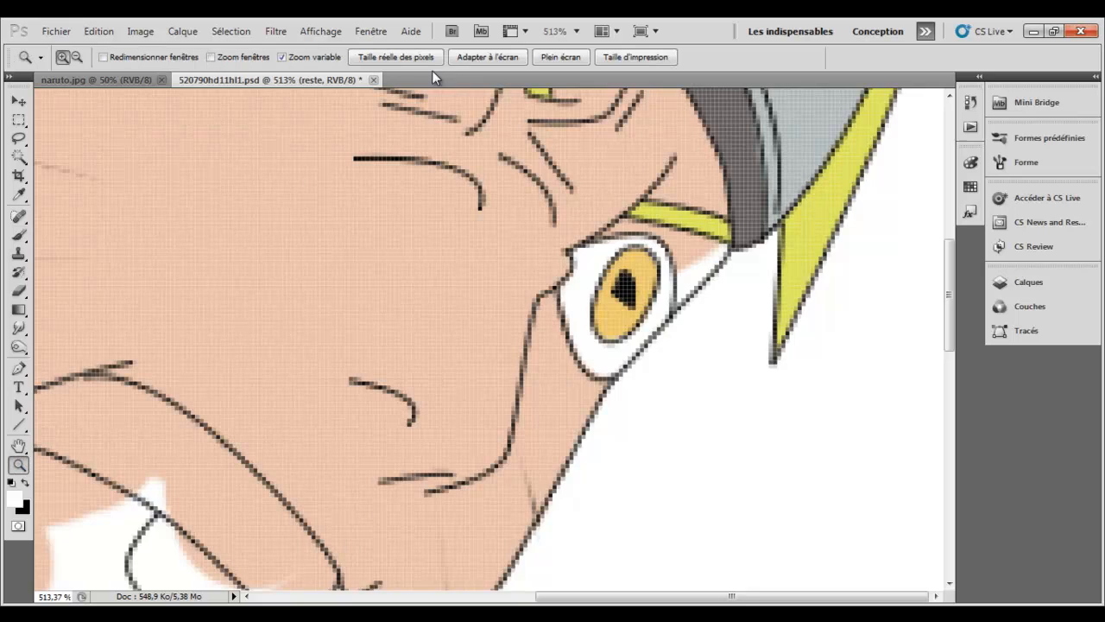
left_click(488, 57)
left_click_drag(499, 298, 653, 285)
left_click_drag(953, 275, 953, 312)
left_click(19, 234)
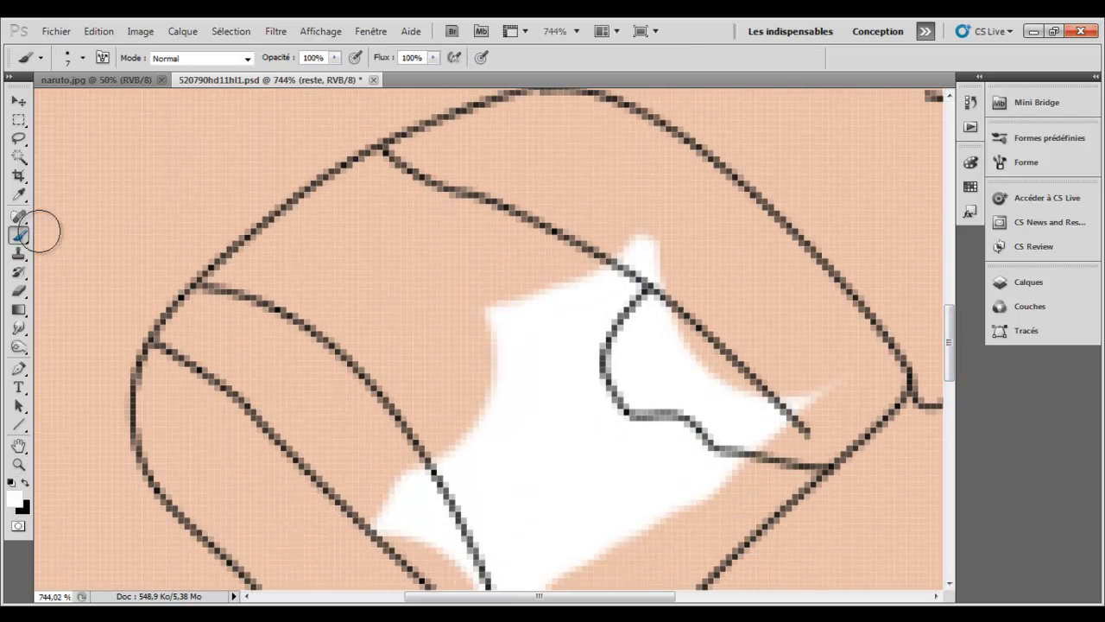
left_click(414, 149)
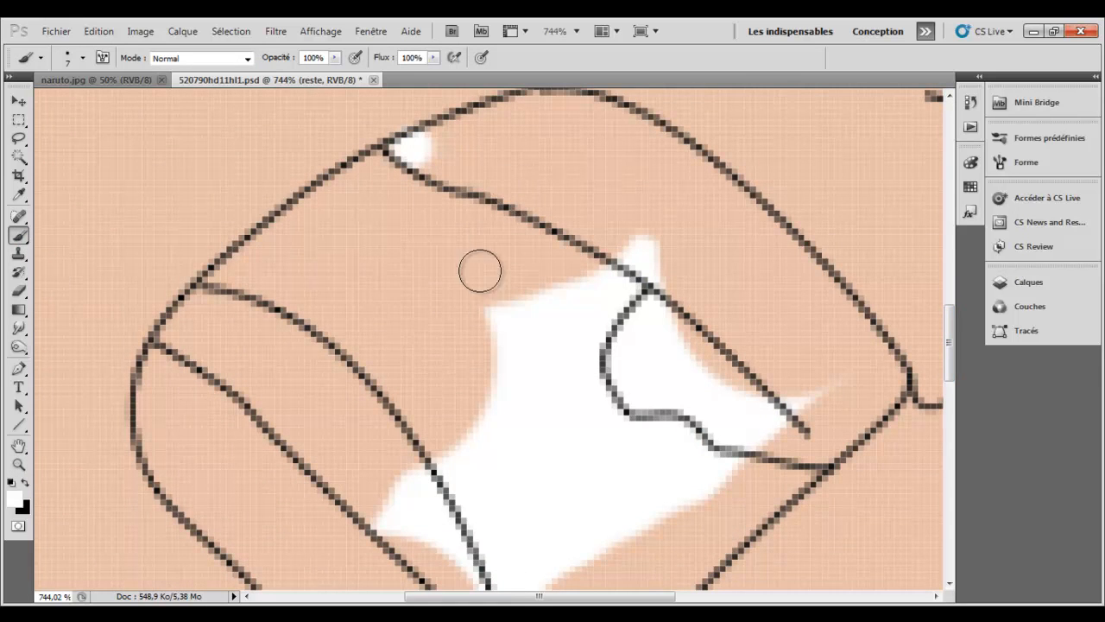
key("ctrl+z")
right_click(377, 203)
left_click_drag(391, 208, 387, 207)
mouse_move(401, 149)
left_mouse_down()
mouse_move(459, 166)
mouse_move(409, 158)
mouse_move(451, 173)
mouse_move(413, 151)
mouse_move(464, 135)
mouse_move(422, 143)
mouse_move(467, 120)
mouse_move(433, 134)
mouse_move(560, 103)
mouse_move(511, 108)
mouse_move(621, 110)
mouse_move(562, 109)
mouse_move(620, 127)
left_mouse_up()
mouse_move(499, 185)
left_mouse_down()
mouse_move(481, 173)
mouse_move(619, 236)
mouse_move(632, 256)
left_mouse_up()
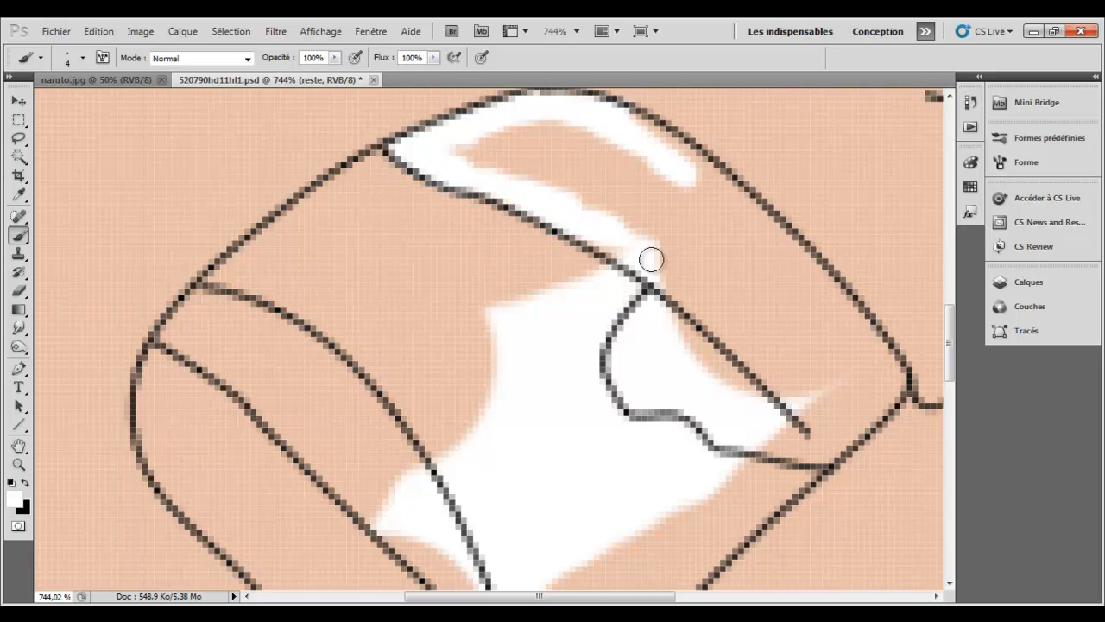
- Enlarge the brush to 11 px and fill the rest of the upper teeth with white
mouse_move(466, 155)
left_mouse_down()
mouse_move(512, 143)
mouse_move(558, 161)
left_mouse_up()
right_click(558, 161)
left_click_drag(389, 189, 444, 165)
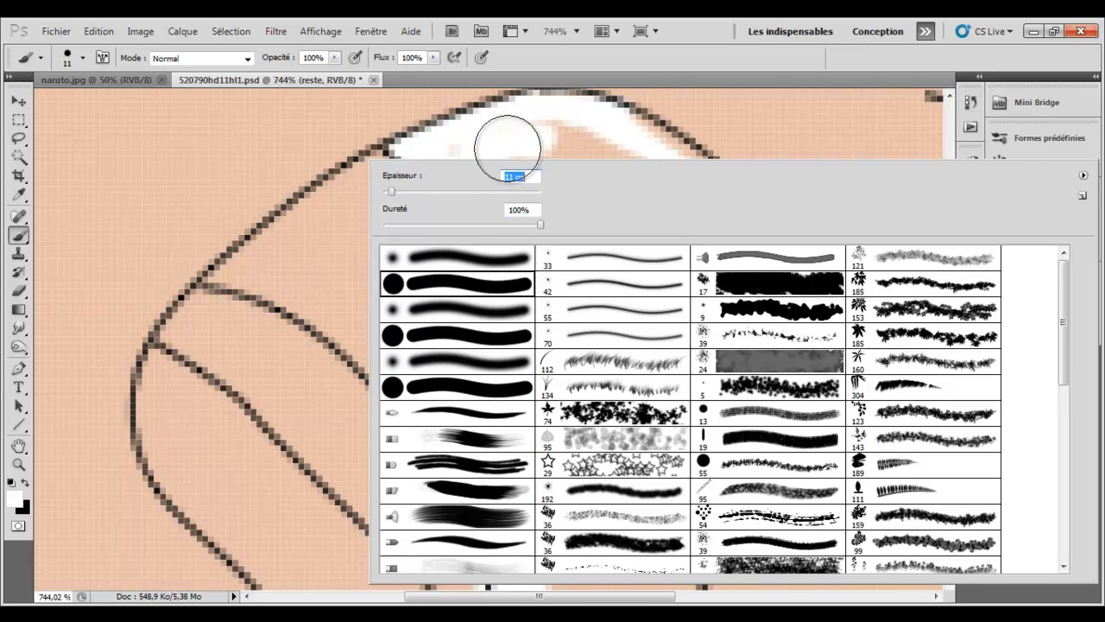
left_click(525, 141)
mouse_move(525, 140)
left_mouse_down()
mouse_move(590, 156)
mouse_move(633, 205)
mouse_move(671, 195)
mouse_move(636, 146)
mouse_move(718, 246)
mouse_move(675, 179)
mouse_move(874, 381)
mouse_move(819, 429)
mouse_move(693, 395)
mouse_move(718, 348)
mouse_move(776, 366)
mouse_move(726, 336)
mouse_move(761, 380)
mouse_move(773, 331)
mouse_move(778, 363)
mouse_move(725, 356)
mouse_move(696, 270)
mouse_move(672, 250)
mouse_move(726, 339)
mouse_move(677, 233)
mouse_move(698, 281)
mouse_move(575, 192)
mouse_move(611, 222)
mouse_move(701, 348)
mouse_move(653, 367)
left_mouse_up()
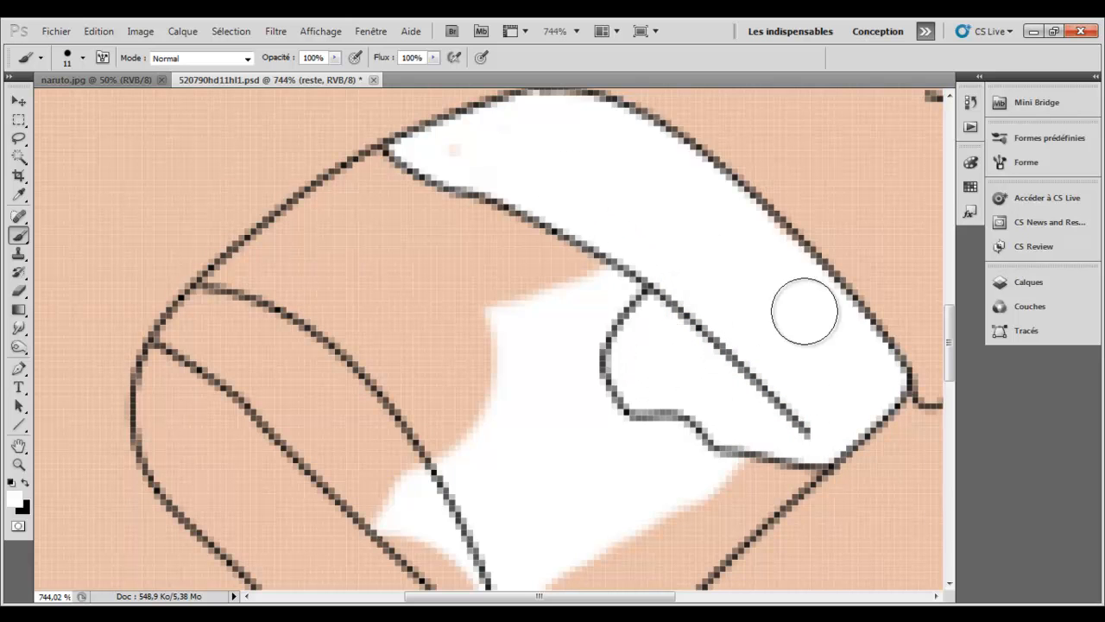
- Paint the lower row of teeth white with the same 11 px brush
left_click_drag(950, 368, 949, 404)
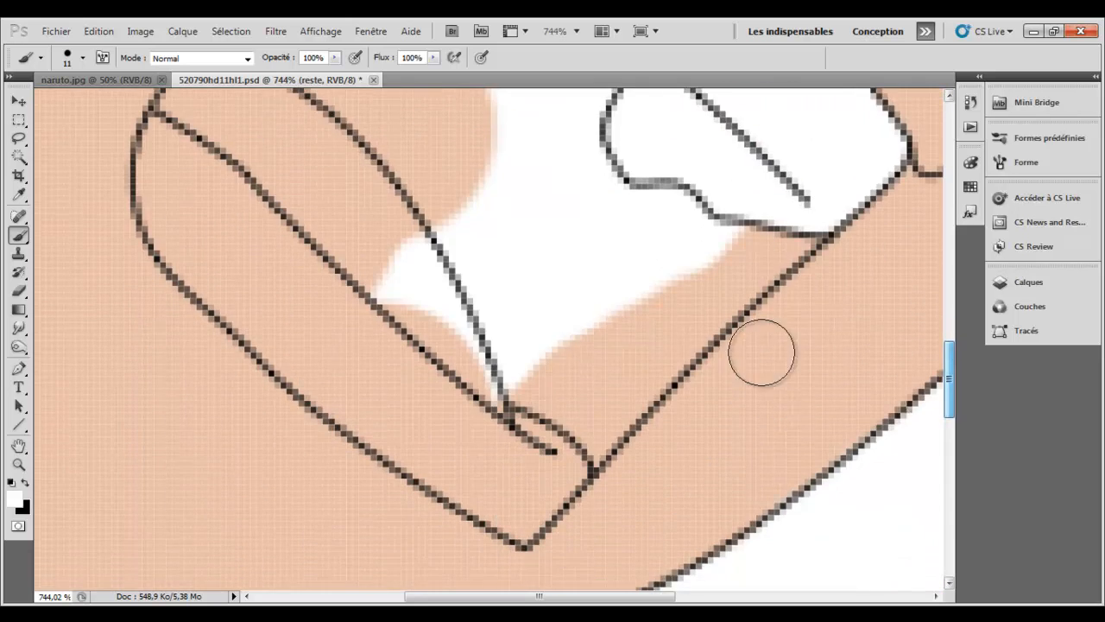
left_click(242, 250)
mouse_move(306, 313)
left_mouse_down()
mouse_move(179, 167)
mouse_move(175, 144)
mouse_move(167, 167)
mouse_move(178, 192)
mouse_move(167, 177)
mouse_move(185, 217)
mouse_move(163, 218)
mouse_move(328, 365)
mouse_move(247, 230)
mouse_move(264, 190)
mouse_move(378, 351)
mouse_move(466, 439)
mouse_move(508, 463)
mouse_move(506, 446)
mouse_move(552, 467)
mouse_move(540, 458)
mouse_move(512, 507)
mouse_move(371, 407)
mouse_move(440, 443)
mouse_move(406, 432)
left_mouse_up()
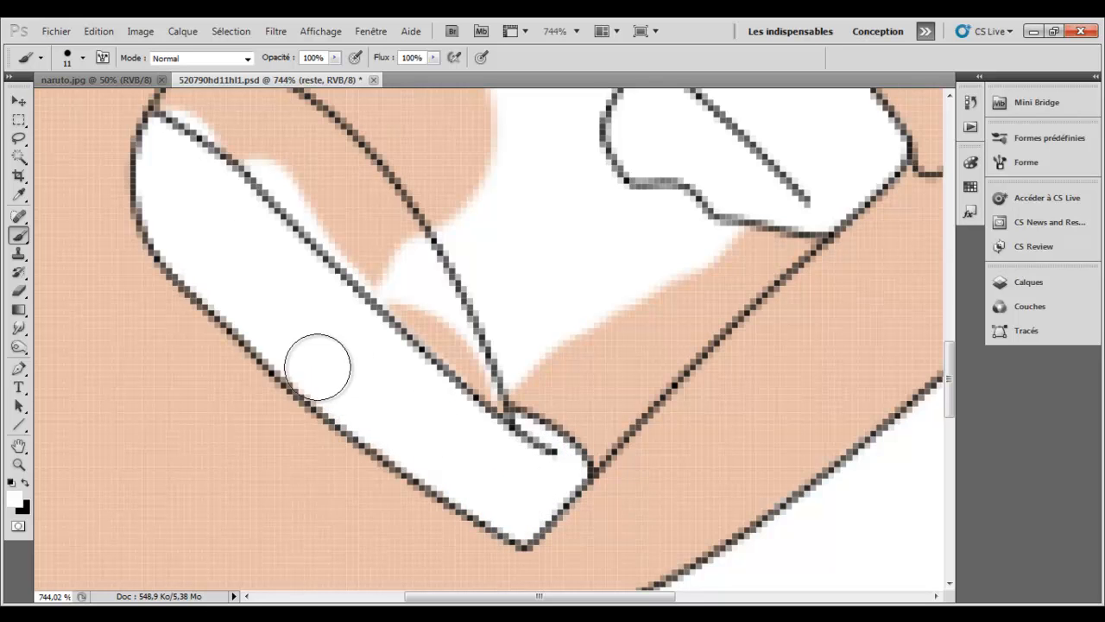
- Create a new layer directly above the yeux layer in the colo group
left_click(26, 465)
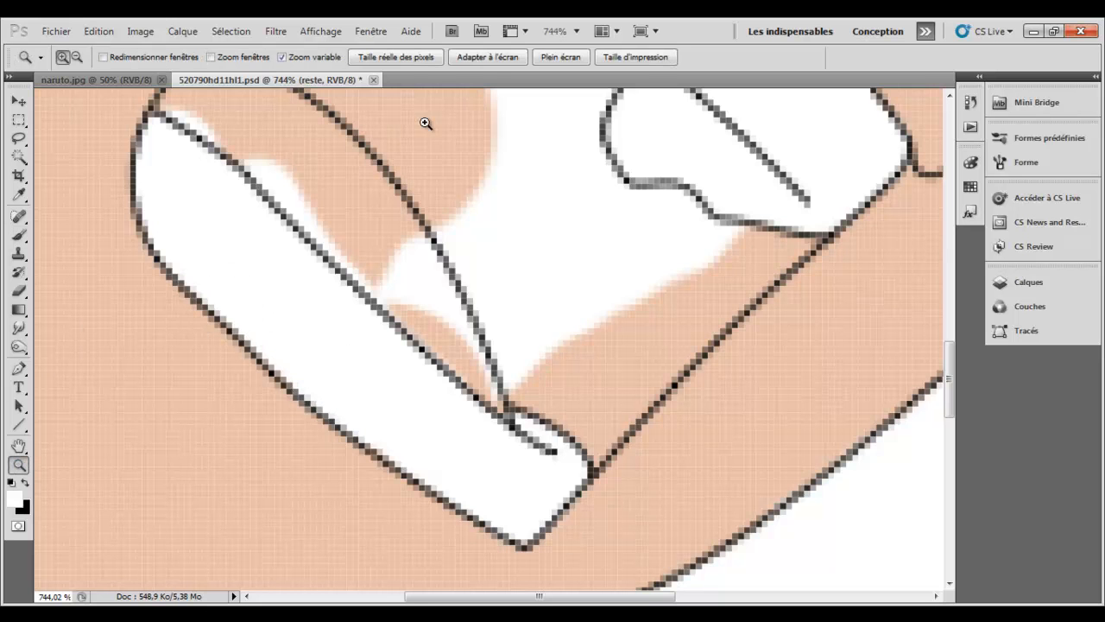
left_click(501, 53)
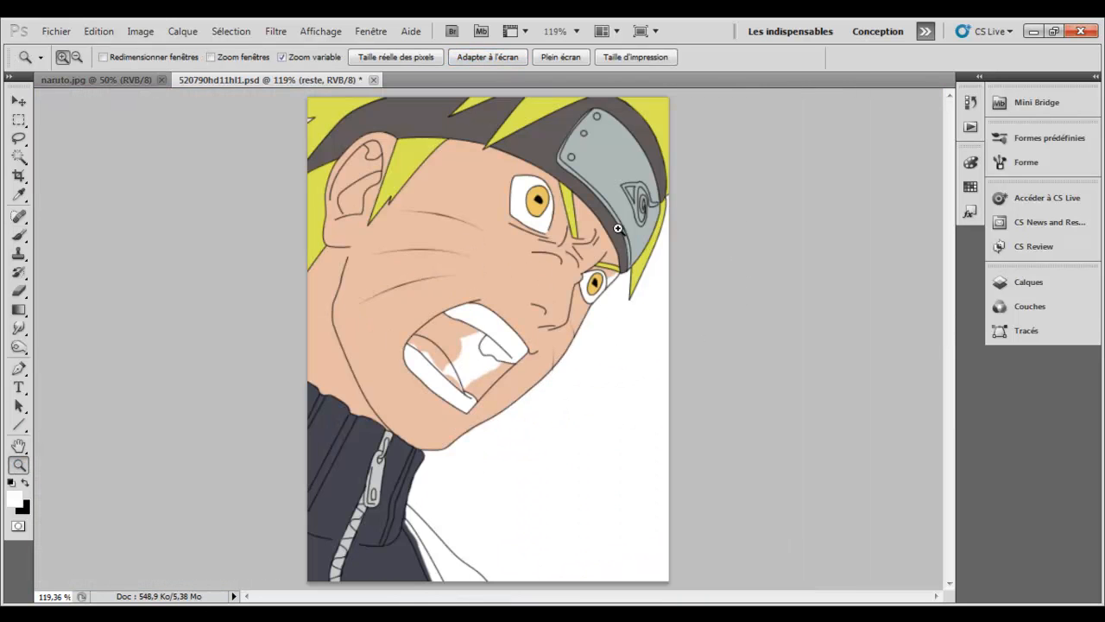
left_click(1043, 286)
left_click(861, 217)
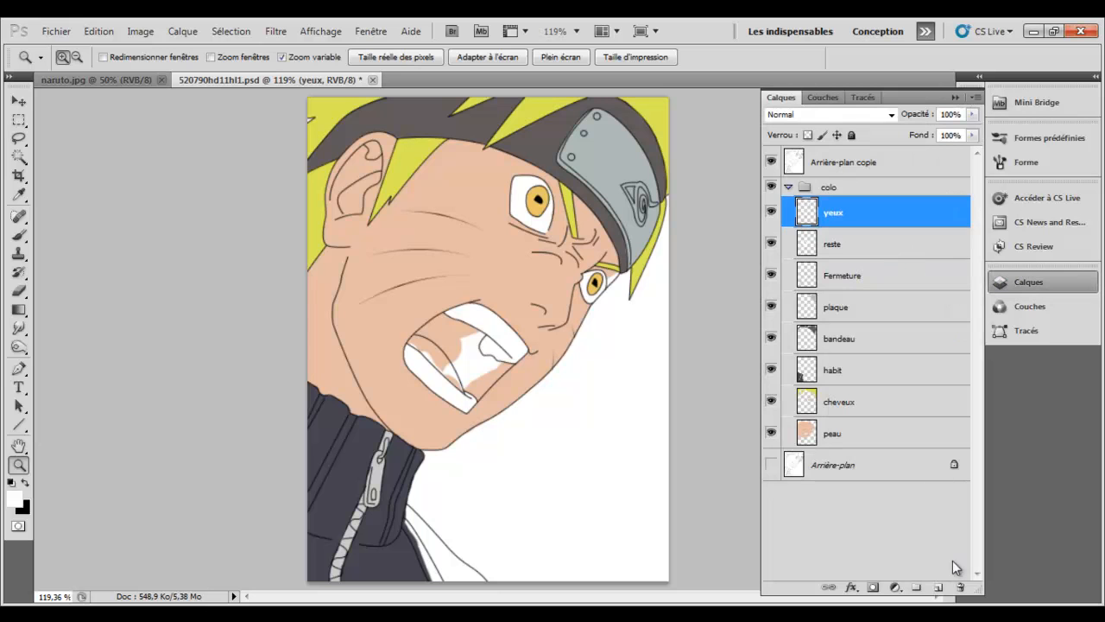
left_click(939, 588)
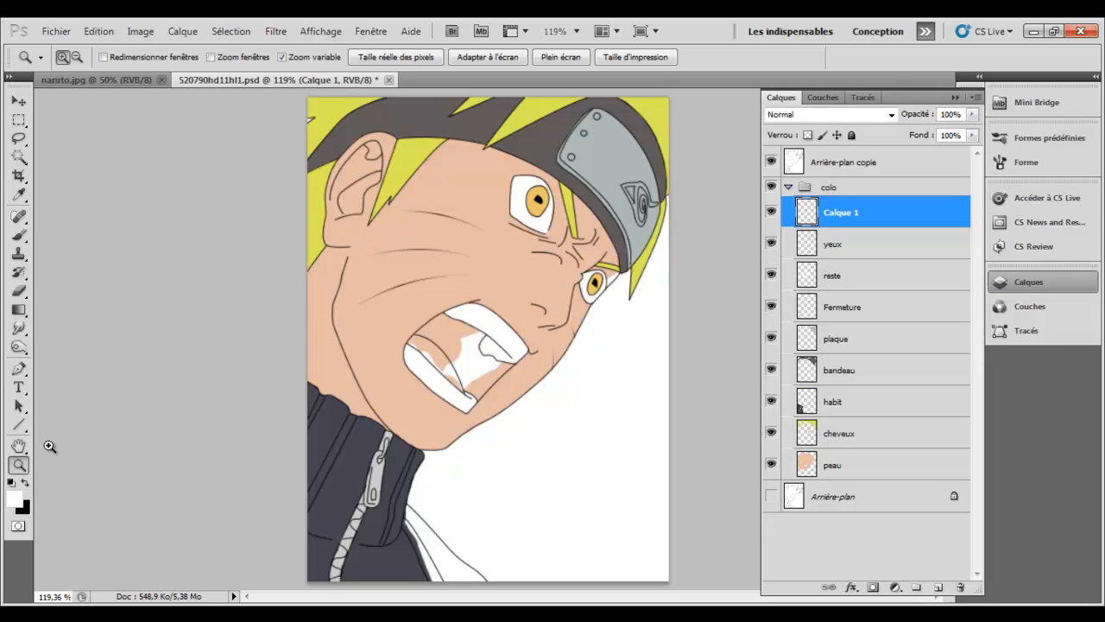
- Set the foreground colour to dark red and paint a first patch at the back of the open mouth on the new layer
left_click_drag(434, 380, 570, 433)
left_click(14, 494)
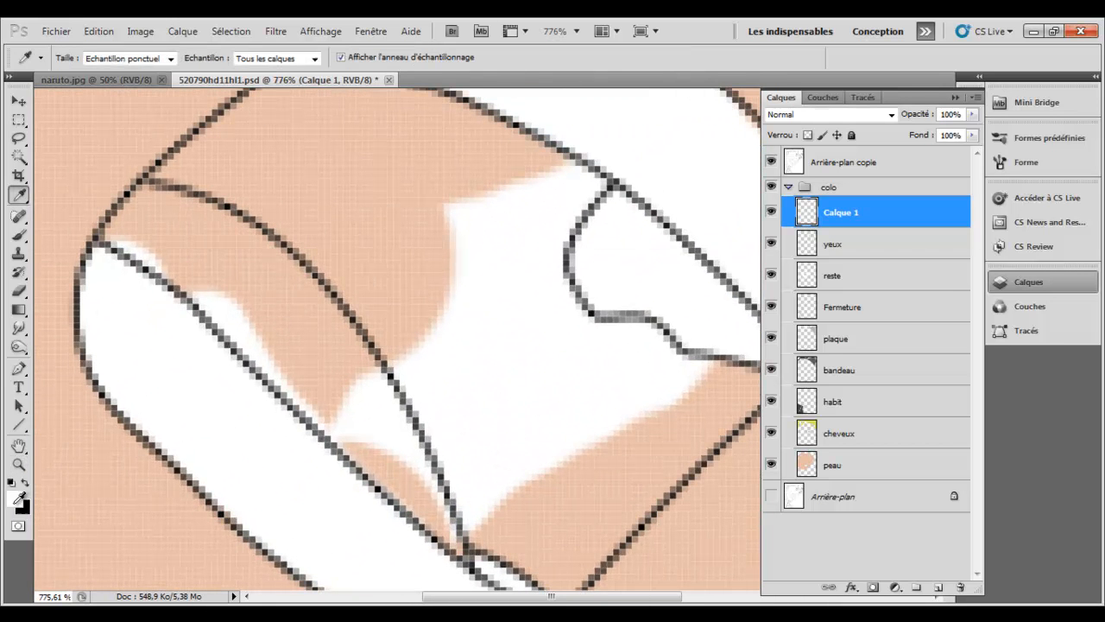
left_click_drag(759, 364, 820, 421)
left_click(956, 295)
key("b")
mouse_move(294, 199)
left_mouse_down()
mouse_move(331, 192)
mouse_move(298, 173)
mouse_move(155, 200)
left_mouse_up()
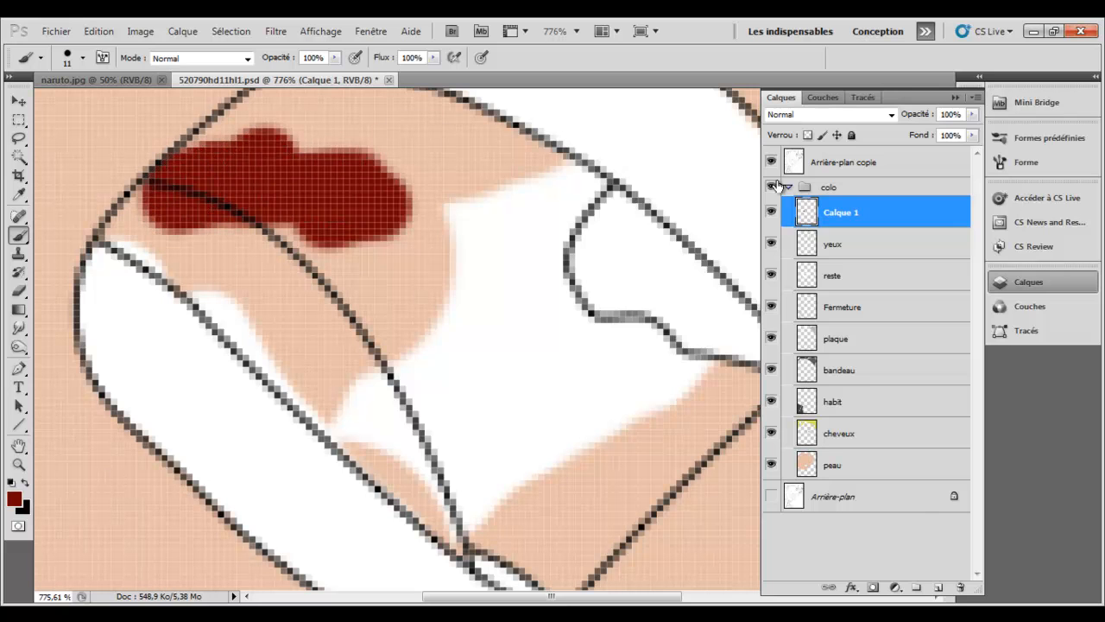
- Extend the dark red along the mouth's upper outline and the inner edge of the upper teeth
left_click(973, 100)
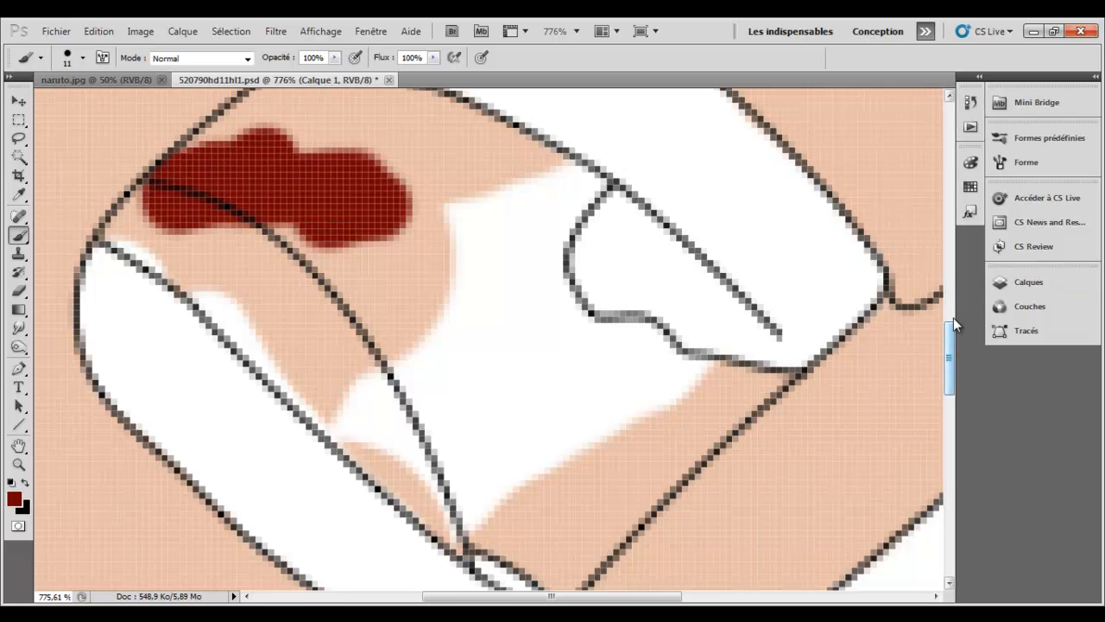
left_click_drag(953, 317, 952, 313)
mouse_move(267, 202)
left_mouse_down()
mouse_move(222, 184)
mouse_move(223, 201)
mouse_move(291, 136)
mouse_move(321, 125)
left_mouse_up()
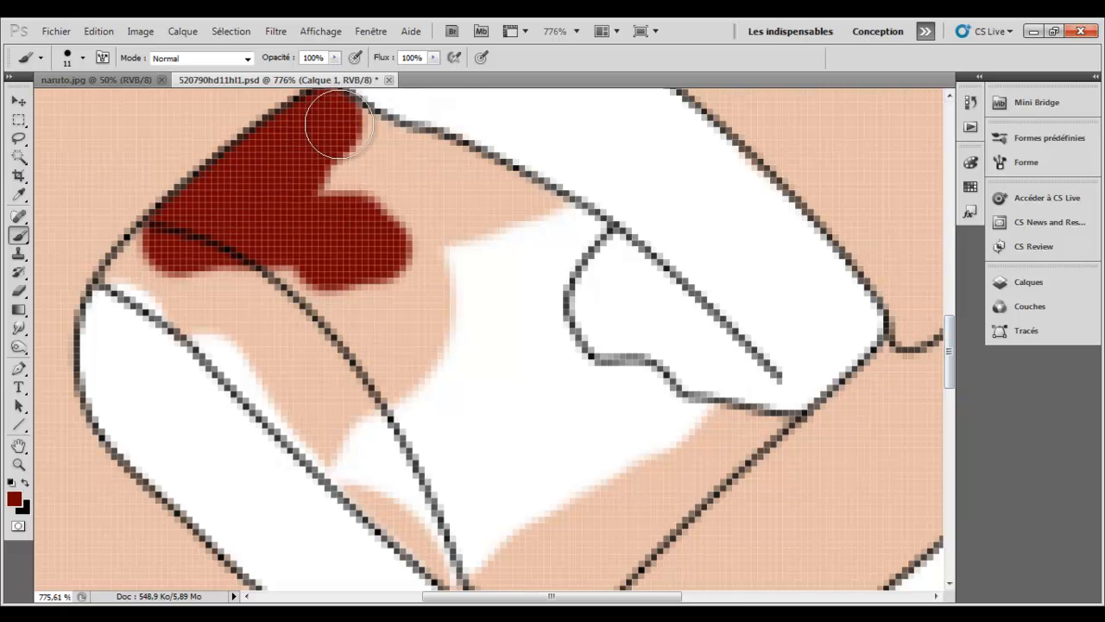
left_click_drag(952, 349, 952, 340)
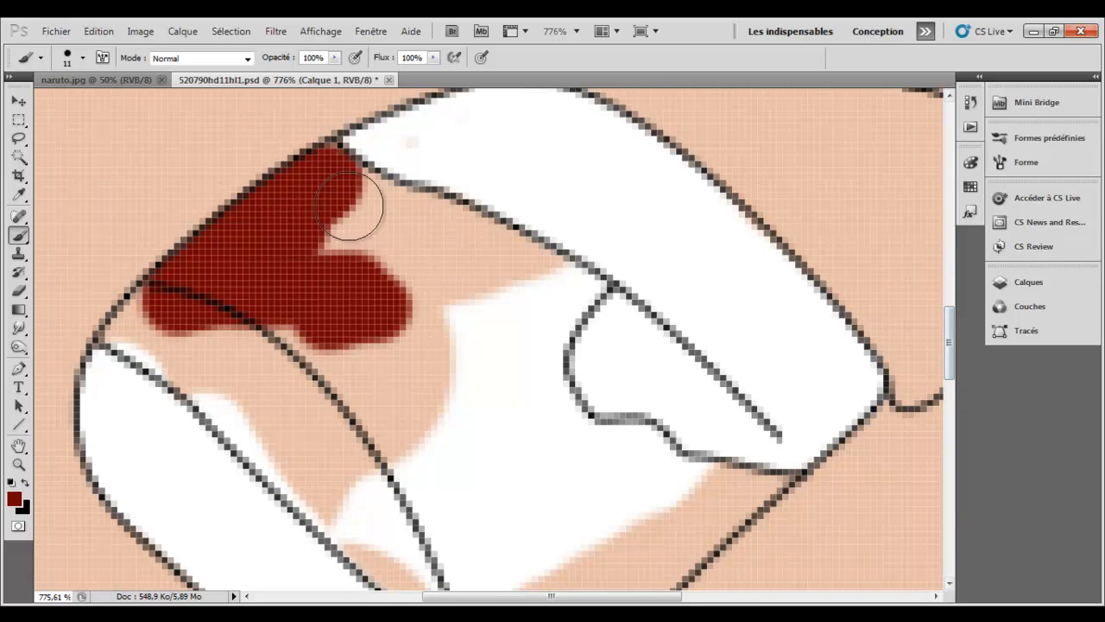
mouse_move(329, 173)
left_mouse_down()
mouse_move(460, 235)
mouse_move(559, 291)
mouse_move(520, 308)
mouse_move(528, 397)
mouse_move(523, 337)
left_mouse_up()
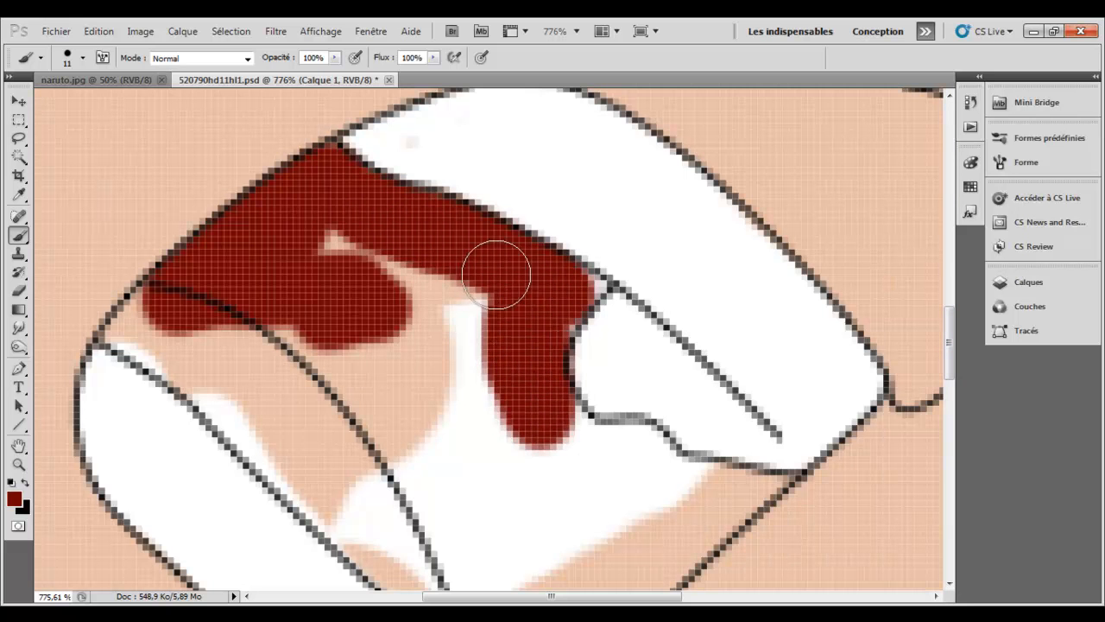
- Reduce the brush to 2 px and fill the small gap where the upper teeth lines meet
right_click(491, 272)
left_click_drag(391, 208, 384, 209)
key("Return")
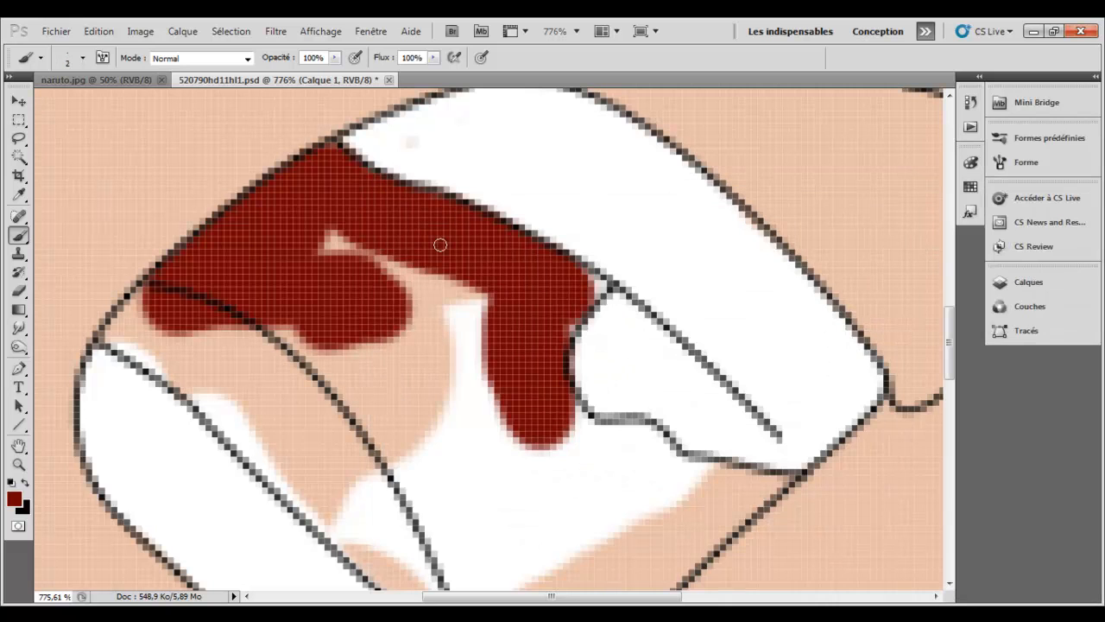
left_click_drag(592, 288, 586, 279)
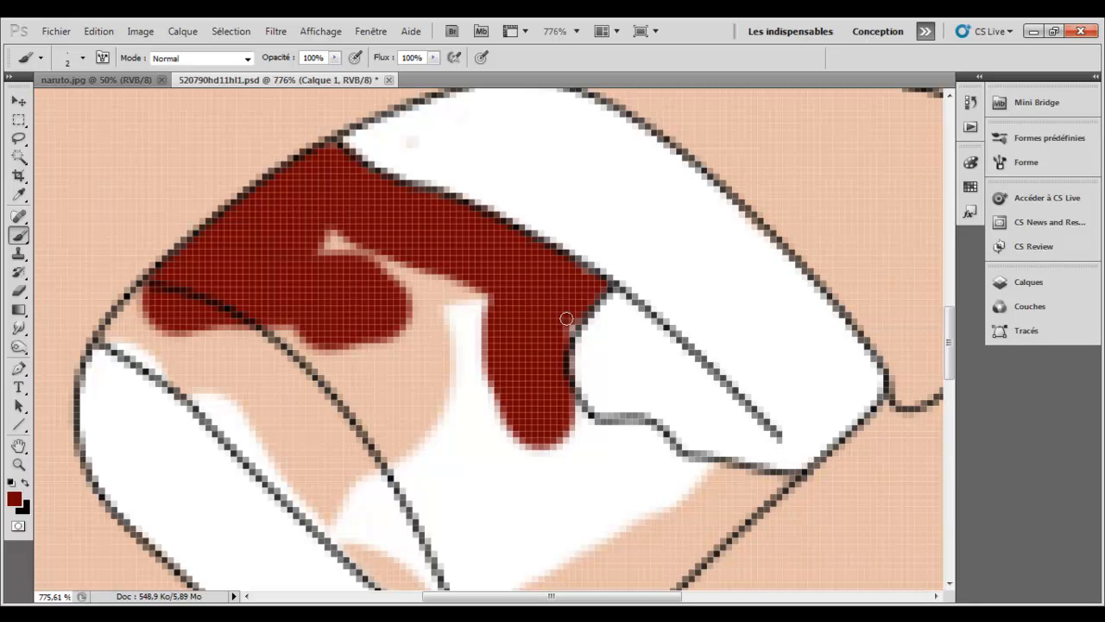
- Enlarge the brush to 13 px and paint the middle of the mouth interior dark red
right_click(449, 282)
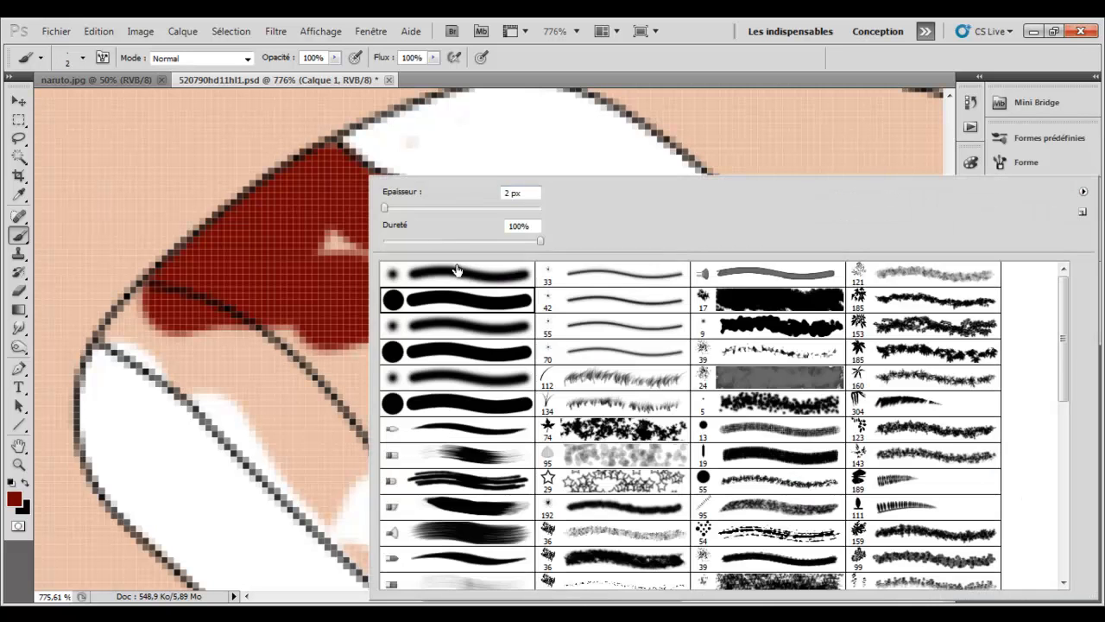
mouse_move(385, 208)
left_mouse_down()
mouse_move(328, 226)
mouse_move(329, 254)
mouse_move(372, 320)
mouse_move(305, 292)
mouse_move(340, 340)
mouse_move(303, 308)
mouse_move(331, 336)
mouse_move(387, 343)
left_mouse_up()
key("Return")
left_click_drag(947, 325, 948, 376)
mouse_move(589, 209)
left_mouse_down()
mouse_move(582, 254)
mouse_move(556, 234)
mouse_move(609, 246)
mouse_move(631, 236)
mouse_move(643, 275)
mouse_move(592, 210)
left_mouse_up()
- Continue the dark red along the tongue outline down to the lower teeth with a 10 px brush
right_click(579, 203)
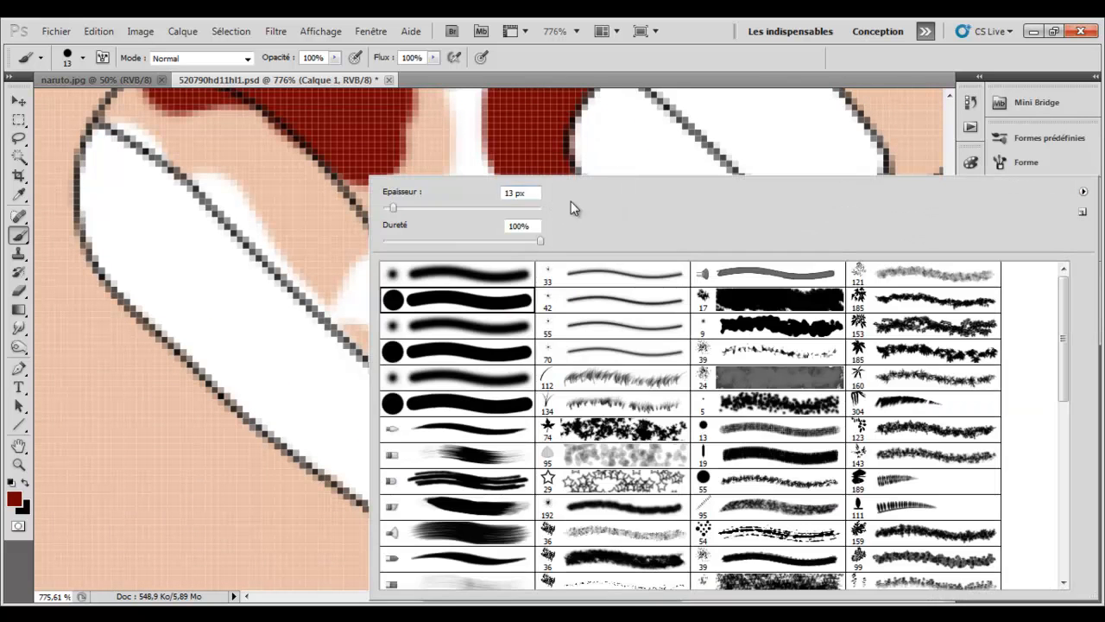
left_click_drag(391, 209, 389, 208)
key("Return")
mouse_move(386, 162)
left_mouse_down()
mouse_move(436, 191)
mouse_move(361, 173)
mouse_move(417, 252)
mouse_move(382, 200)
mouse_move(438, 332)
mouse_move(420, 254)
mouse_move(485, 402)
mouse_move(529, 421)
mouse_move(552, 452)
mouse_move(561, 289)
mouse_move(587, 272)
mouse_move(573, 368)
mouse_move(638, 315)
mouse_move(584, 371)
mouse_move(532, 248)
mouse_move(464, 209)
left_mouse_up()
- Fill the mouth interior along the lip line and beneath the upper teeth in dark red with a 6 px brush
right_click(547, 167)
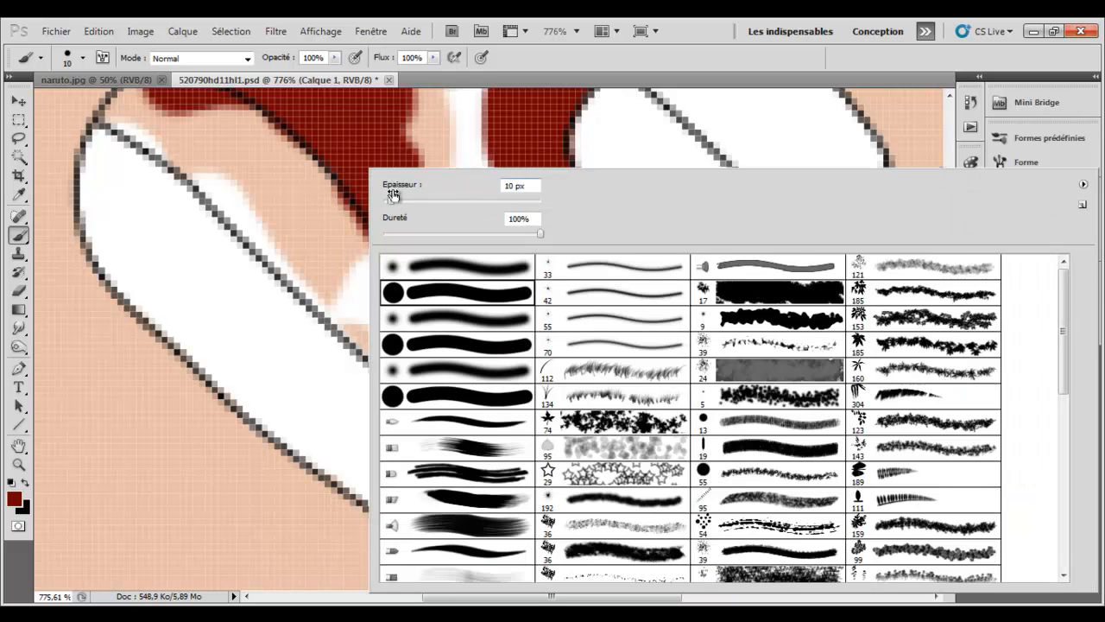
left_click_drag(388, 201, 388, 201)
key("Return")
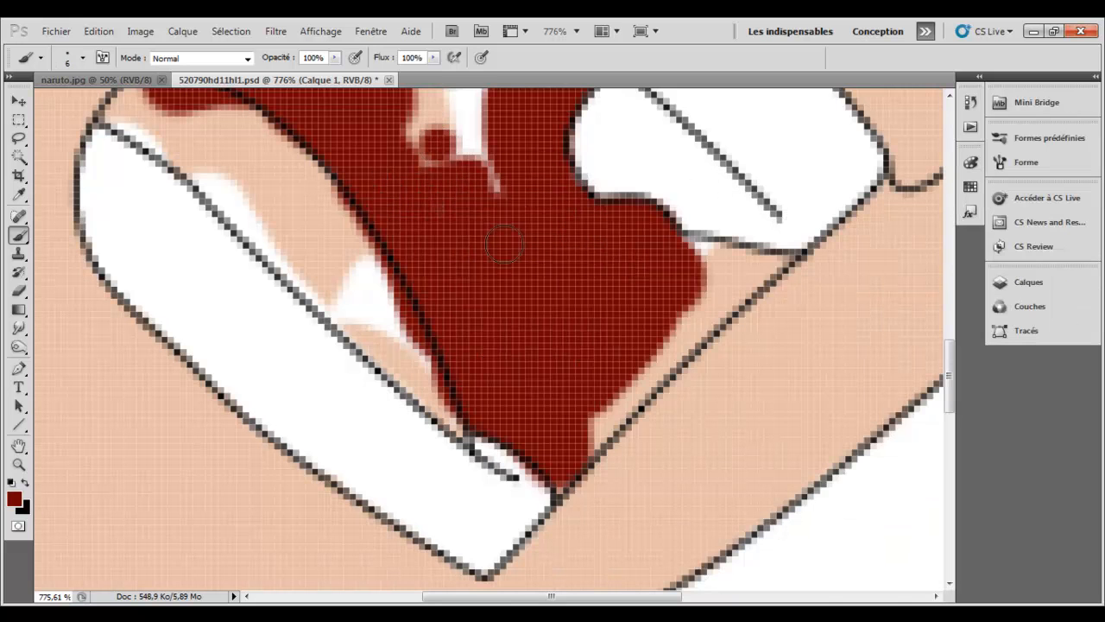
mouse_move(655, 256)
left_mouse_down()
mouse_move(682, 271)
mouse_move(714, 271)
mouse_move(679, 249)
mouse_move(747, 272)
mouse_move(738, 257)
mouse_move(649, 333)
mouse_move(724, 291)
mouse_move(663, 336)
mouse_move(653, 351)
mouse_move(675, 330)
mouse_move(545, 479)
mouse_move(651, 355)
left_mouse_up()
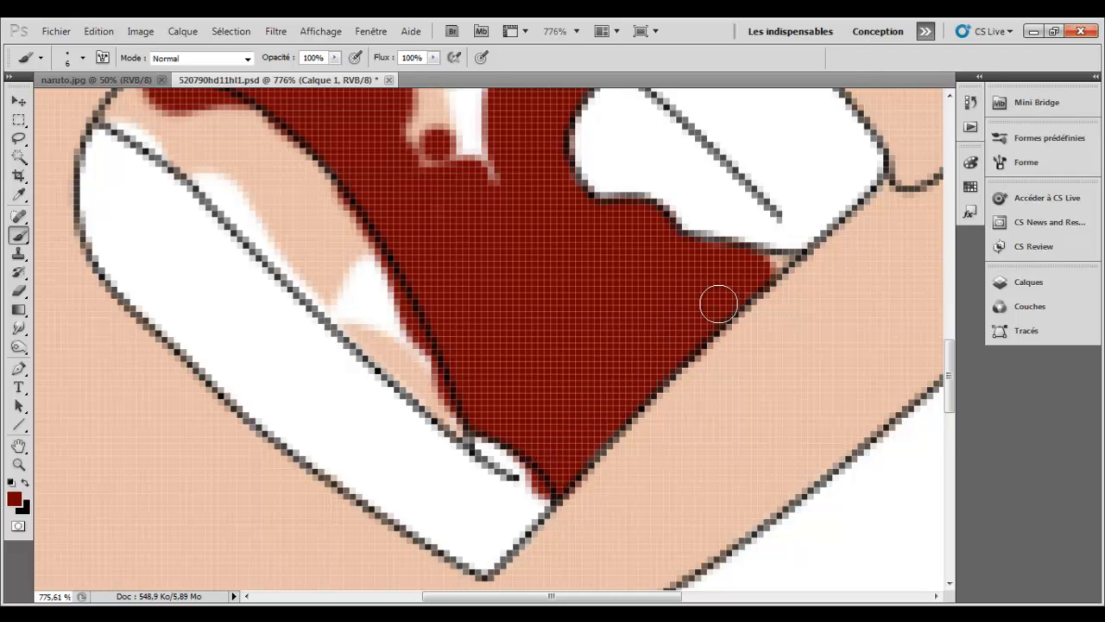
- Fill the remaining gap in the narrow corner between the upper teeth and the lip with a 2 px brush
left_click(19, 290)
left_click(19, 290)
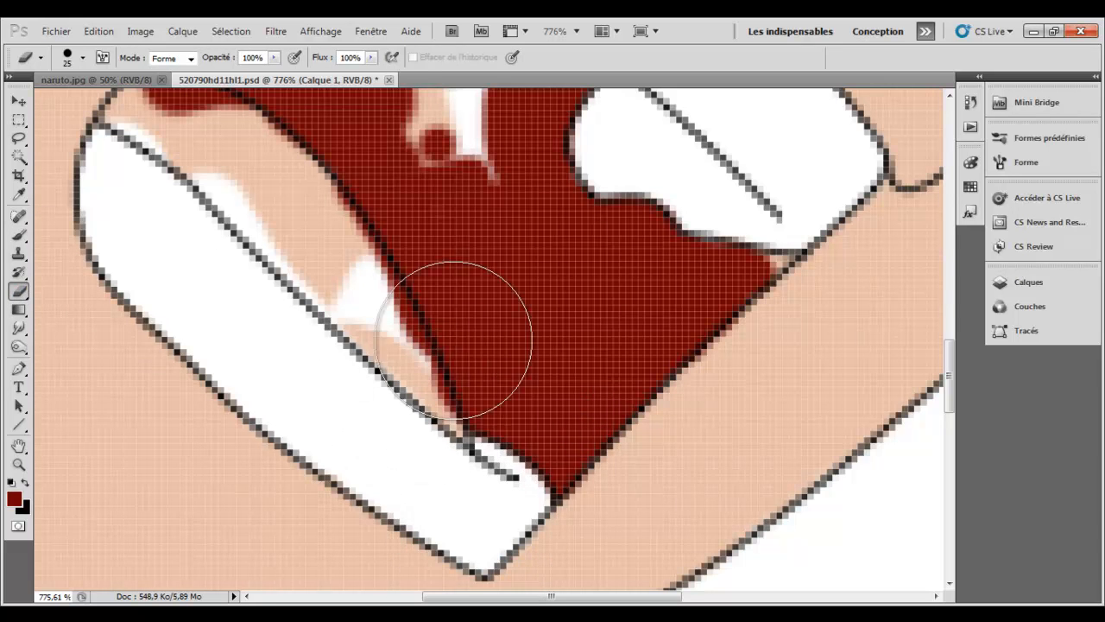
left_click(19, 235)
right_click(371, 177)
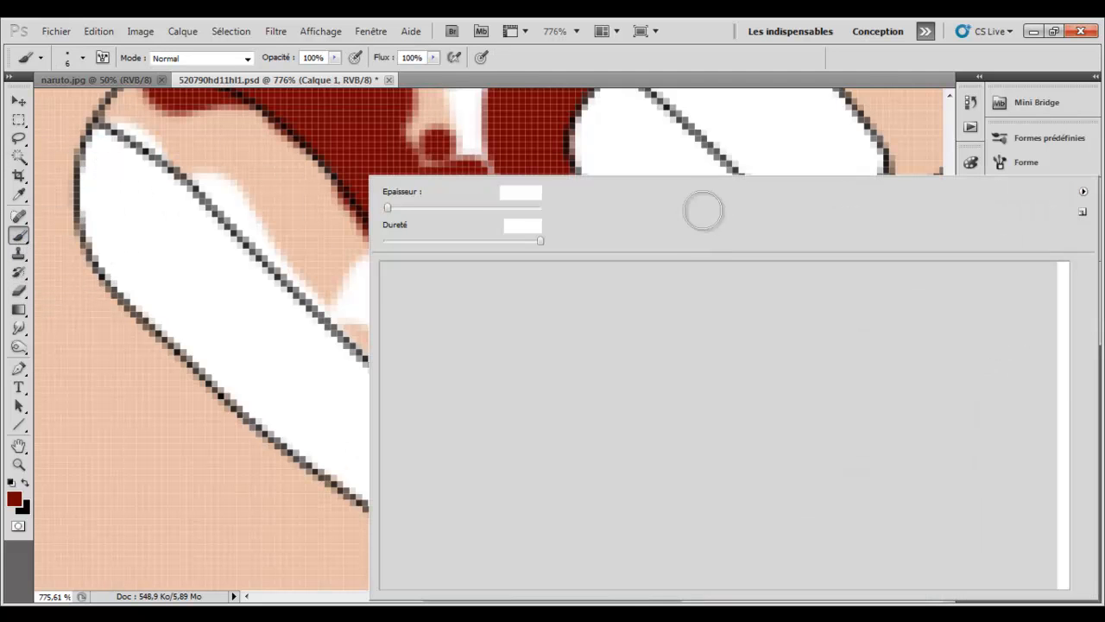
left_click_drag(388, 209, 385, 209)
key("Return")
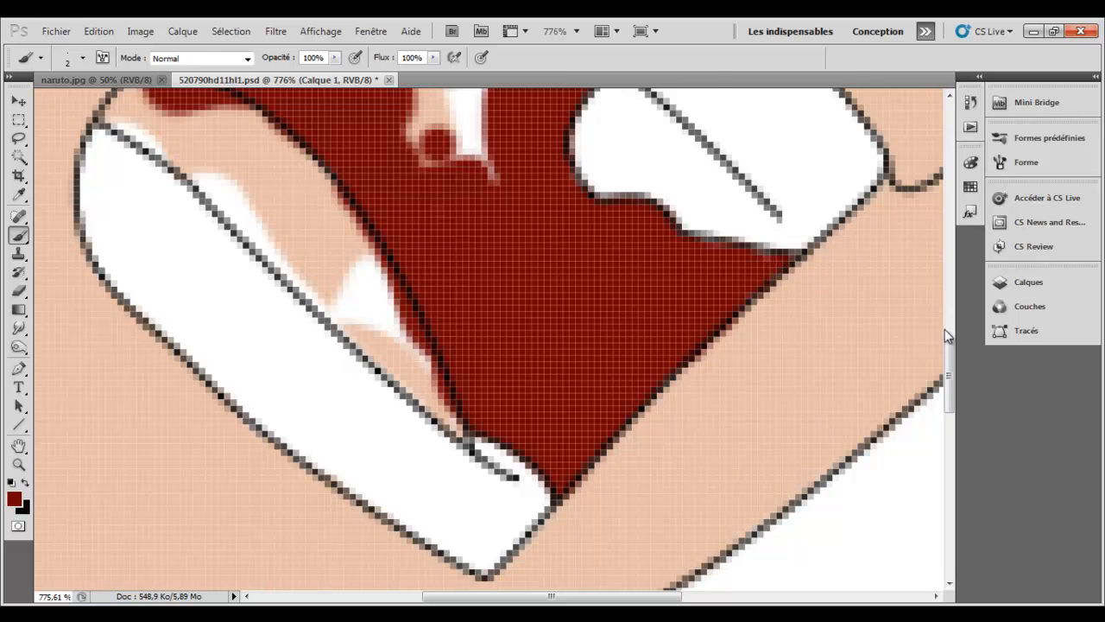
- Set the brush to 9 px and fill the remaining gaps in the upper mouth interior with dark red
left_click_drag(949, 376, 949, 321)
right_click(371, 178)
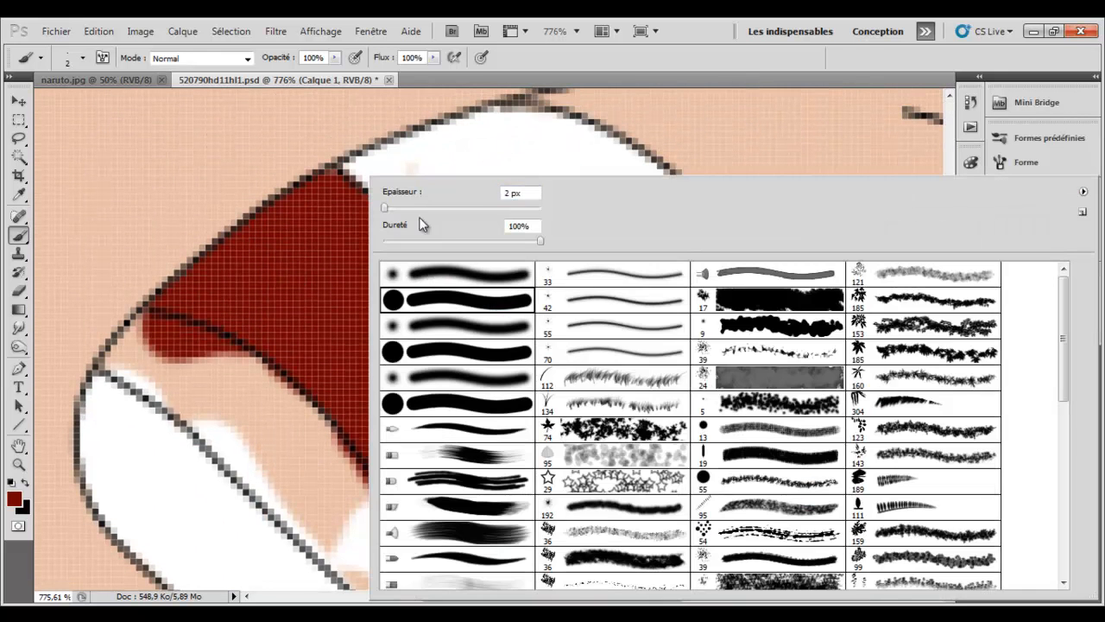
type("9")
key("Return")
mouse_move(431, 334)
left_mouse_down()
mouse_move(407, 359)
mouse_move(406, 308)
mouse_move(499, 369)
mouse_move(493, 436)
mouse_move(476, 329)
left_mouse_up()
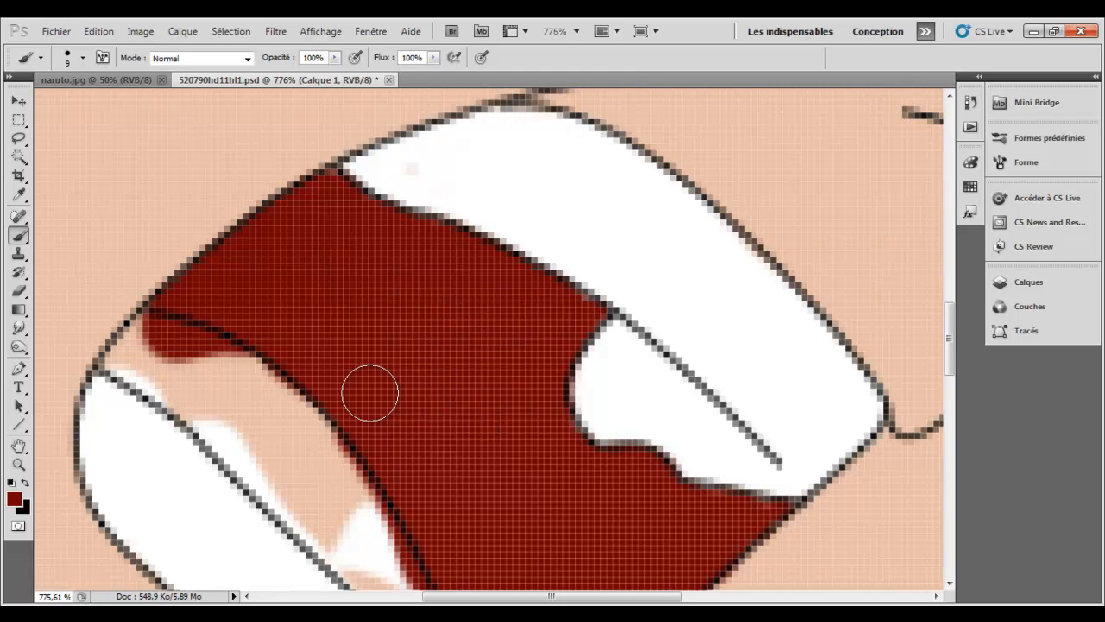
- Rename the dark red mouth layer as bouche
left_click(1028, 281)
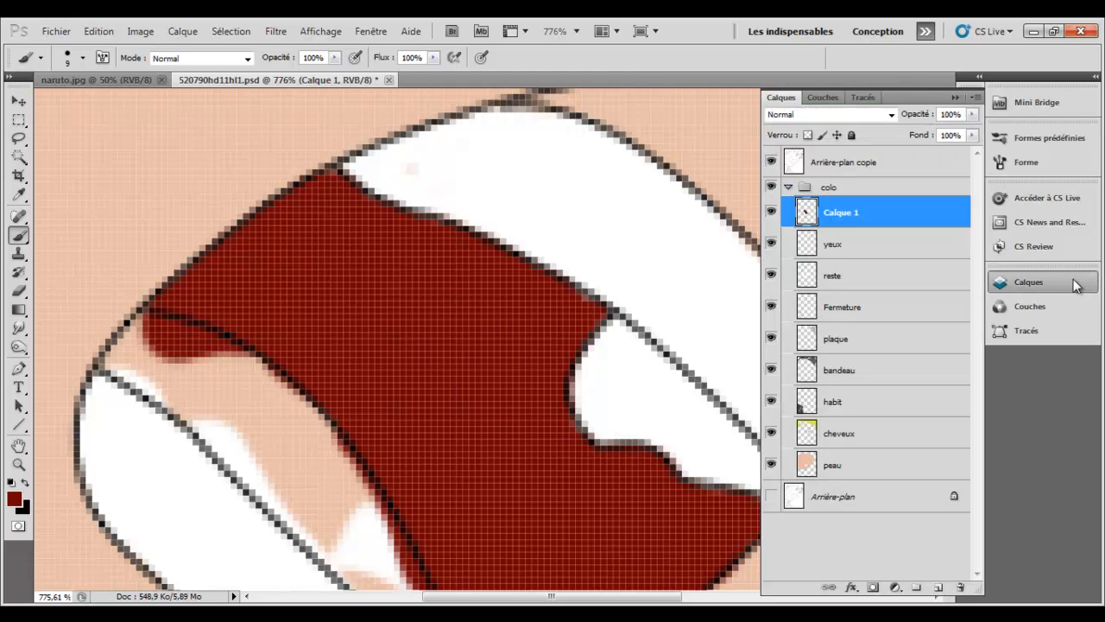
double_click(846, 215)
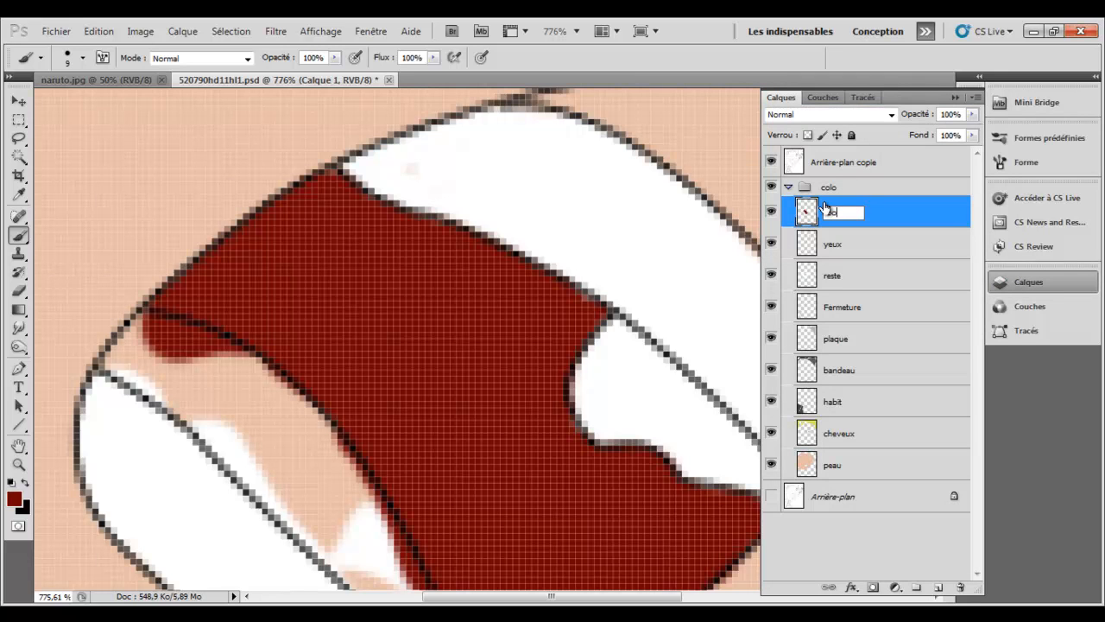
key("Return")
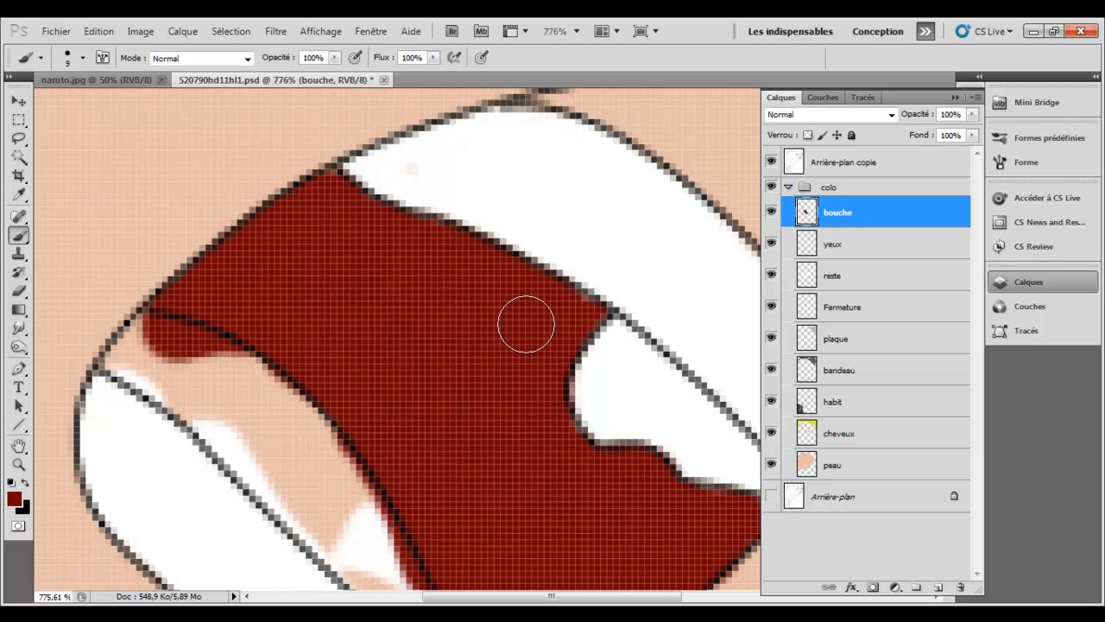
- Add a new layer directly below bouche and name it langue
left_click(937, 587)
left_click_drag(855, 225, 855, 253)
double_click(846, 246)
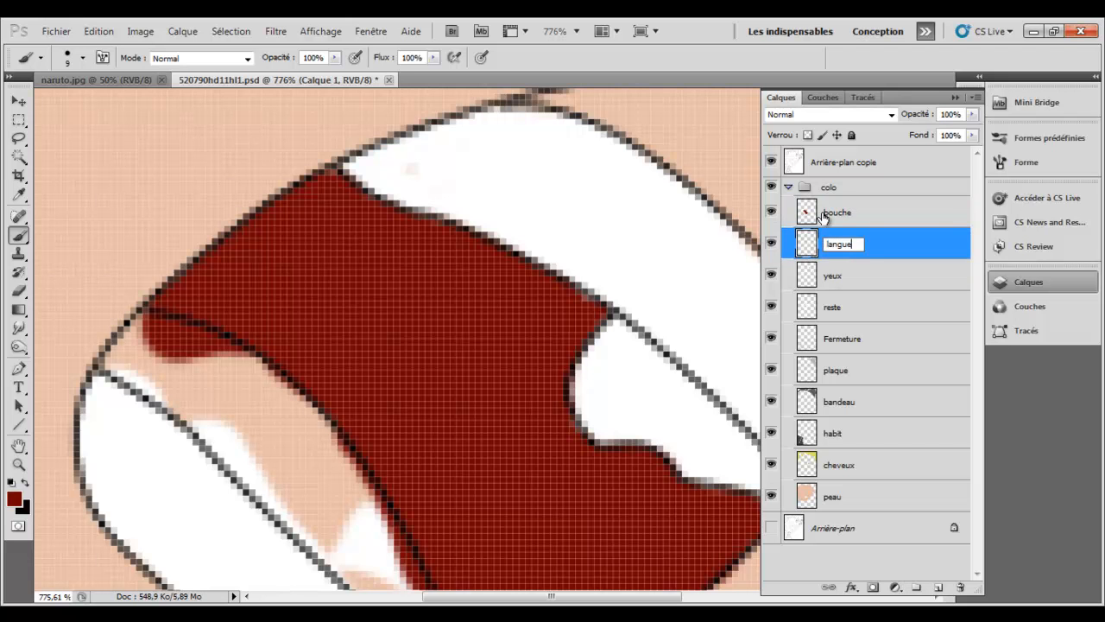
key("Return")
left_click(955, 97)
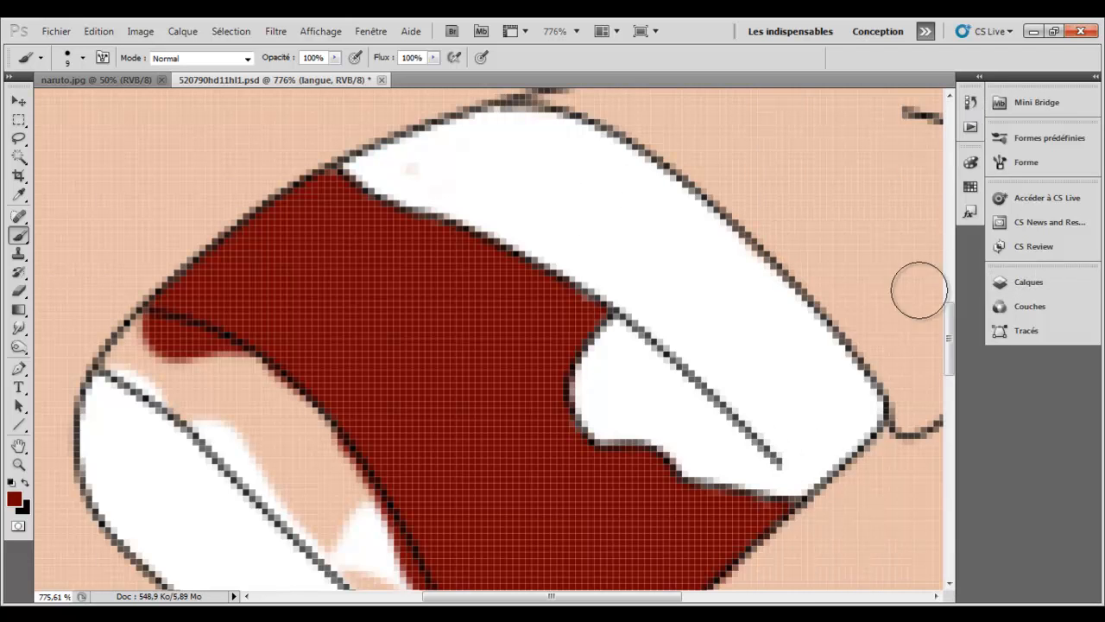
- Set the foreground colour to the muted pink #9c5f69 for the tongue
left_click_drag(951, 340, 951, 363)
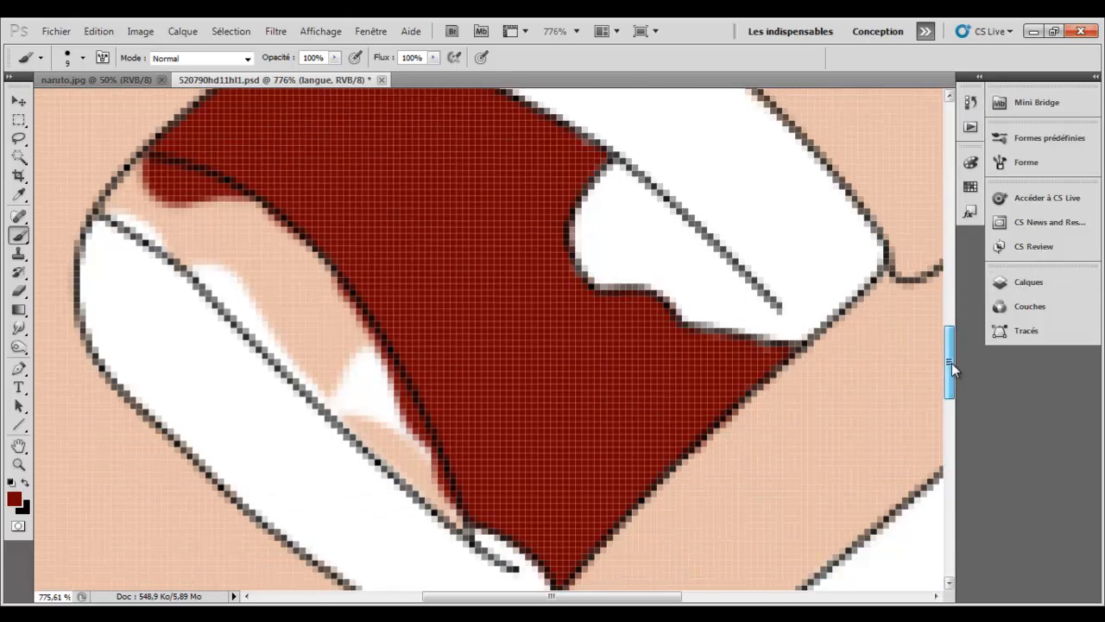
key("i")
left_click(14, 498)
left_click_drag(788, 363, 650, 385)
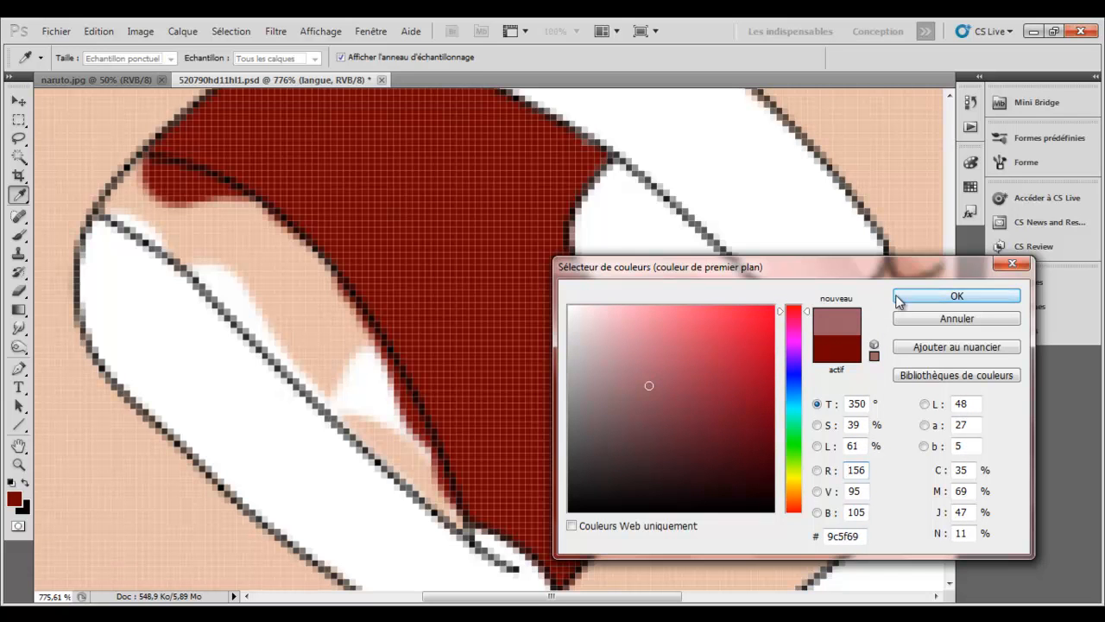
left_click(896, 299)
- Try painting the tongue with the 9 px brush, undoing the first stroke and repainting its narrow tip
key("b")
mouse_move(220, 235)
left_mouse_down()
mouse_move(291, 316)
mouse_move(219, 235)
mouse_move(197, 241)
mouse_move(227, 266)
left_mouse_up()
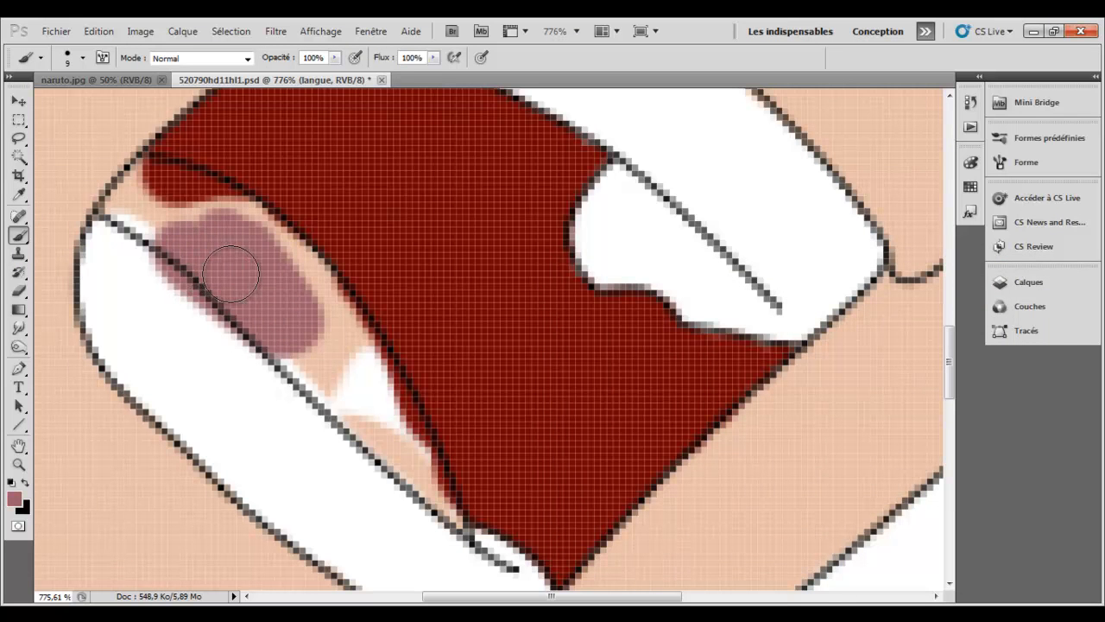
key("ctrl+z")
left_click_drag(202, 217, 145, 207)
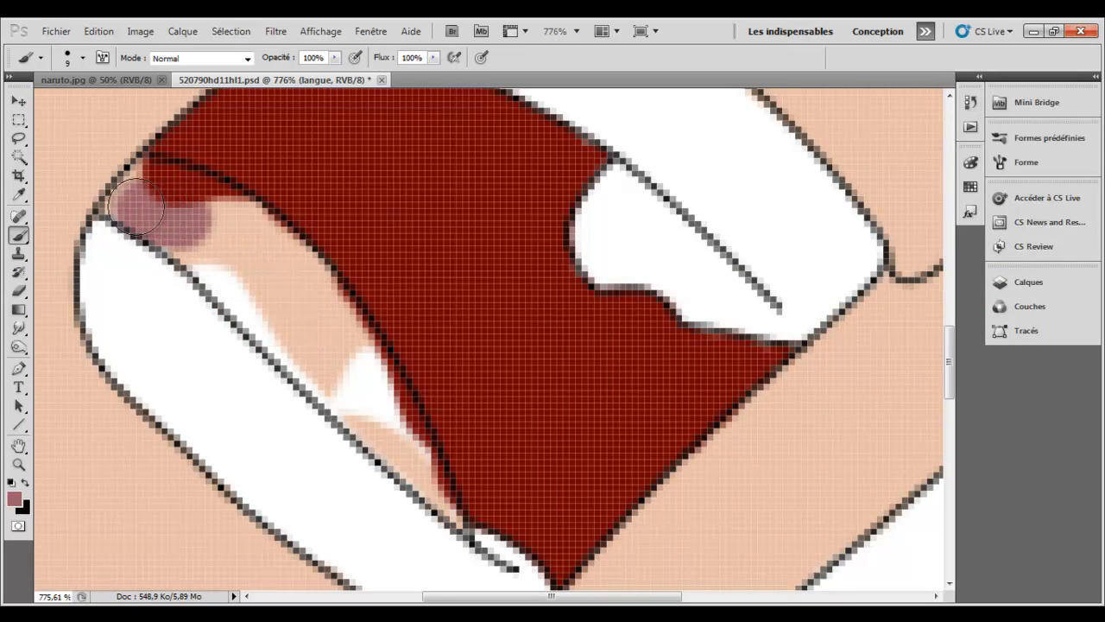
- Trace the tongue's outline with a closed Pen path from the mouth corner to the end of the lower teeth
left_click(19, 368)
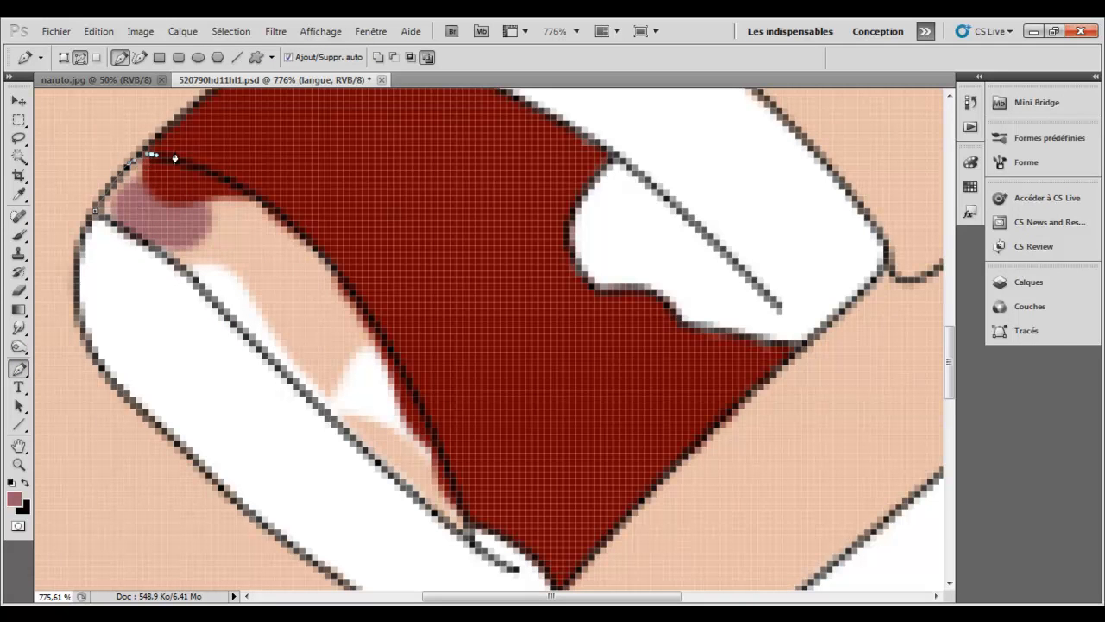
left_click_drag(214, 180, 236, 177)
left_click_drag(355, 295, 379, 330)
left_click_drag(440, 442, 457, 466)
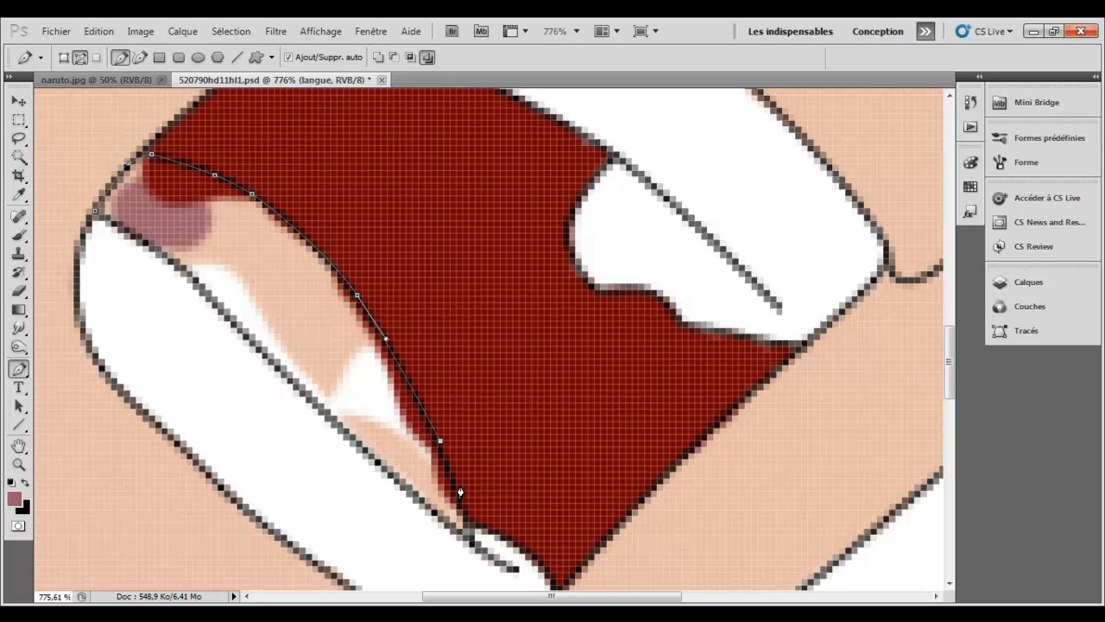
left_click_drag(466, 522, 470, 532)
- Fill the tongue path with the muted pink foreground colour and delete the path
right_click(309, 159)
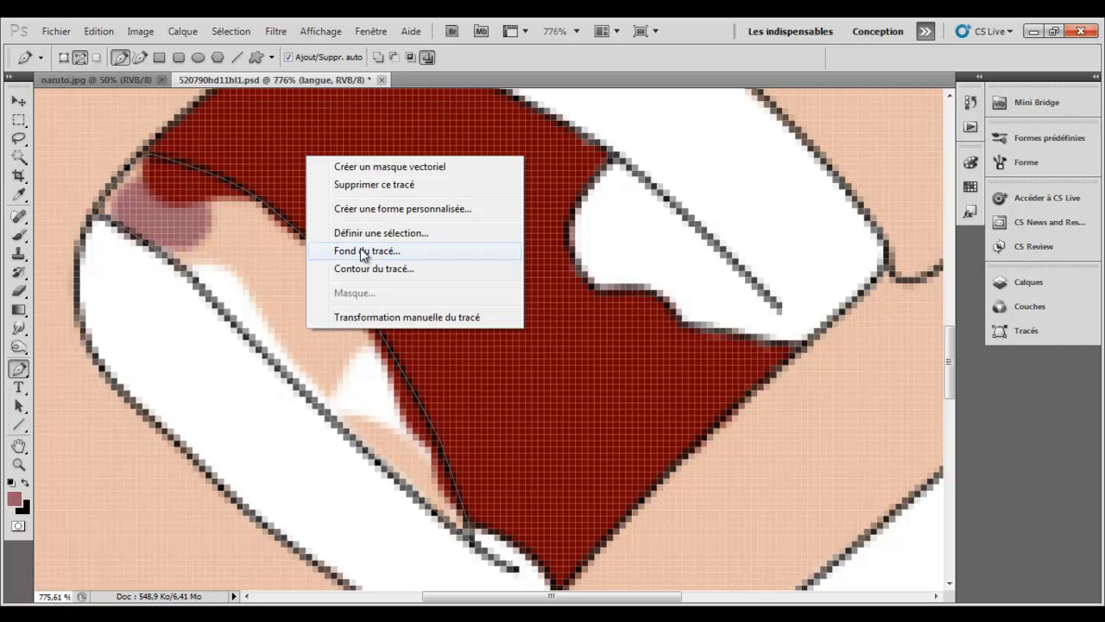
left_click(359, 250)
left_click(663, 163)
right_click(371, 196)
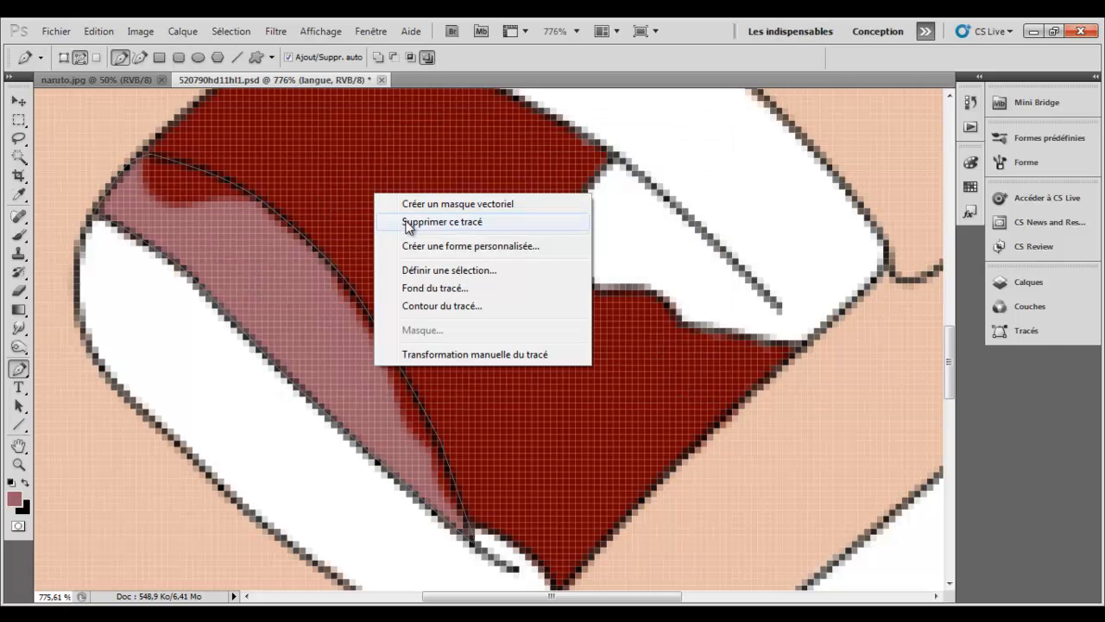
left_click(428, 220)
- Move the langue layer above the bouche layer
left_click(1027, 282)
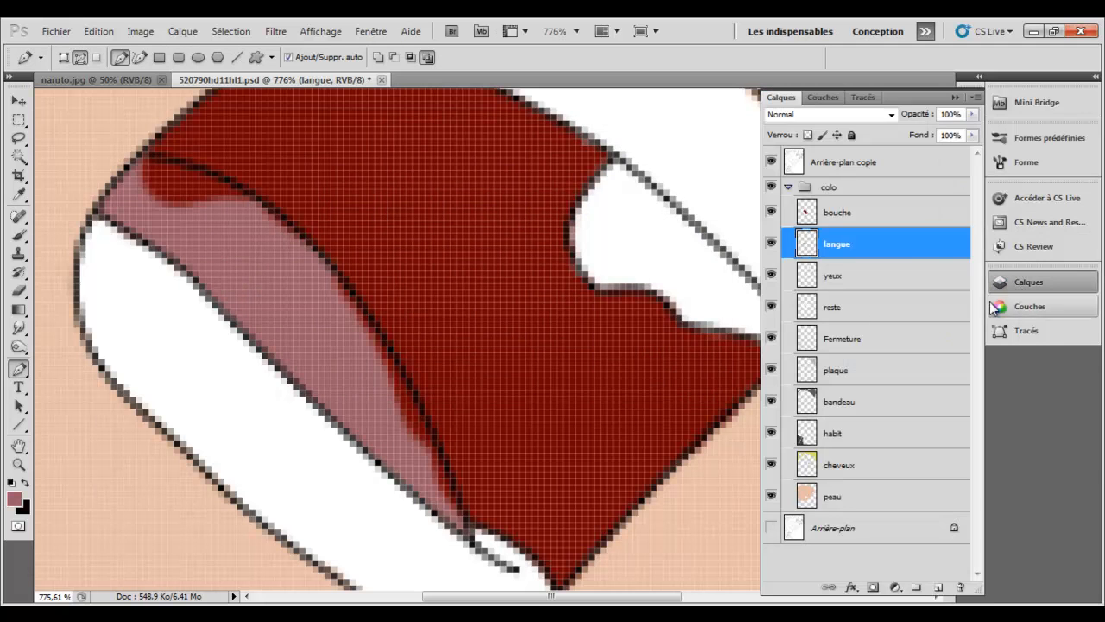
left_click_drag(912, 252, 910, 203)
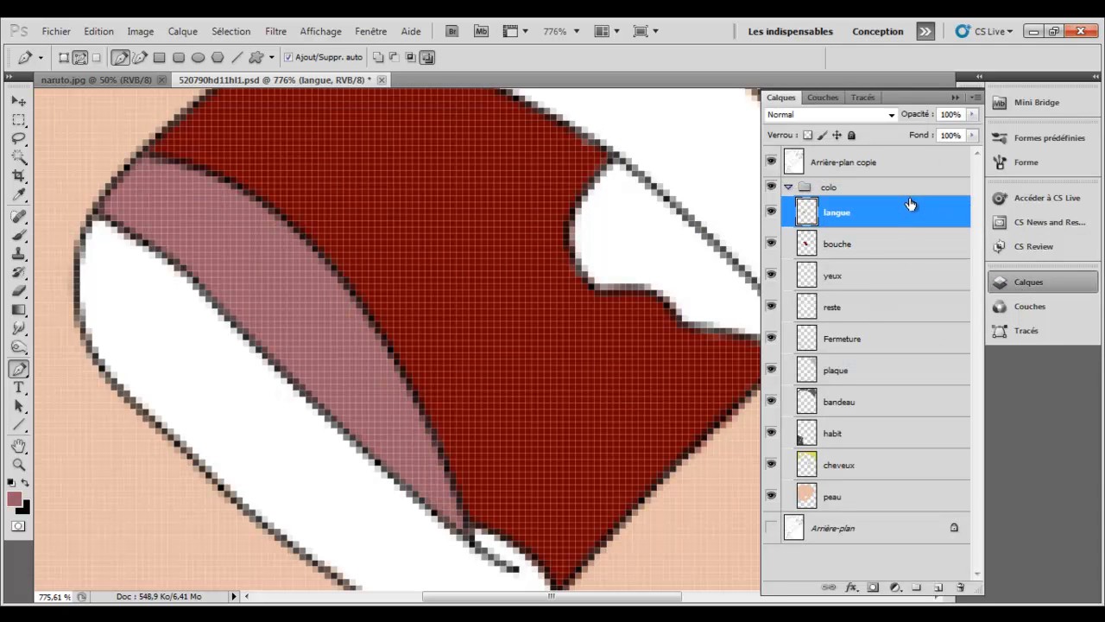
left_click(18, 464)
left_click(381, 59)
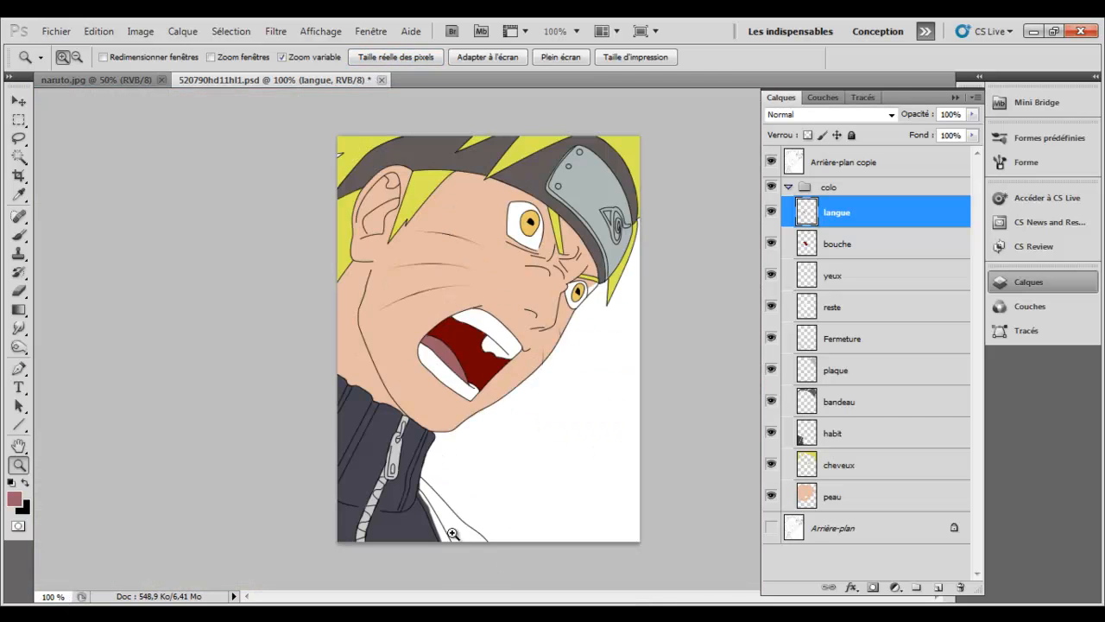
- Add a new layer above langue in the colo group, keeping its default name
left_click(938, 587)
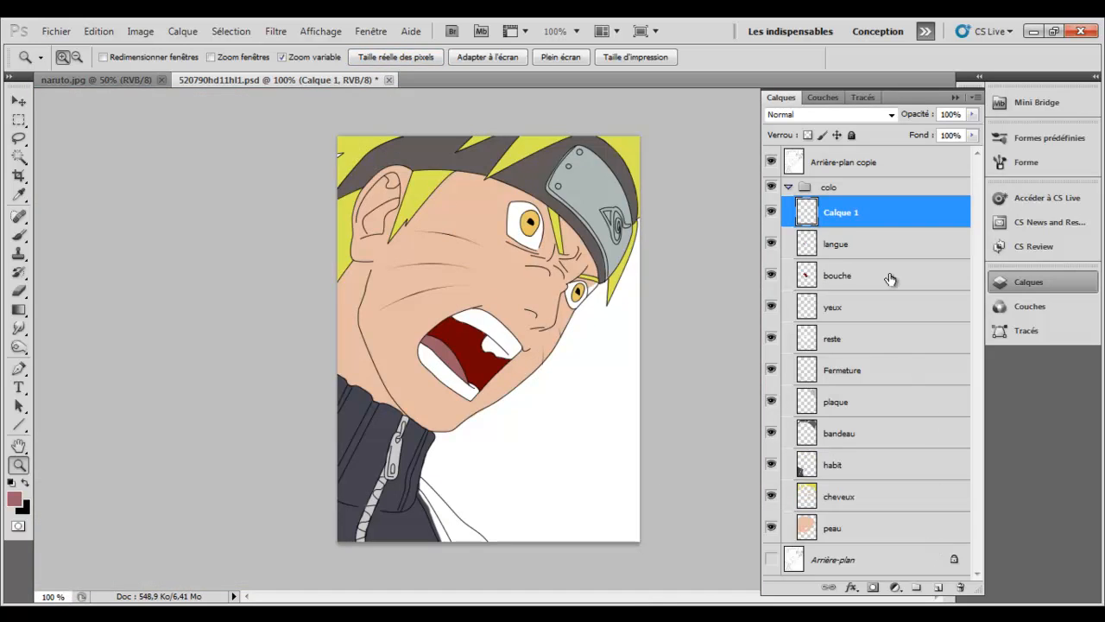
double_click(844, 215)
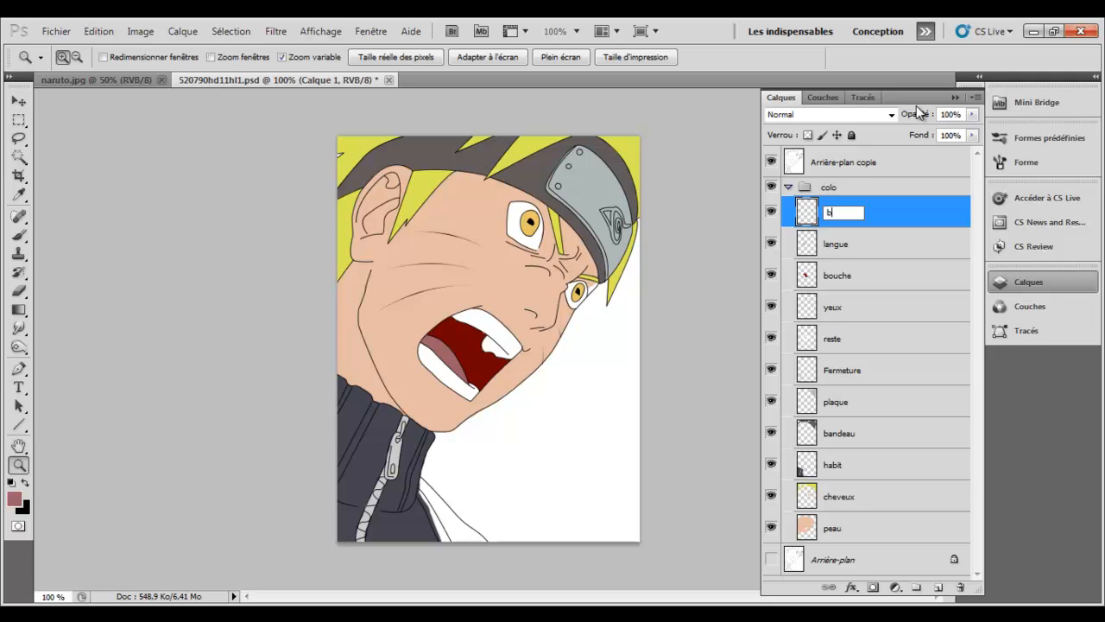
key("Escape")
- Sample the light brown Bandoulière rouleau swatch from naruto.jpg as the foreground colour and return to the line art
left_click_drag(466, 477, 557, 476)
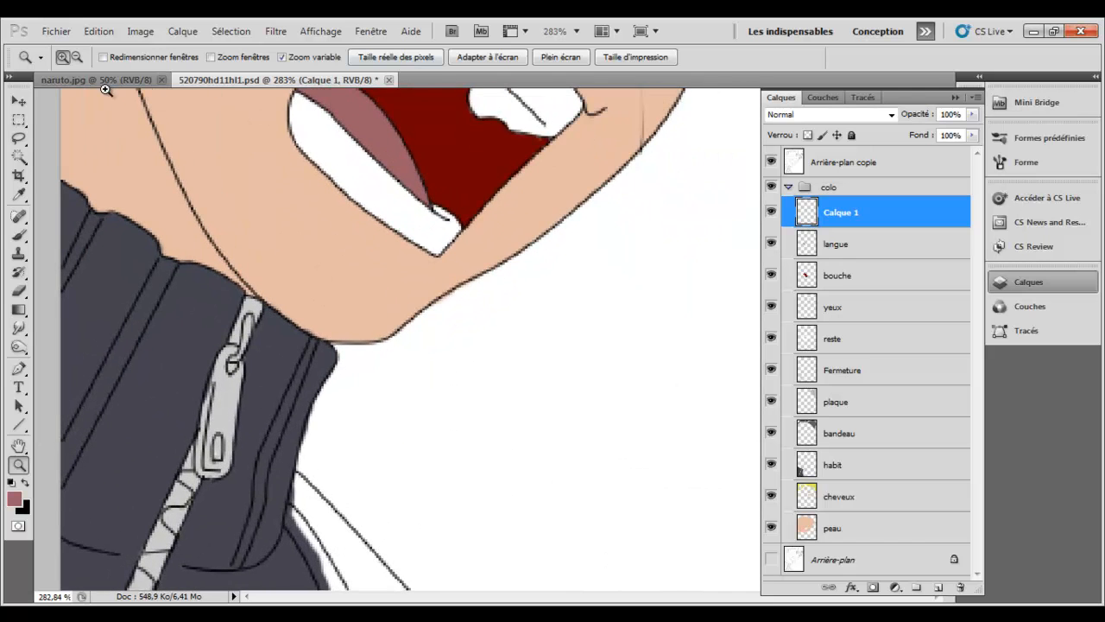
left_click(103, 80)
left_click(19, 195)
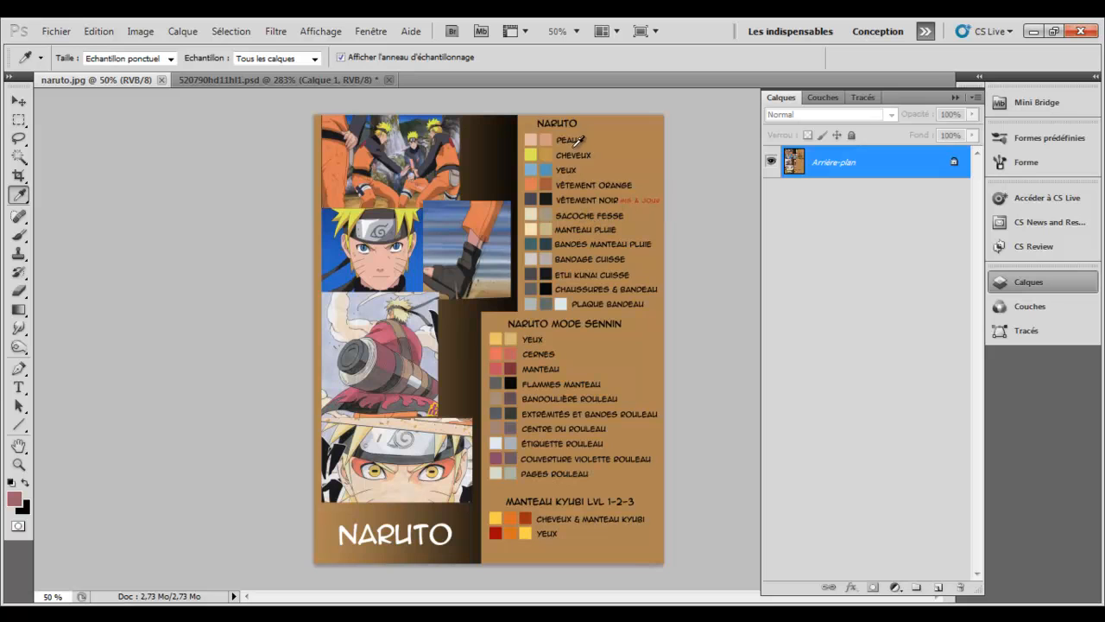
left_click(505, 391)
left_click(235, 78)
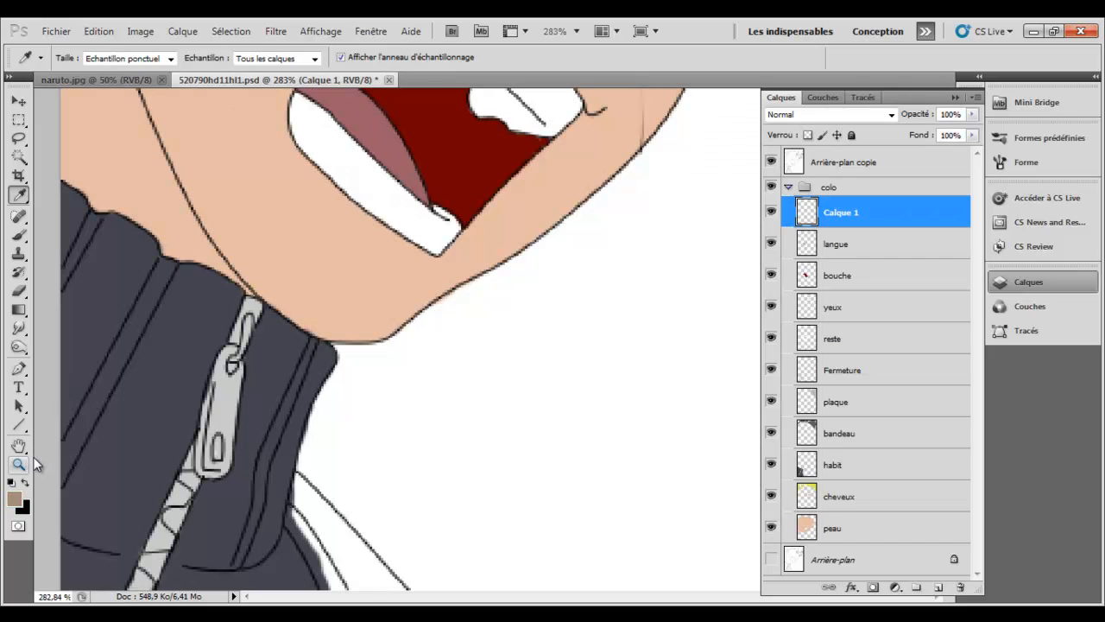
- Trace the shoulder strap beside the collar with a closed Pen path down to the canvas's lower edge
left_click(955, 100)
left_click_drag(950, 374, 945, 406)
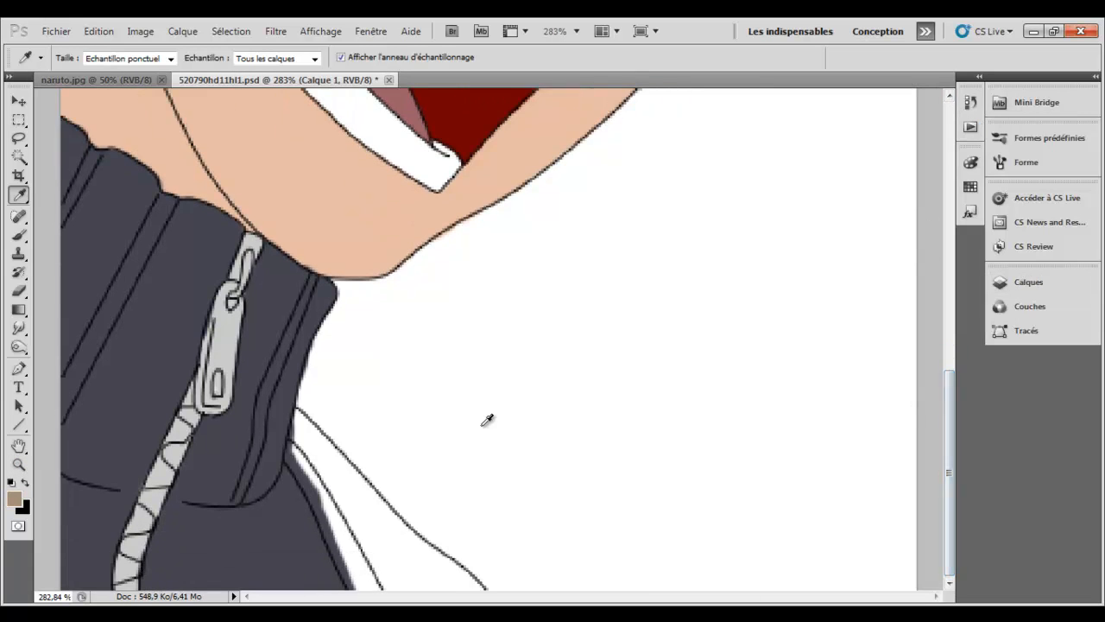
left_click(18, 368)
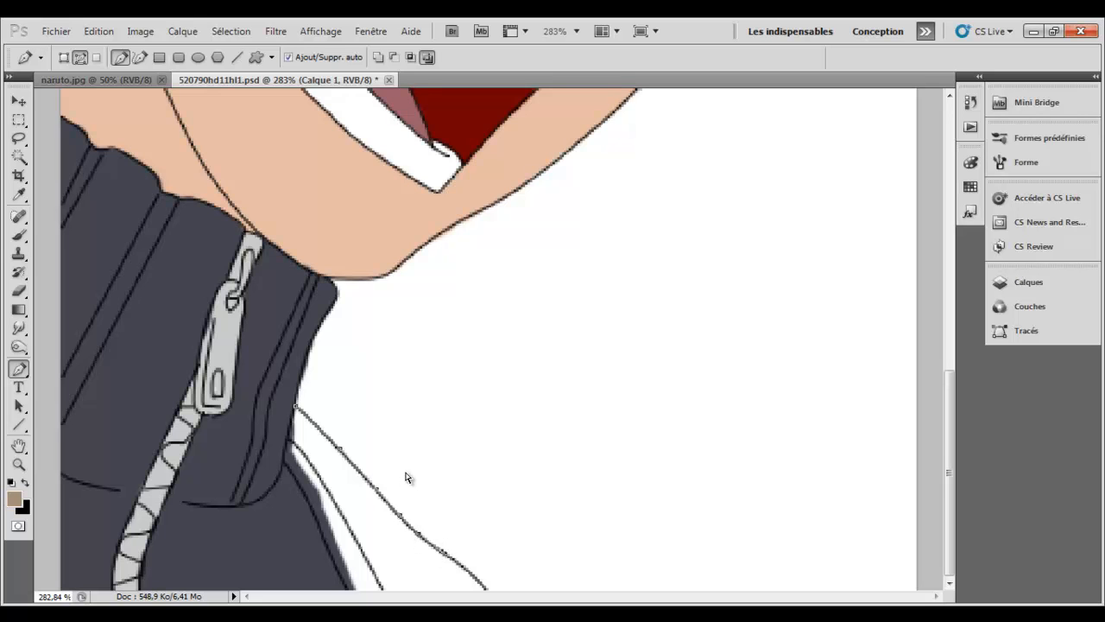
key("ctrl+minus")
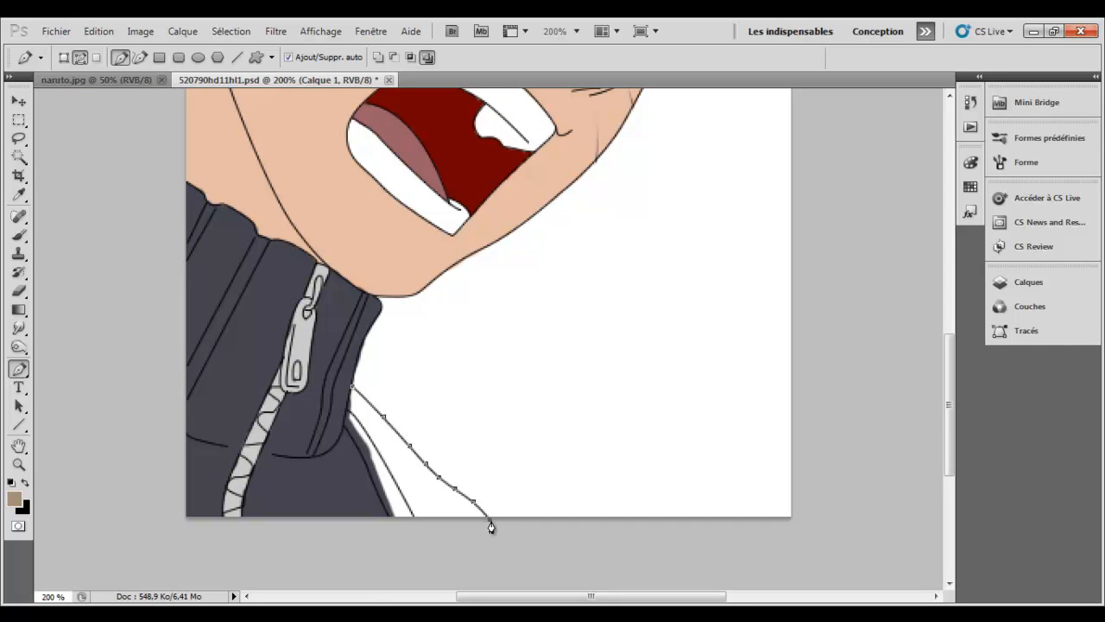
left_click_drag(392, 525, 388, 518)
left_click(351, 388)
- Fill the shoulder strap path with the sampled light brown and delete the path
right_click(459, 343)
left_click(506, 426)
key("Return")
right_click(530, 250)
left_click(569, 278)
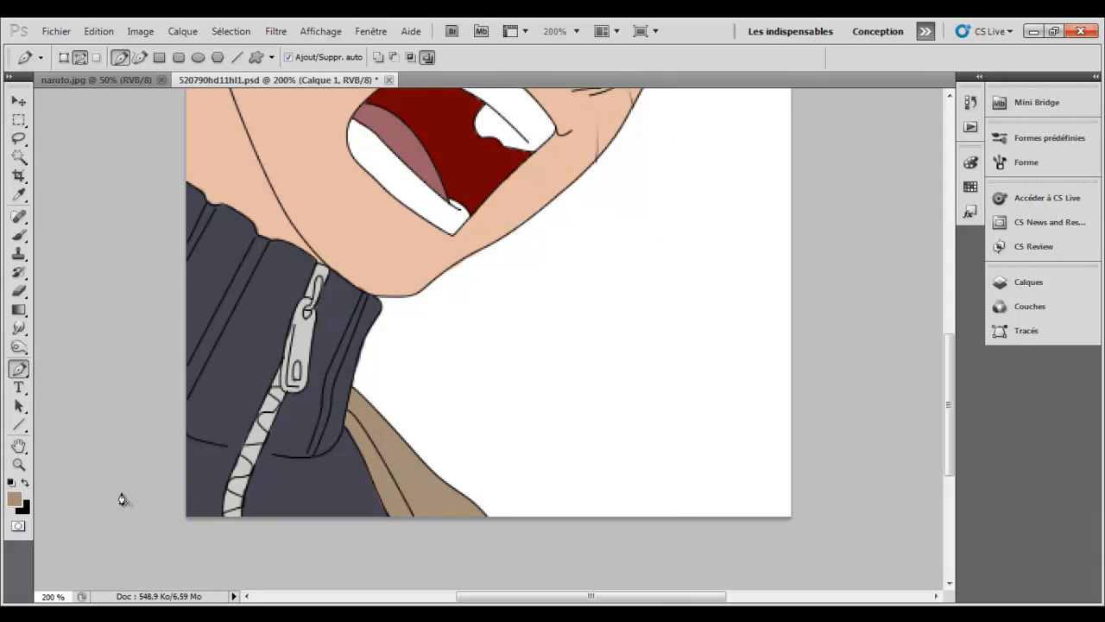
- Inspect the strap's edges against the collar up close and review the whole coloured drawing
left_click(19, 463)
left_click_drag(310, 451, 270, 445)
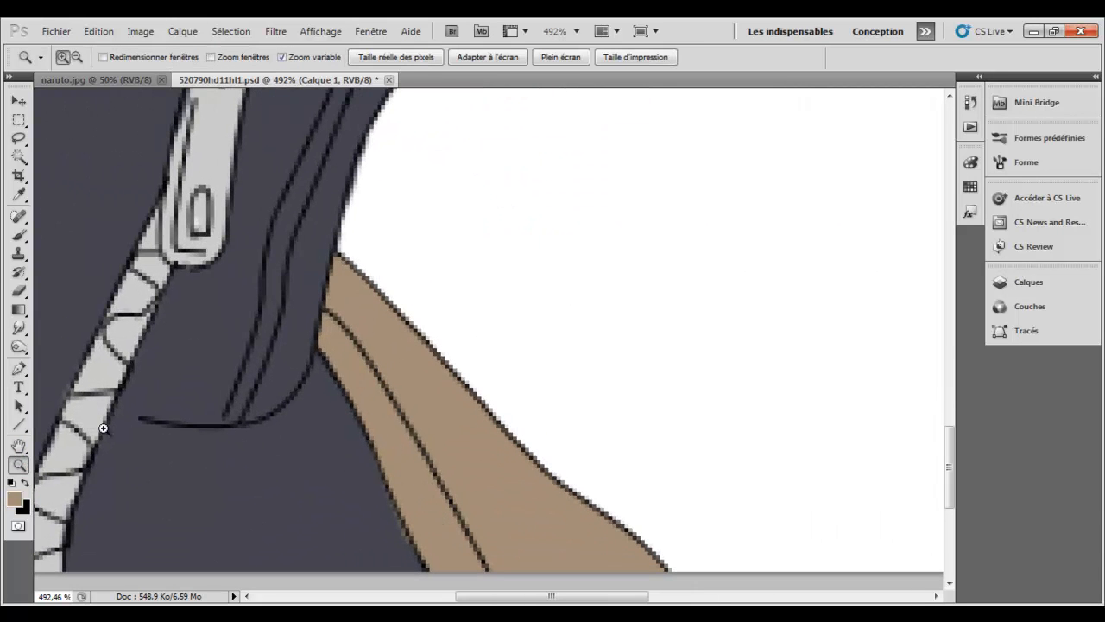
left_click(18, 291)
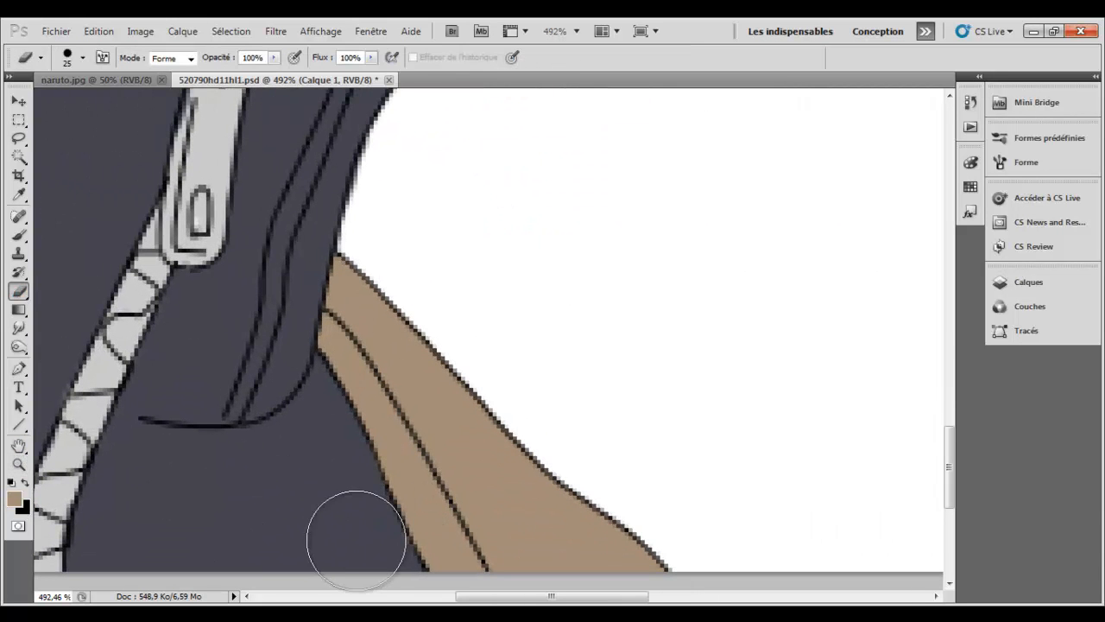
left_click(18, 464)
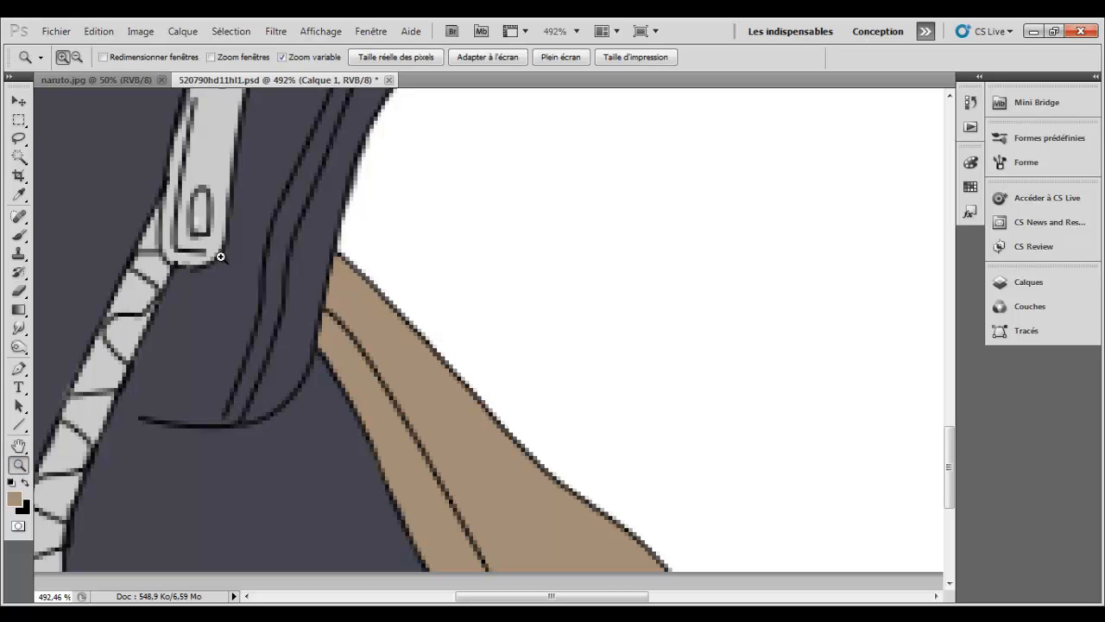
left_click(486, 57)
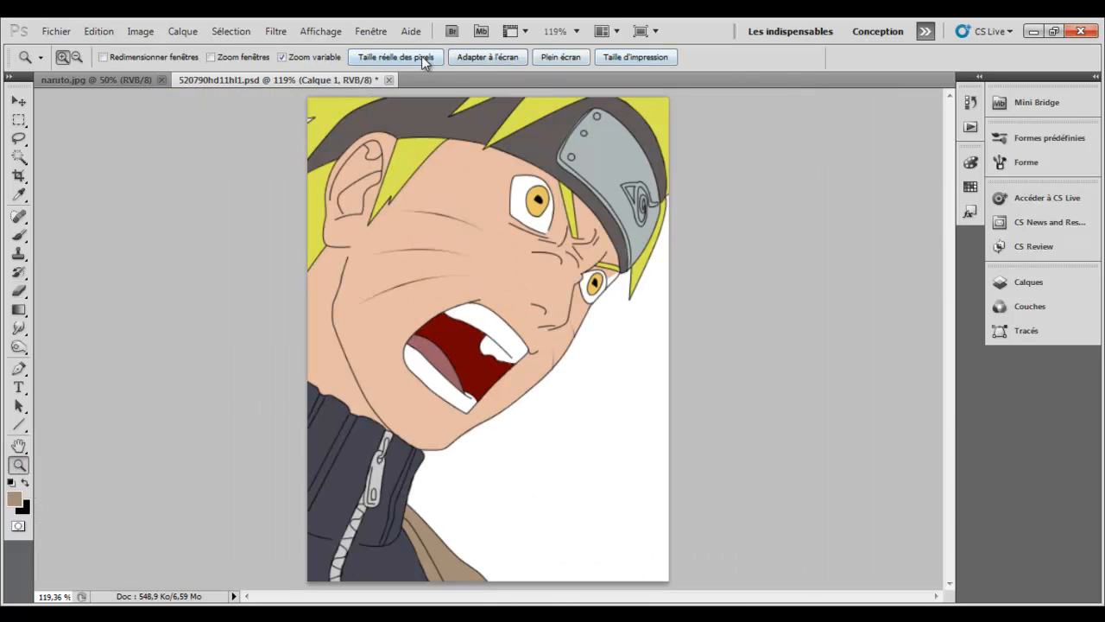
left_click(422, 57)
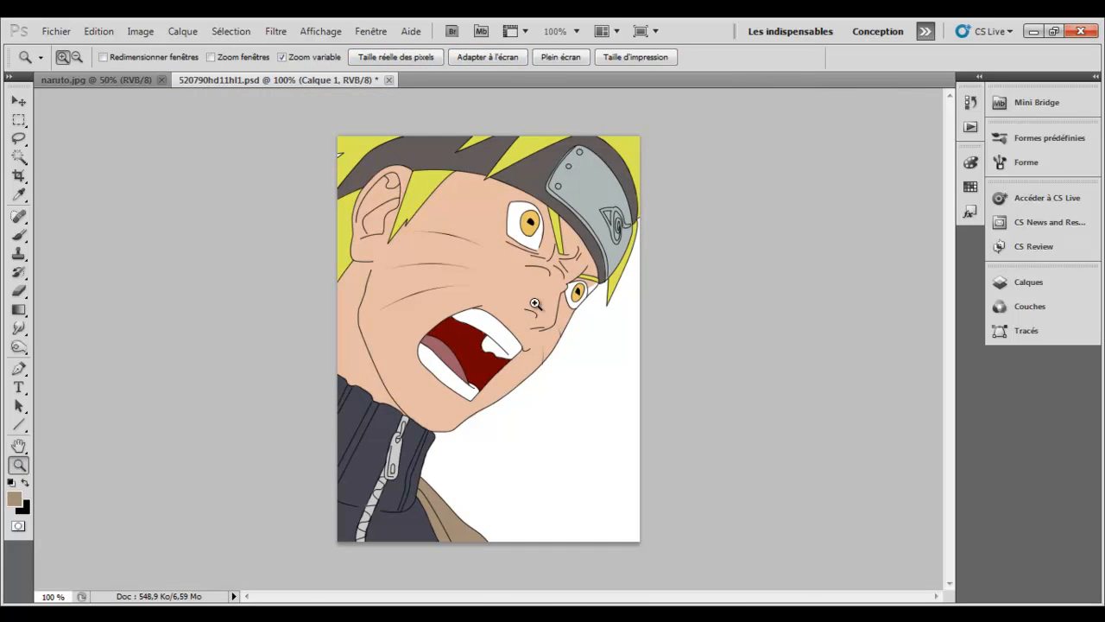